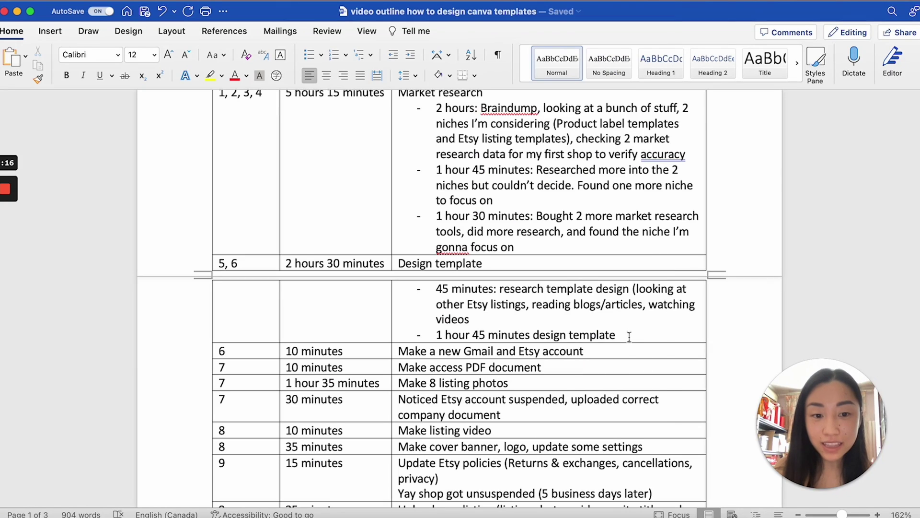
Highlight the Design template entry for days 5 and 6 in the outline's time table.
drag(619, 336, 238, 262)
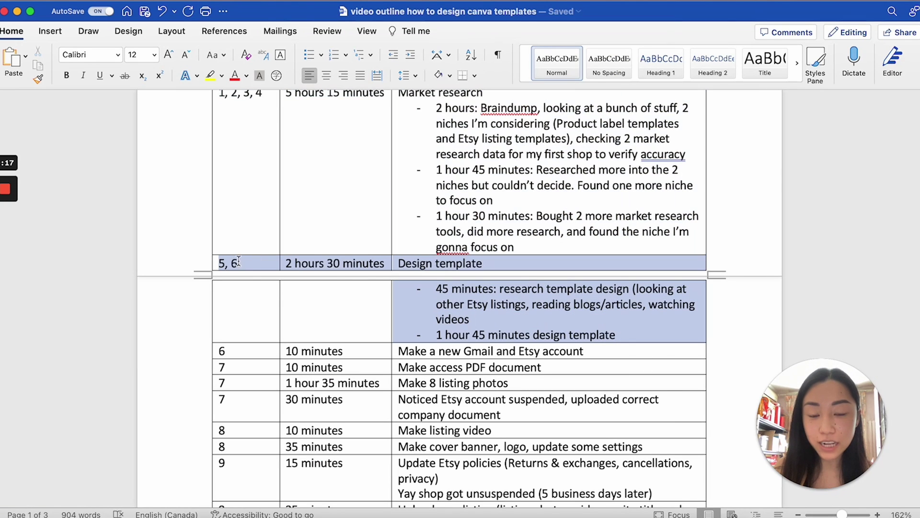
click(423, 266)
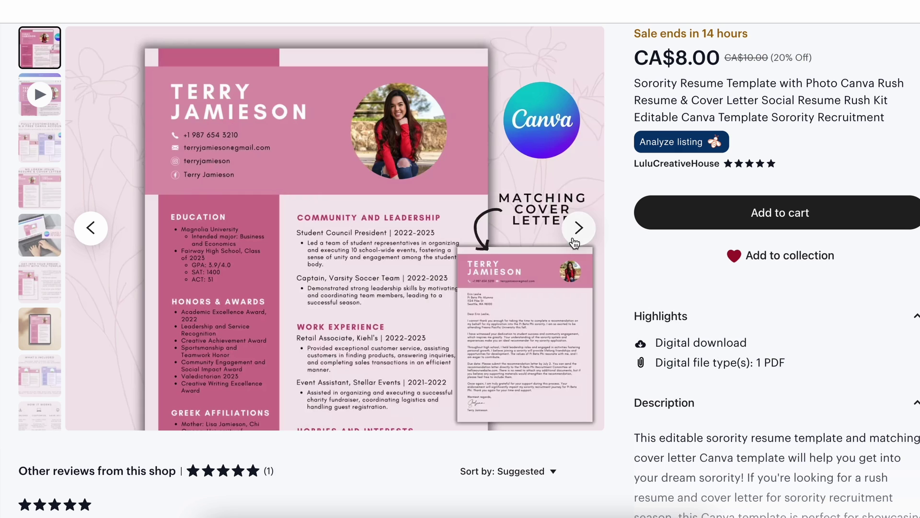
Flip through the listing photos of the Etsy sorority resume template.
click(575, 239)
click(576, 238)
click(578, 238)
click(579, 237)
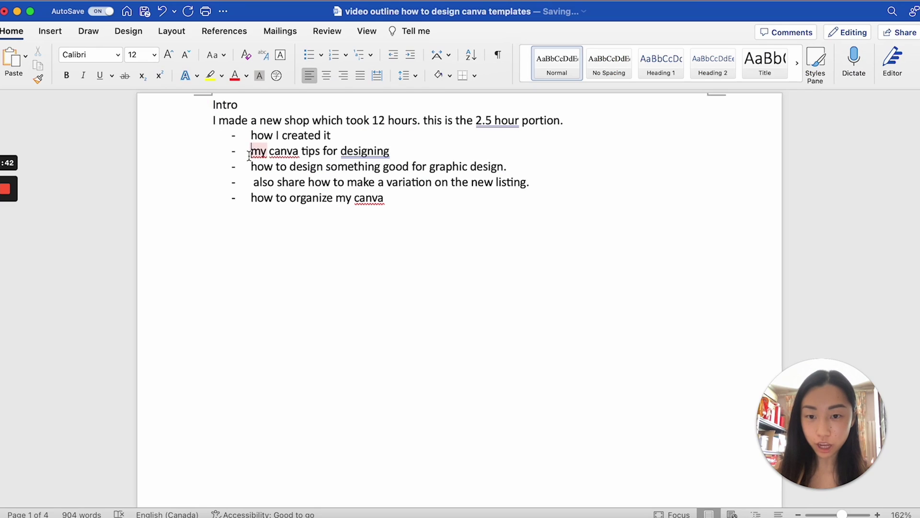
Review the outline's canva tips item, Canva's element shortcuts for Mac and the purple resume template design.
drag(250, 151, 415, 159)
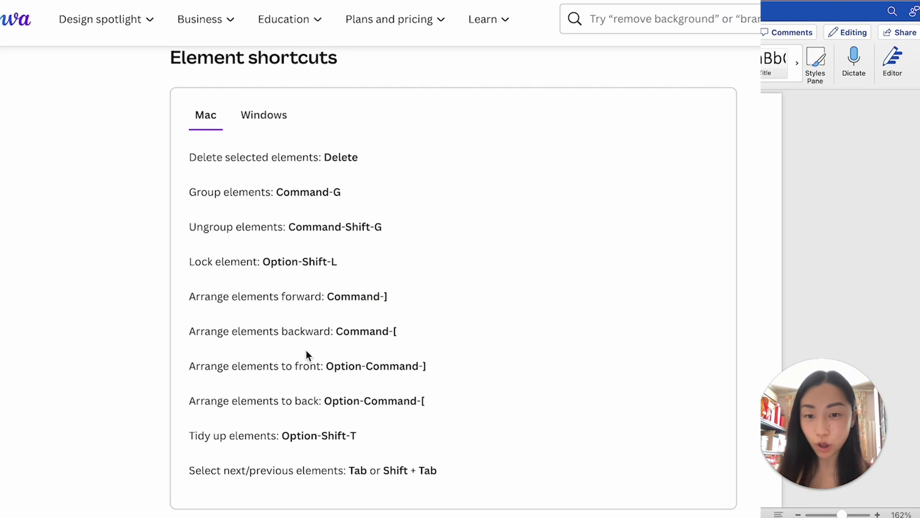
click(315, 168)
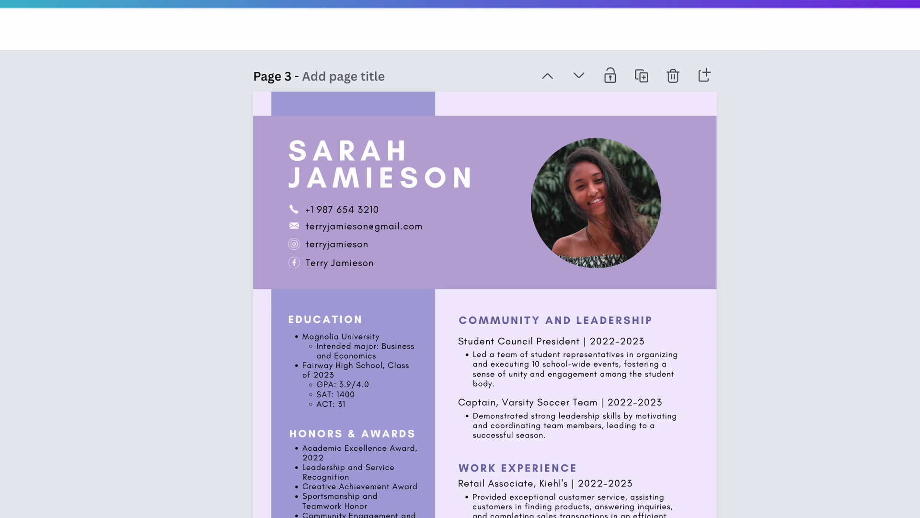
scroll(484, 288, down, 15)
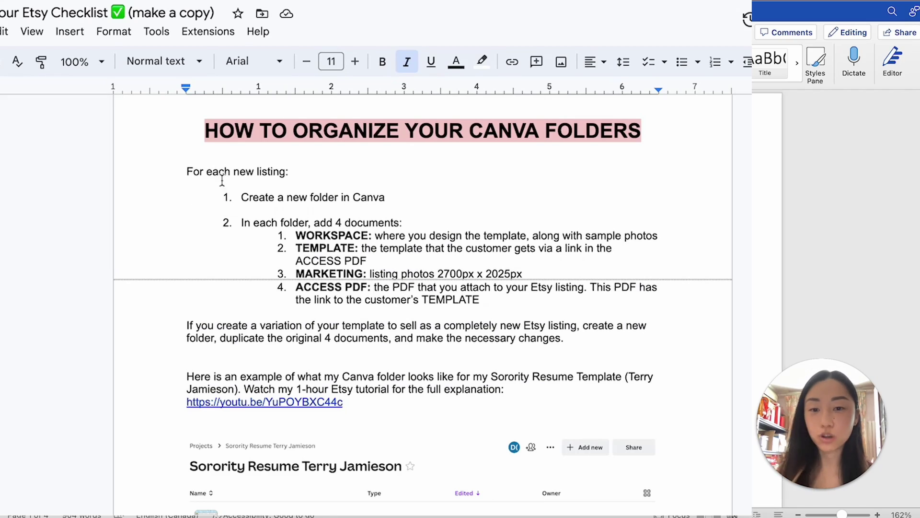
Highlight the new listing and new folder instructions in the guide on organizing Canva folders.
drag(205, 171, 288, 171)
drag(241, 197, 322, 192)
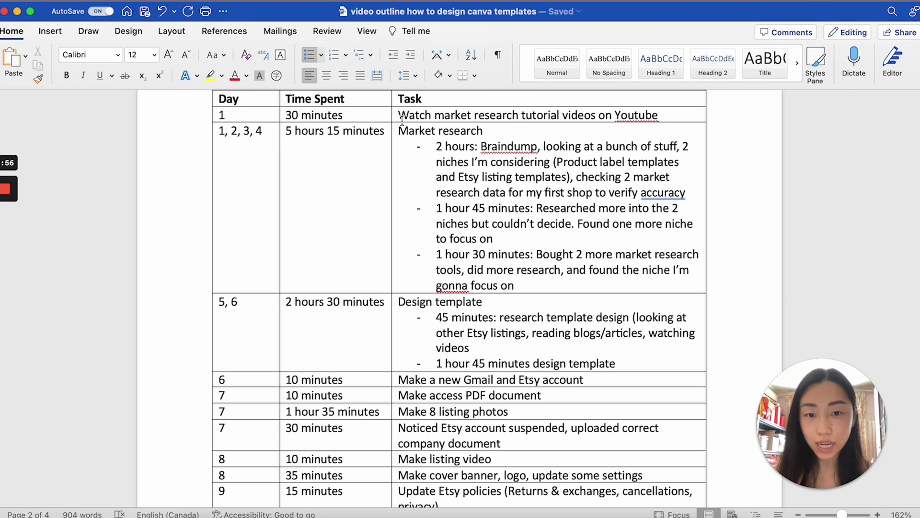
Highlight the Market research entry and the 45-minute template design research item in the outline's time table.
drag(429, 142, 549, 278)
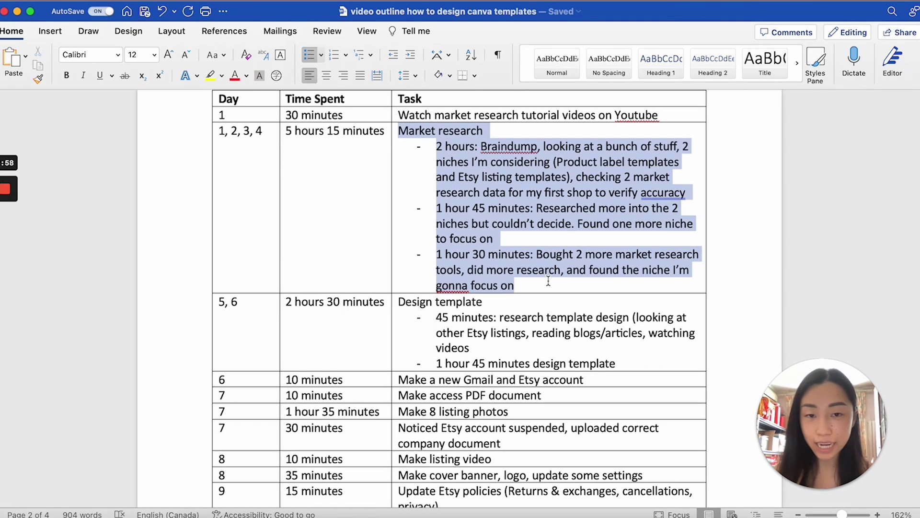
click(548, 281)
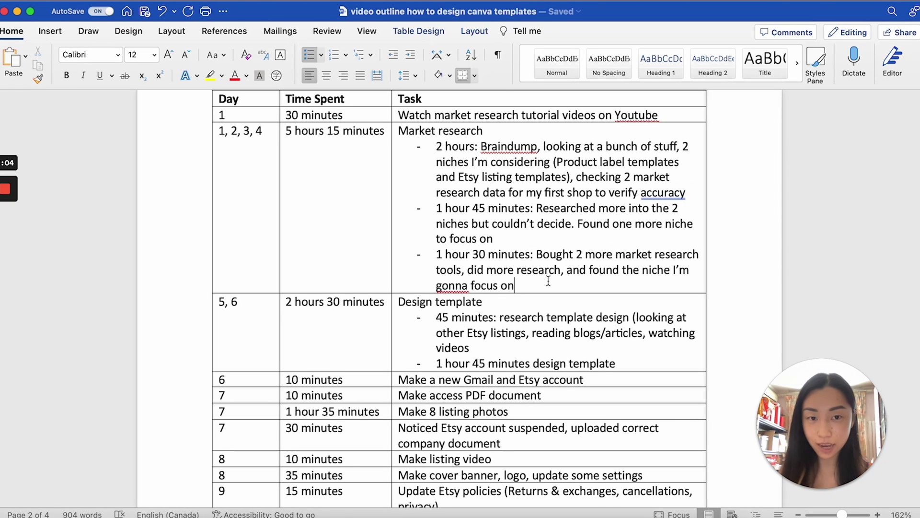
click(436, 317)
drag(434, 315, 629, 319)
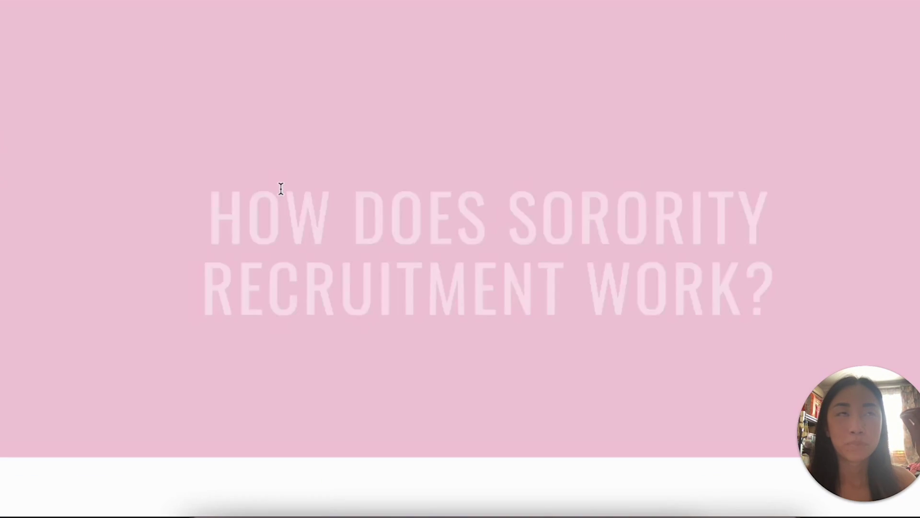
Read the opening of the blog article on how sorority recruitment works.
scroll(281, 189, down, 10)
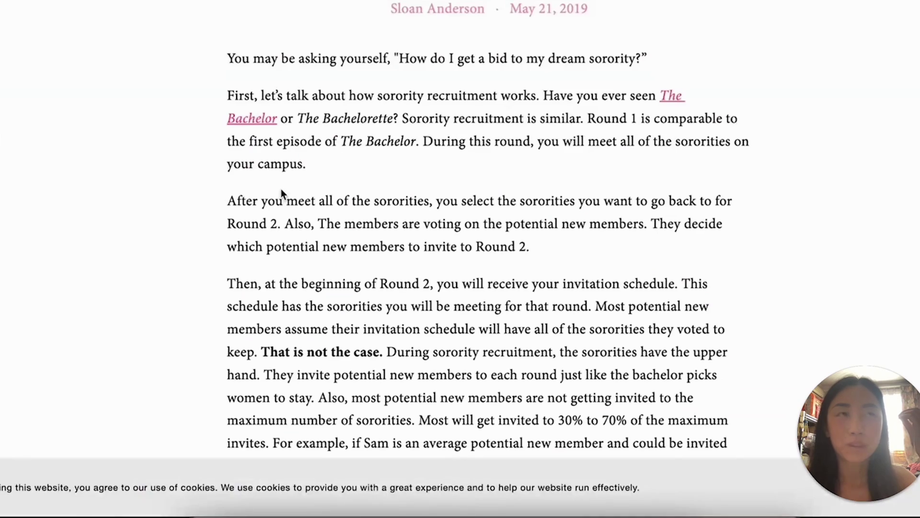
drag(429, 118, 419, 167)
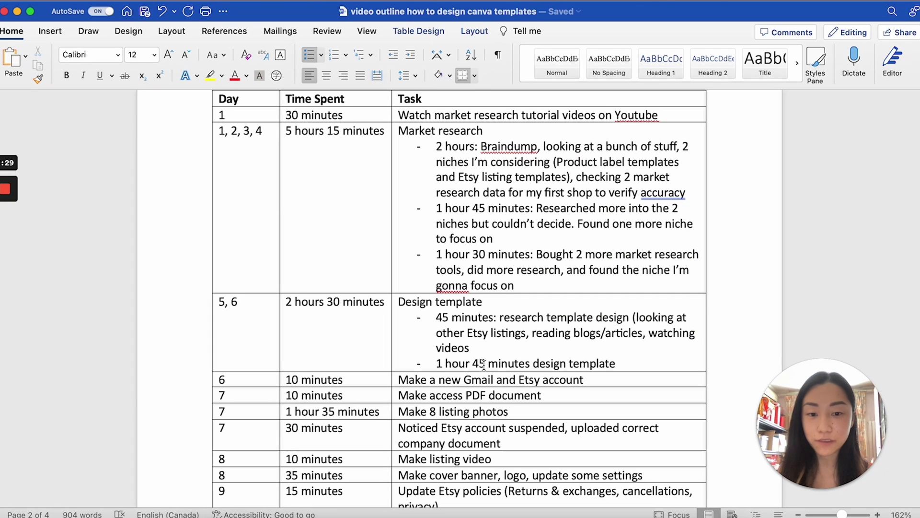
Go over the Design template row in the outline, highlighting its research item, full task breakdown and time spent.
triple_click(571, 350)
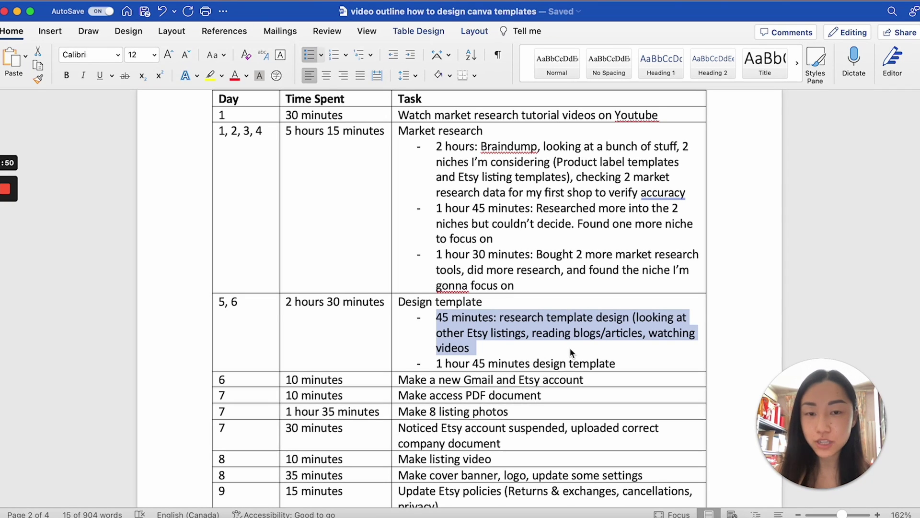
click(522, 341)
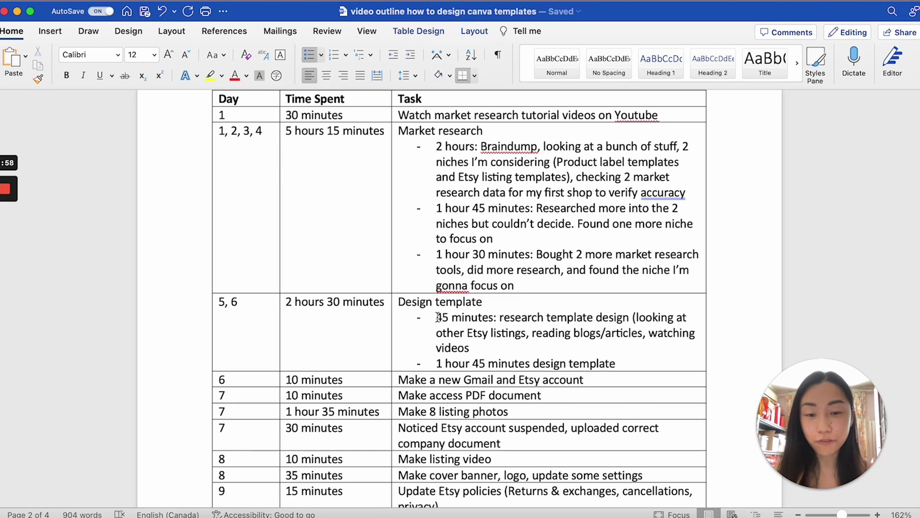
drag(437, 317, 472, 352)
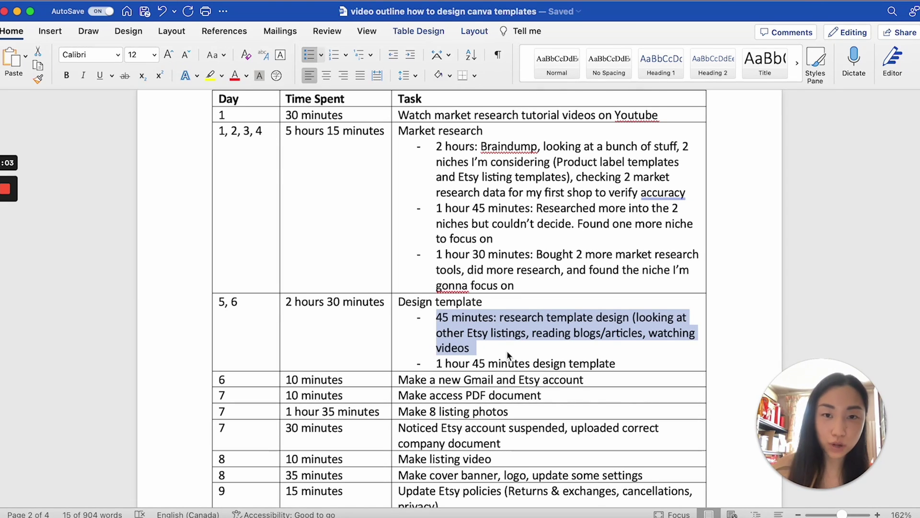
click(507, 350)
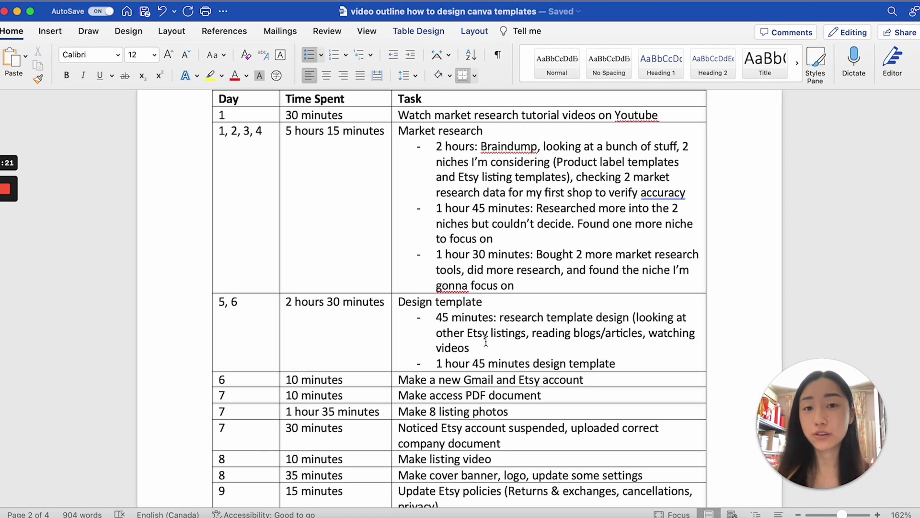
drag(398, 301, 593, 357)
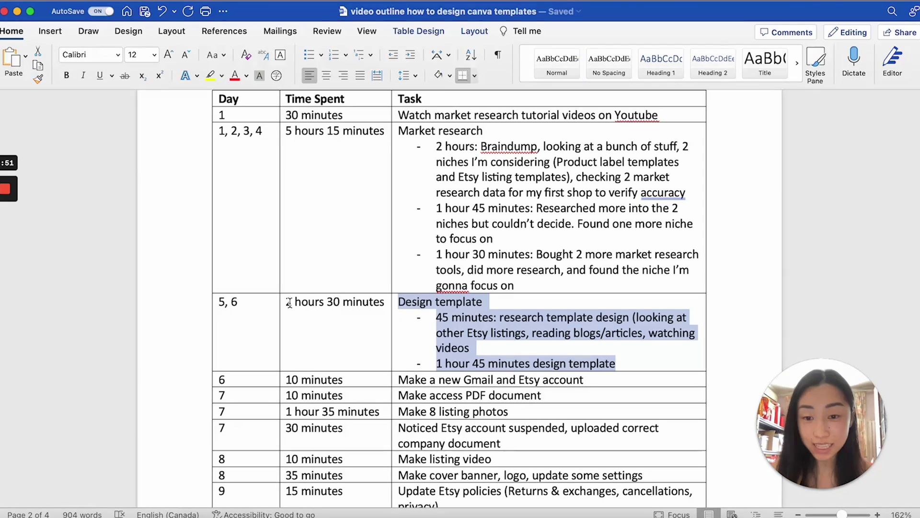
drag(293, 303, 358, 305)
click(357, 305)
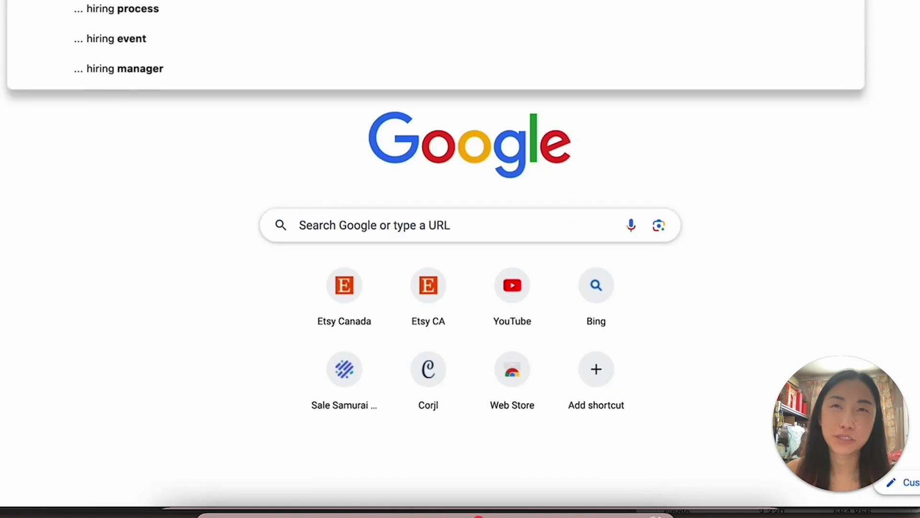
Search Google for "sorority hiring resume" and look through the related questions and results, including the Etsy listing page.
click(319, 154)
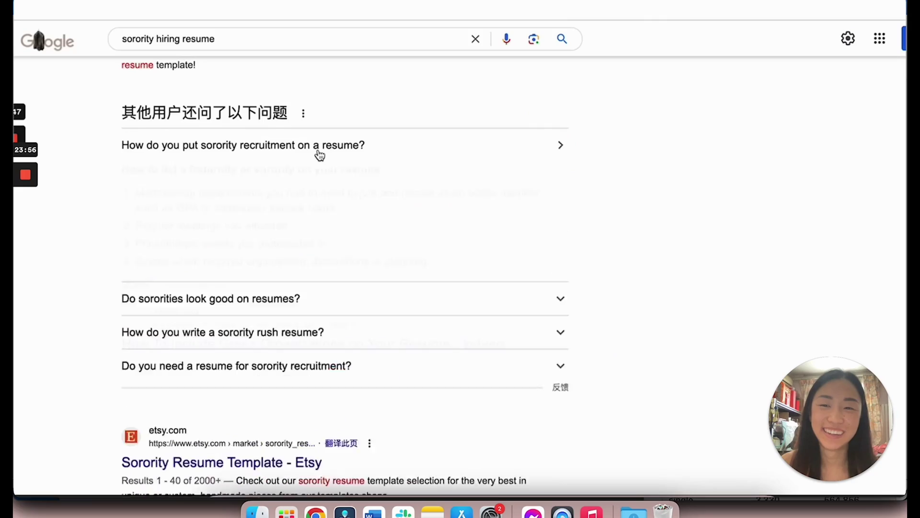
scroll(321, 207, down, 5)
click(167, 115)
scroll(172, 138, down, 10)
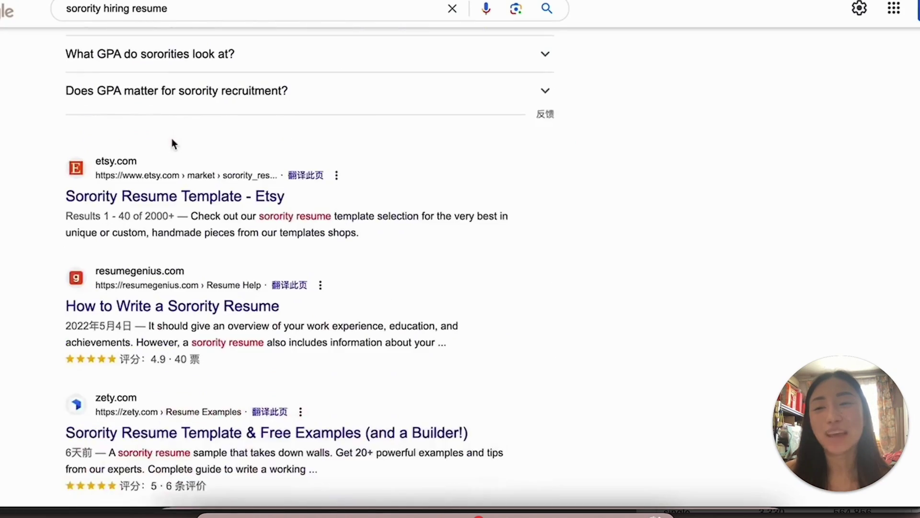
right_click(173, 179)
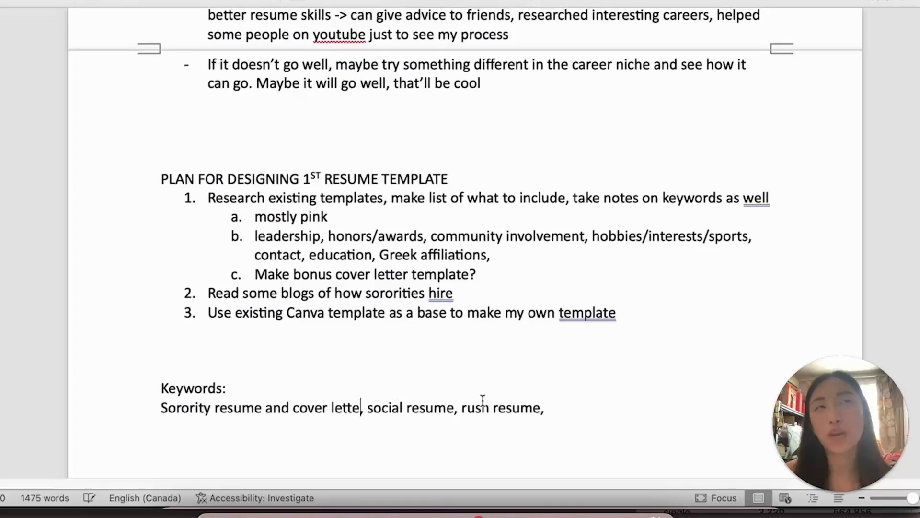
Add "rush kit" to the Keywords list in the resume template planning notes.
text(rush k)
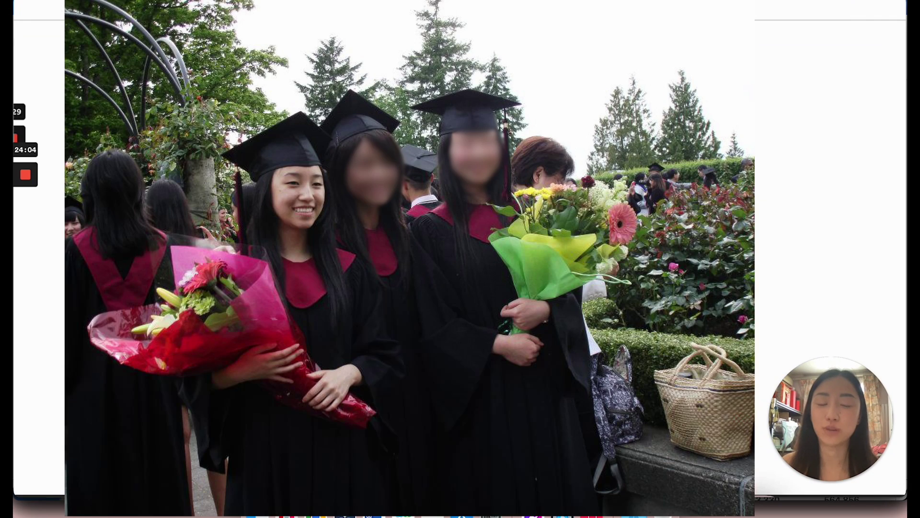
Read the sorority resume guide, examining its sample resume and the advice on the header and education sections.
key(Escape)
scroll(505, 187, down, 5)
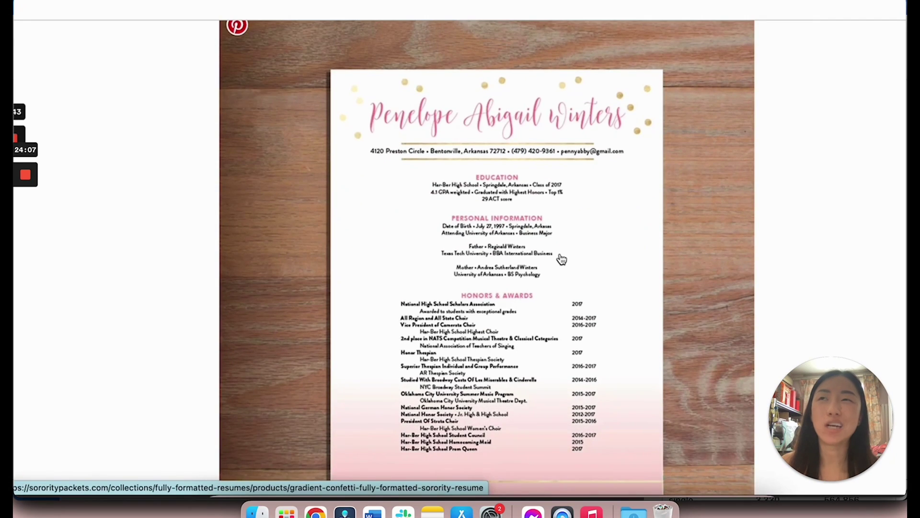
scroll(551, 261, down, 10)
drag(312, 256, 487, 314)
scroll(487, 314, down, 5)
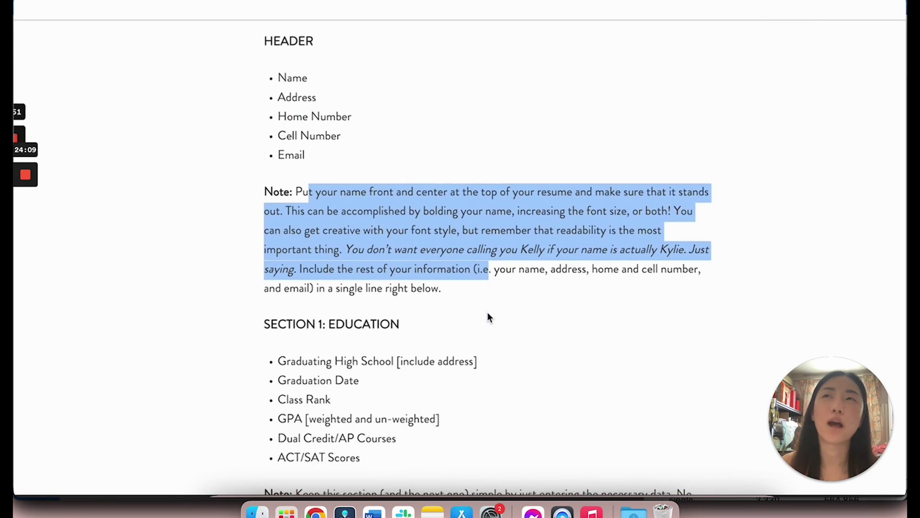
click(487, 310)
scroll(487, 309, down, 5)
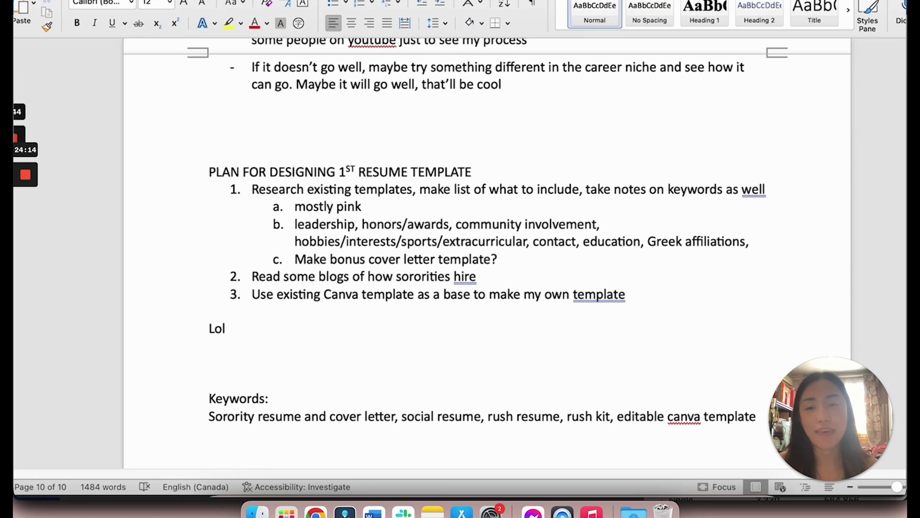
Add the note "sorority recruitment is so new to me, trying to understand it" below the resume template plan.
text(sorority recruitment is so new to me, trying to understand it)
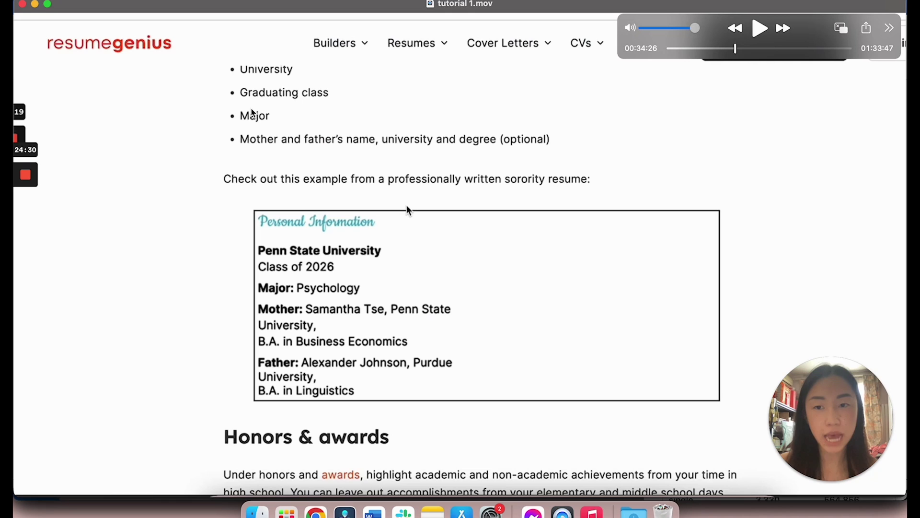
Examine the sorority resume examples and writing advice on the Resume Genius and Zety pages.
key(space)
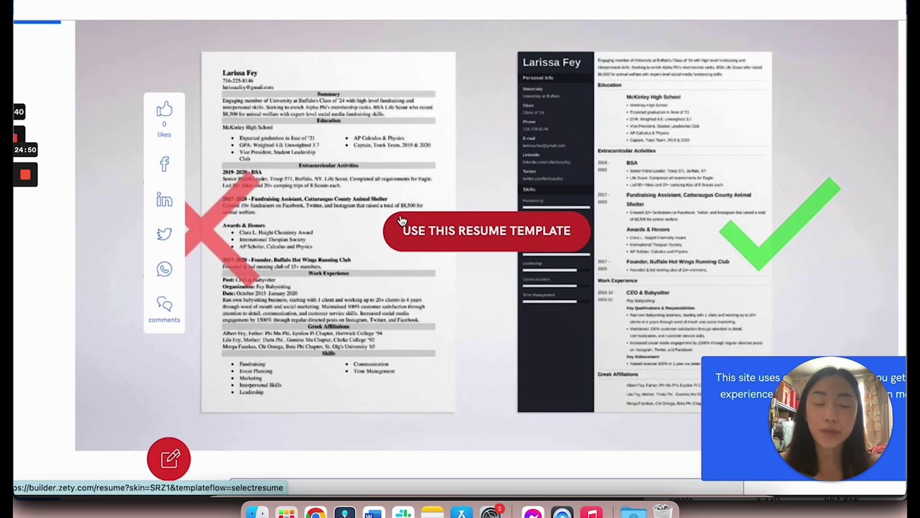
scroll(403, 214, down, 20)
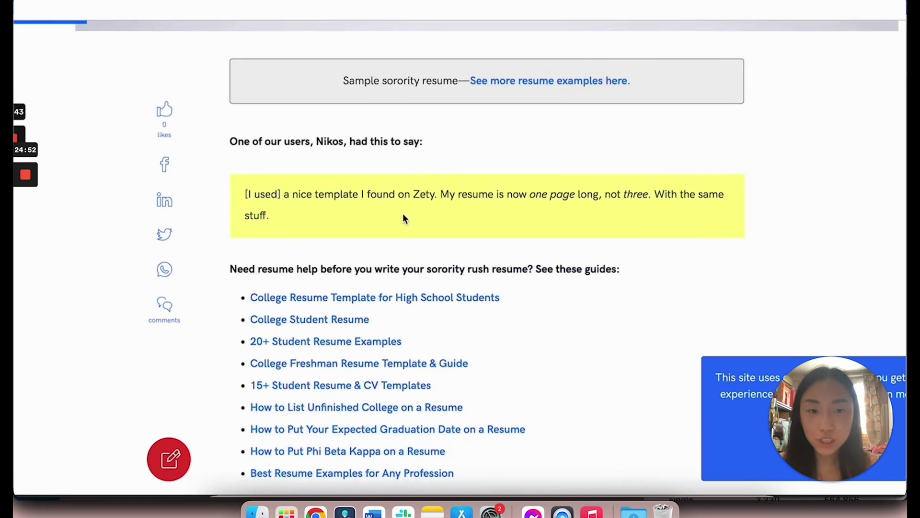
scroll(403, 214, down, 20)
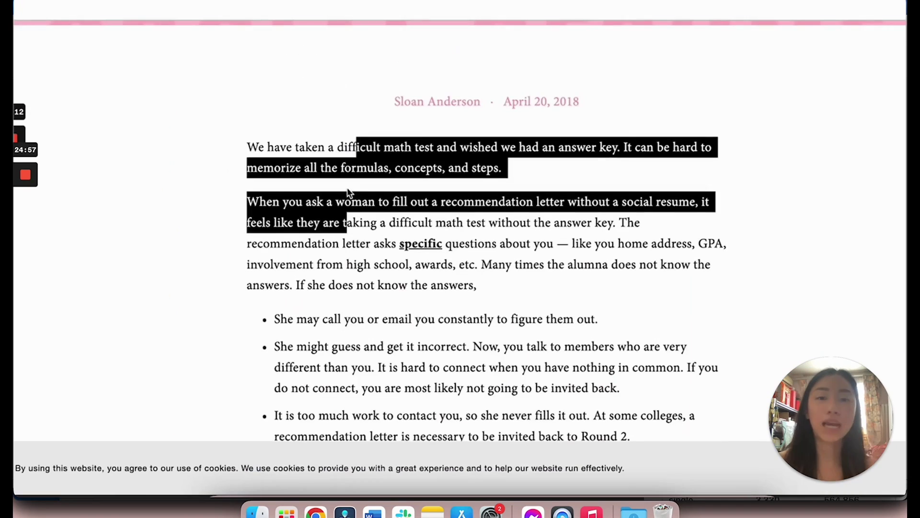
Read the blog article on why a recommendation letter writer needs a social resume.
drag(333, 200, 441, 200)
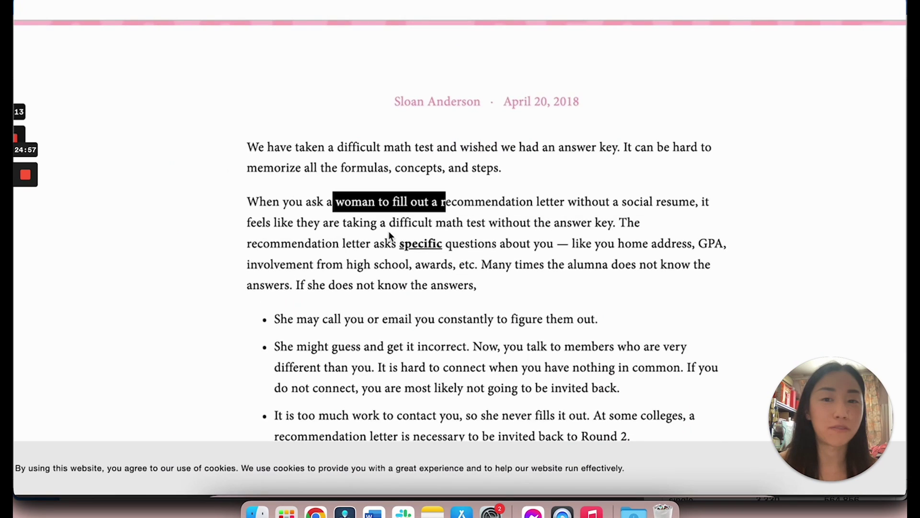
drag(386, 224, 314, 223)
scroll(313, 219, down, 2)
click(315, 175)
scroll(314, 176, down, 6)
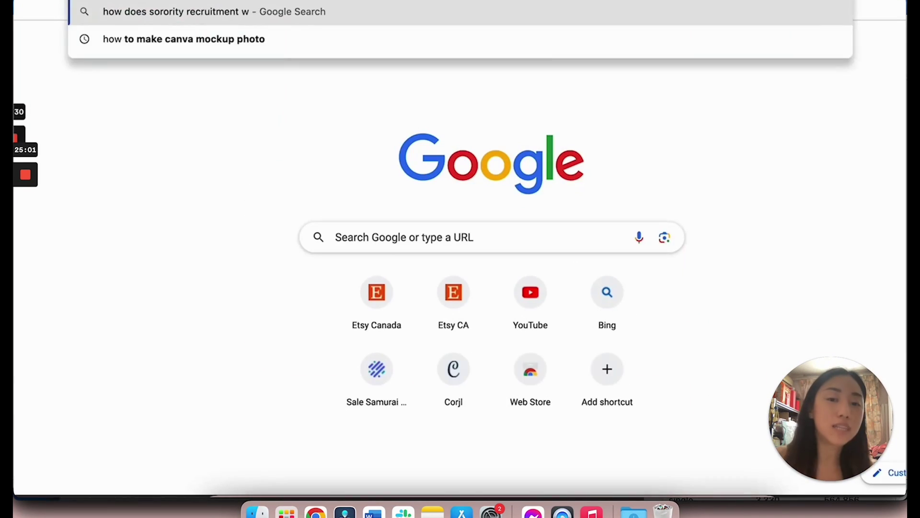
Search Google for "how does sorority recruitment work" and read the article on recruitment rounds, voting and invitations.
text(ork)
key(Return)
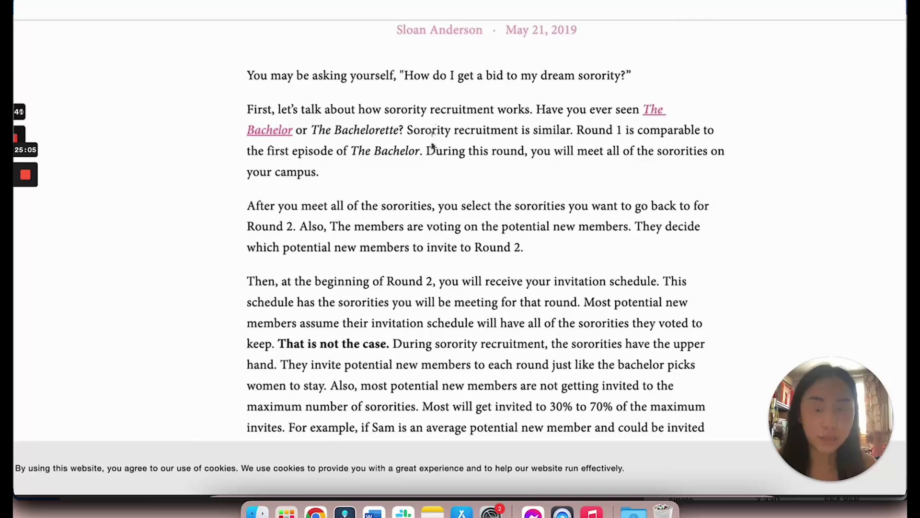
drag(432, 139, 422, 171)
scroll(422, 171, down, 5)
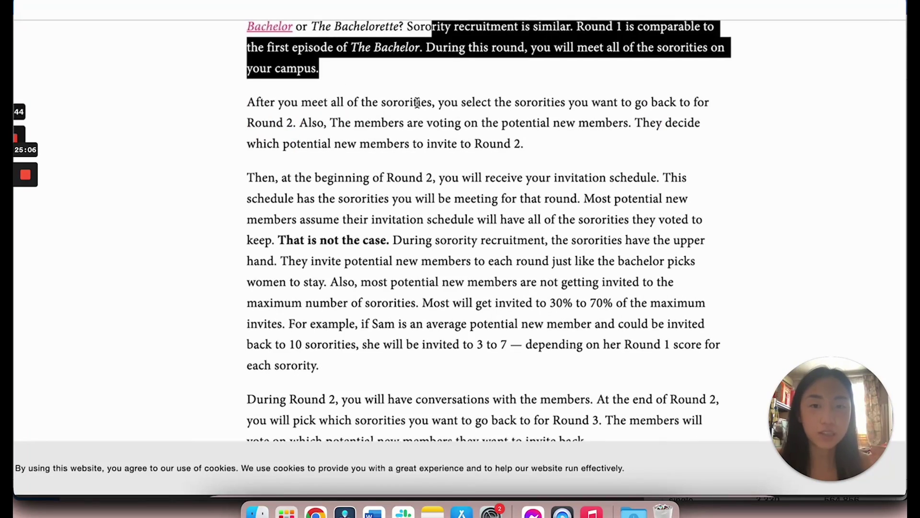
drag(409, 120, 379, 245)
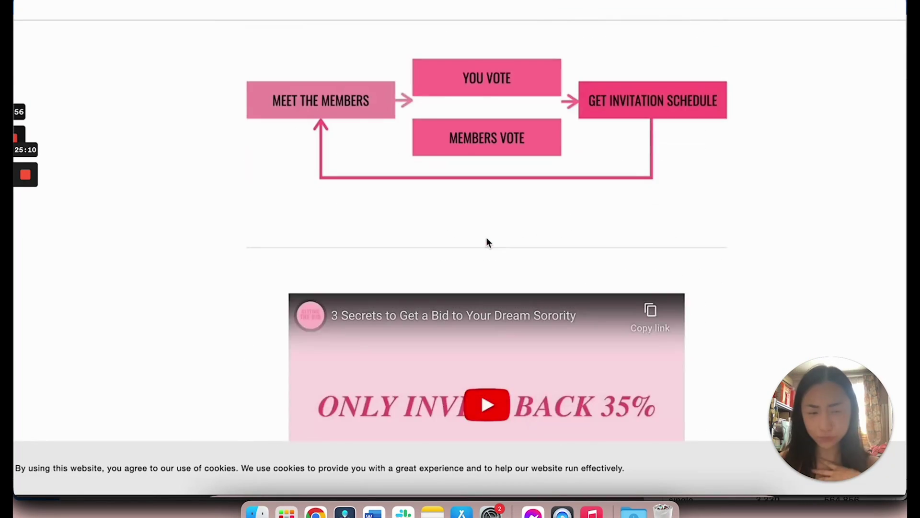
scroll(494, 216, up, 2)
scroll(505, 197, down, 20)
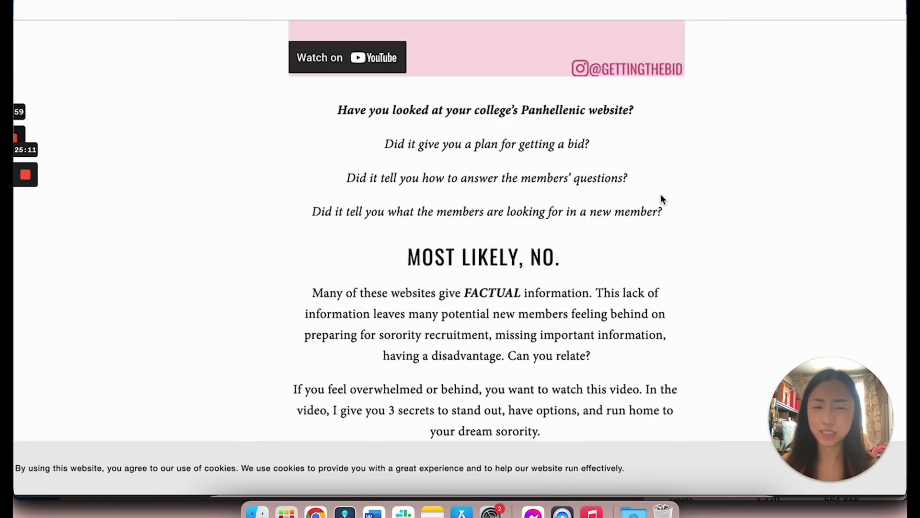
Read the page on getting a sorority bid and examine the YouTube results for "how to create a sorority resume".
scroll(507, 211, up, 3)
drag(349, 173, 380, 185)
scroll(380, 185, down, 3)
drag(373, 148, 444, 188)
scroll(442, 183, down, 2)
scroll(442, 183, down, 5)
drag(437, 156, 410, 187)
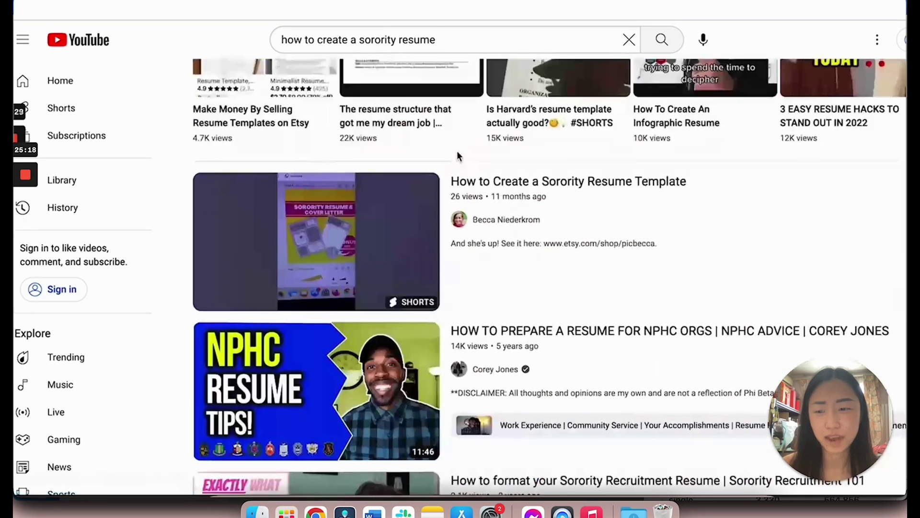
click(370, 211)
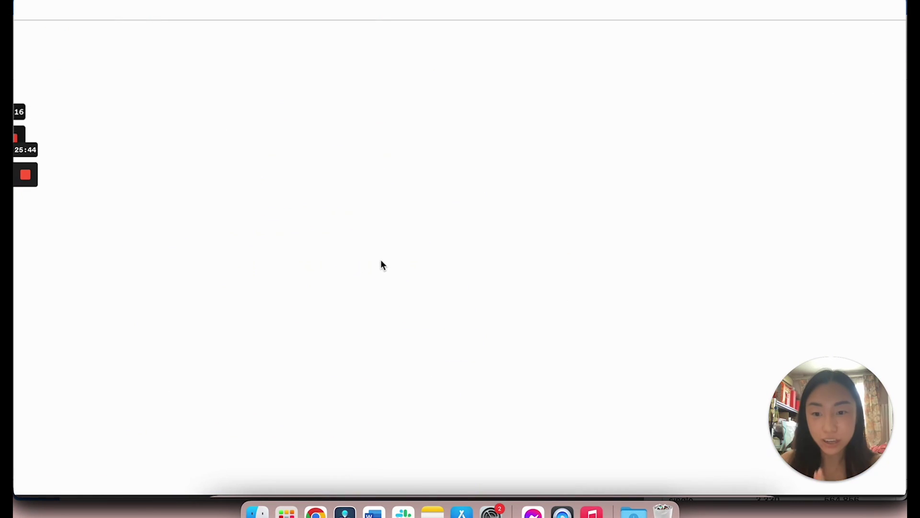
Search Google for "sorority types" and read the answer on top tier sororities.
scroll(381, 260, down, 2)
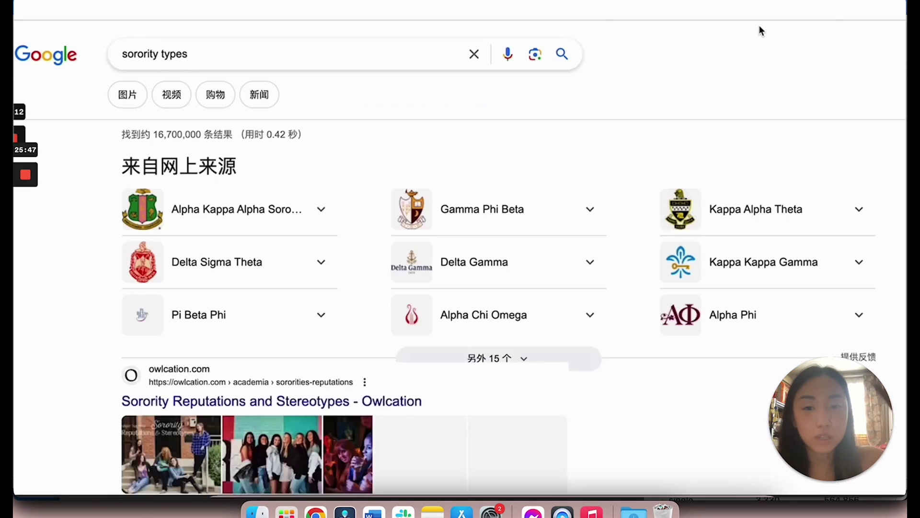
scroll(664, 253, down, 7)
drag(329, 304, 397, 325)
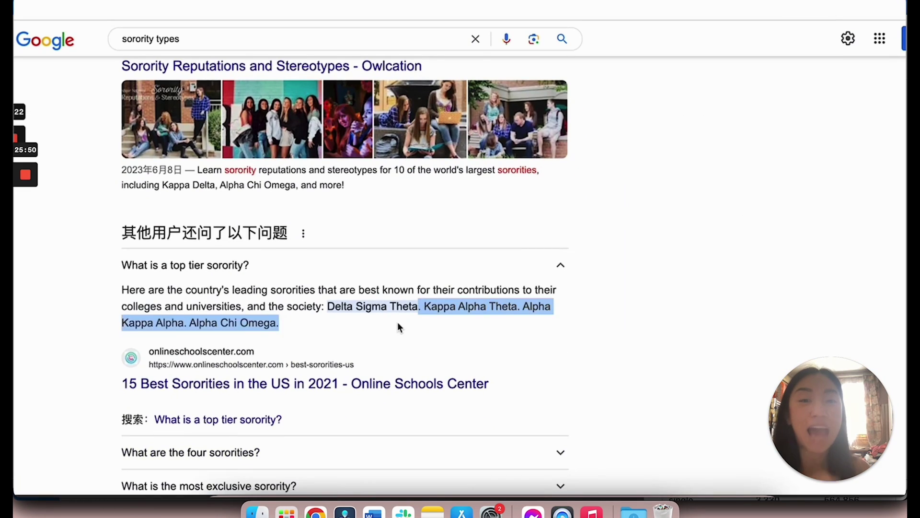
scroll(396, 326, down, 7)
scroll(396, 323, down, 4)
Search Google for "kinds of sororities" and read the answer on the most common sorority.
text(kinds of sorototies)
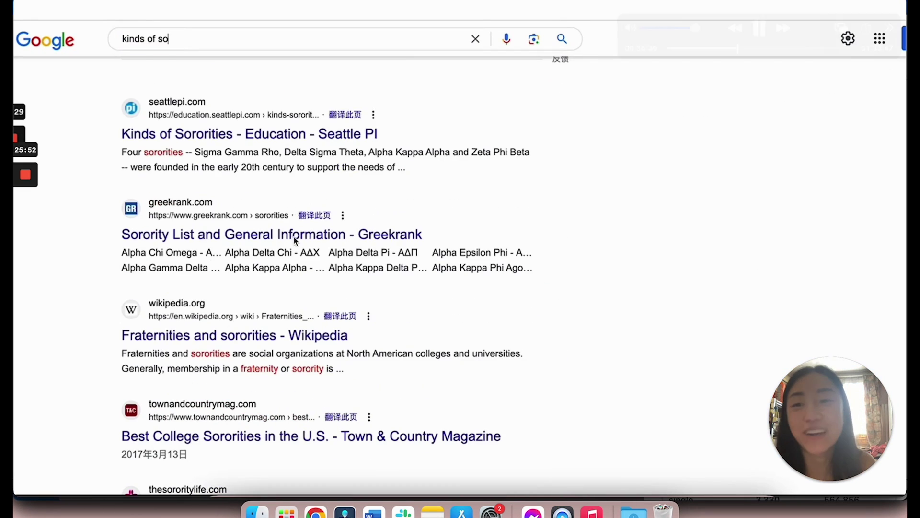
key(Return)
double_click(206, 55)
text(sororities)
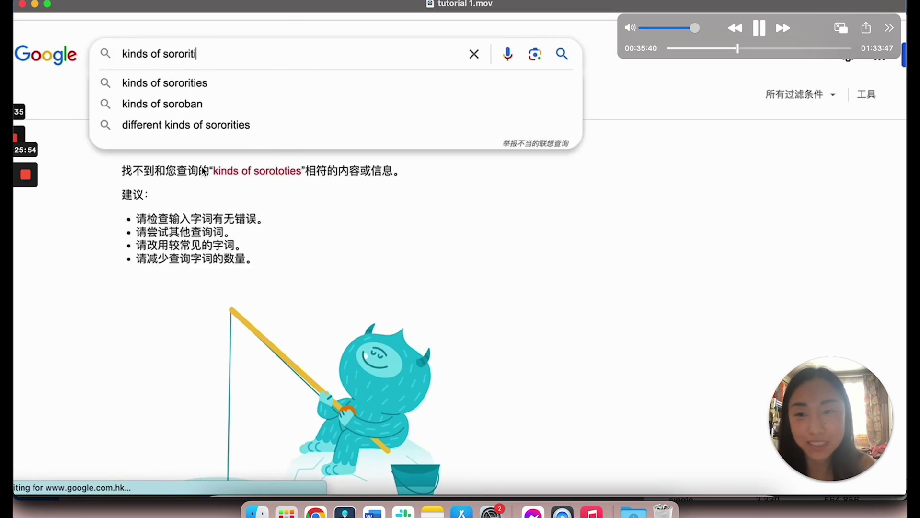
key(Return)
scroll(222, 177, down, 5)
click(225, 98)
drag(261, 137, 352, 138)
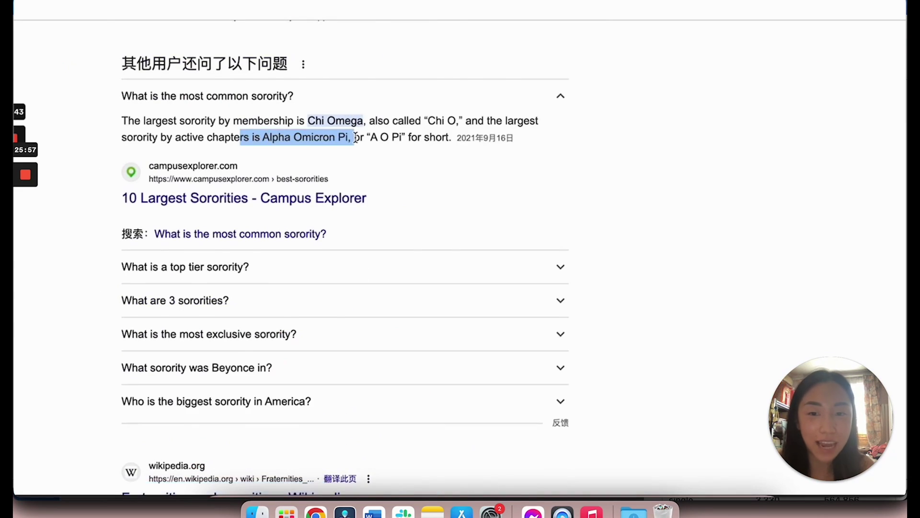
scroll(354, 145, up, 8)
scroll(353, 145, down, 5)
Read the Wikipedia article "Fraternities and sororities", covering common elements, early history, and the rushing and pledging process.
key(ctrl+Tab)
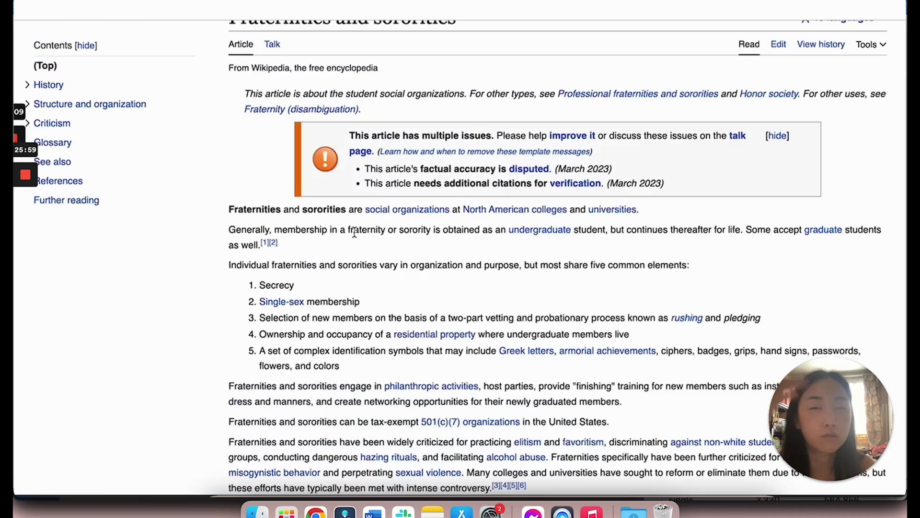
scroll(352, 230, down, 4)
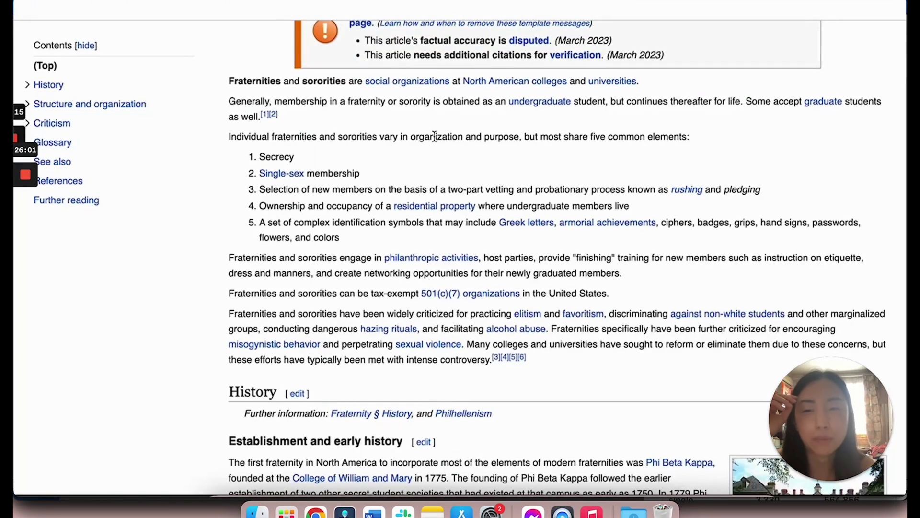
scroll(434, 136, down, 2)
drag(275, 158, 362, 173)
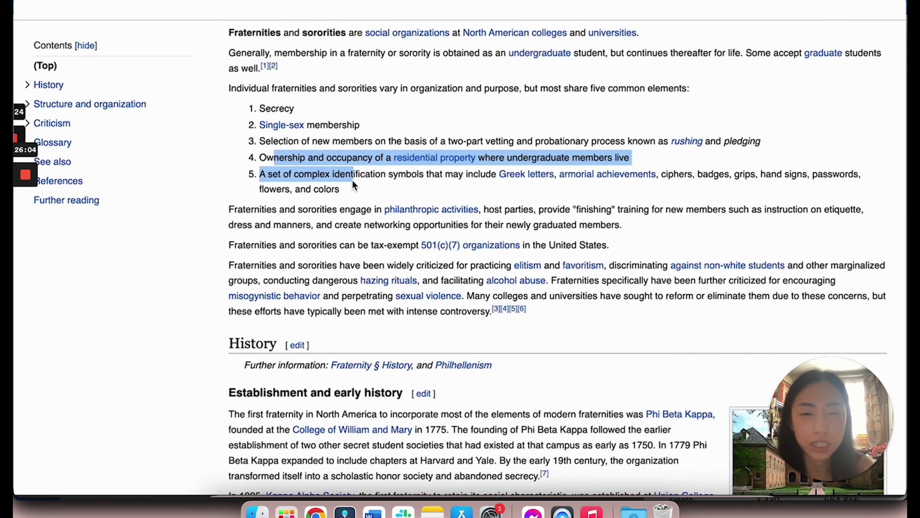
click(354, 185)
scroll(479, 206, down, 2)
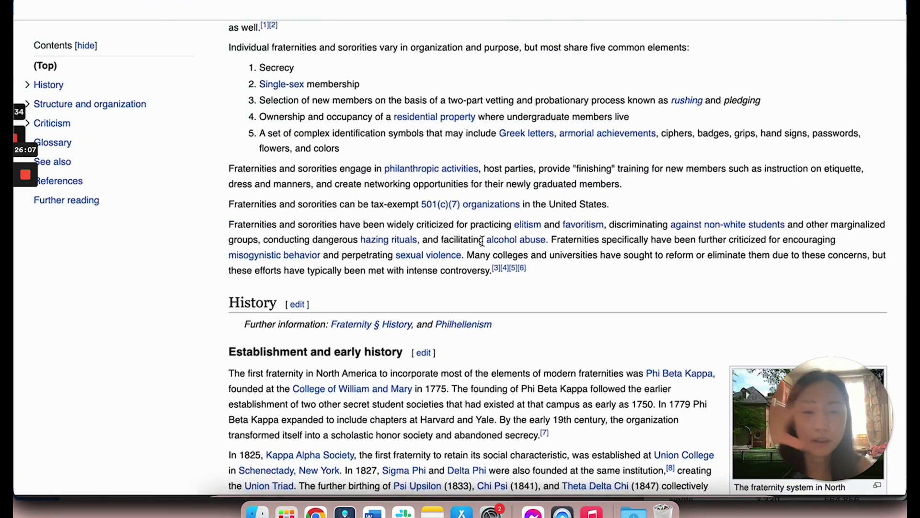
scroll(345, 257, down, 10)
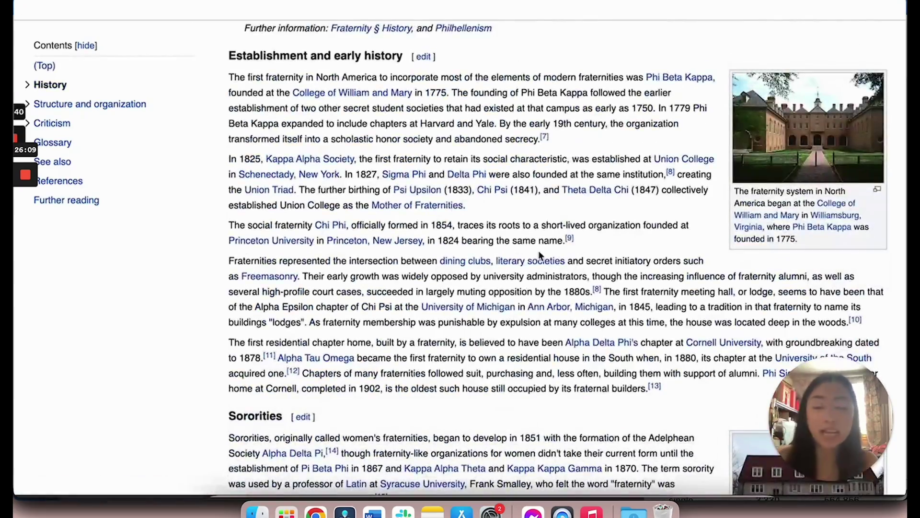
scroll(525, 213, down, 1)
drag(507, 72, 538, 88)
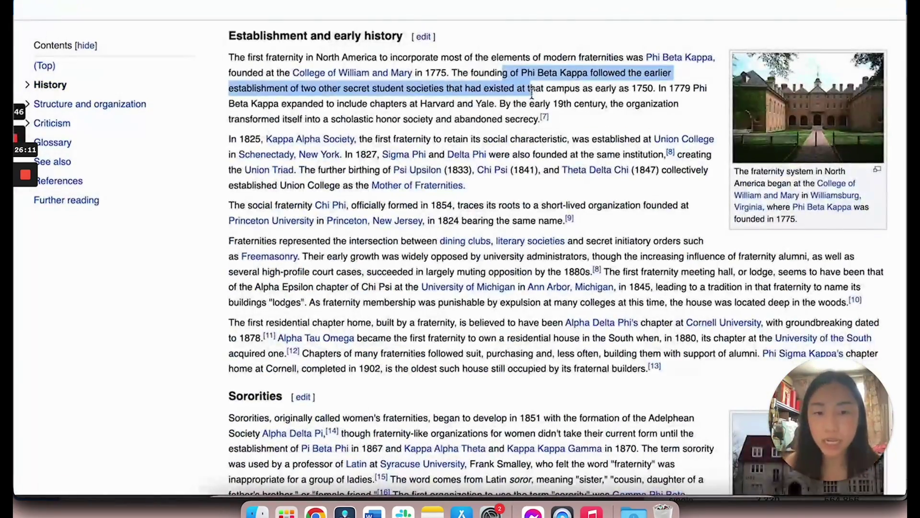
scroll(446, 94, down, 12)
scroll(446, 96, down, 20)
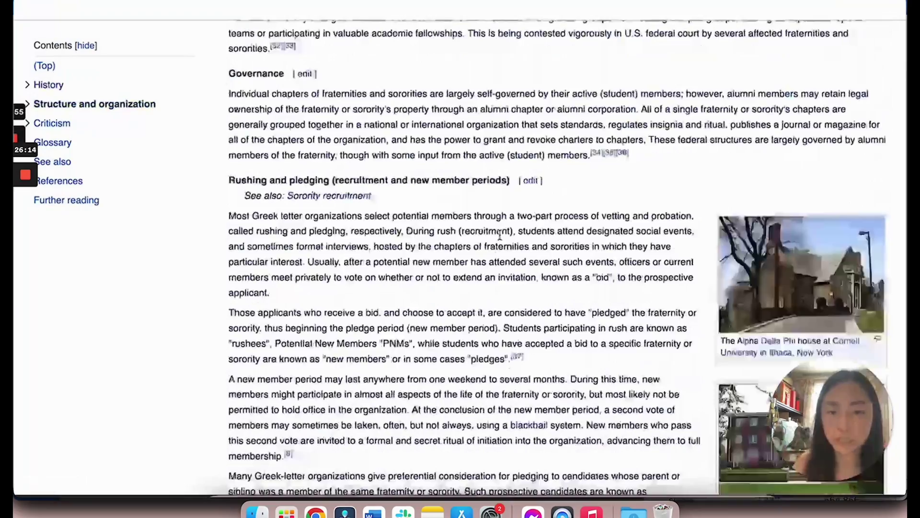
scroll(500, 235, down, 4)
drag(269, 38, 378, 338)
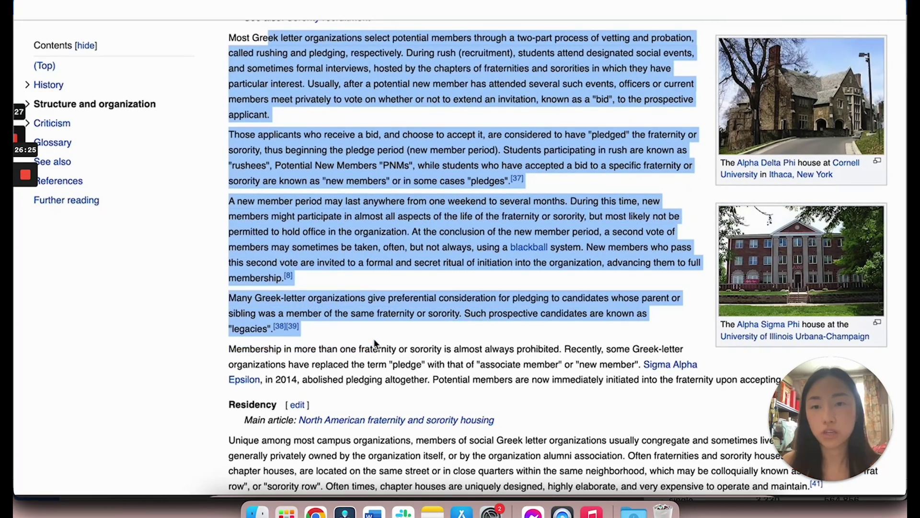
Search Google for "discrimination sorority recruitment" and read the phiredup.com article on racism in fraternity and sorority joining.
scroll(378, 340, down, 8)
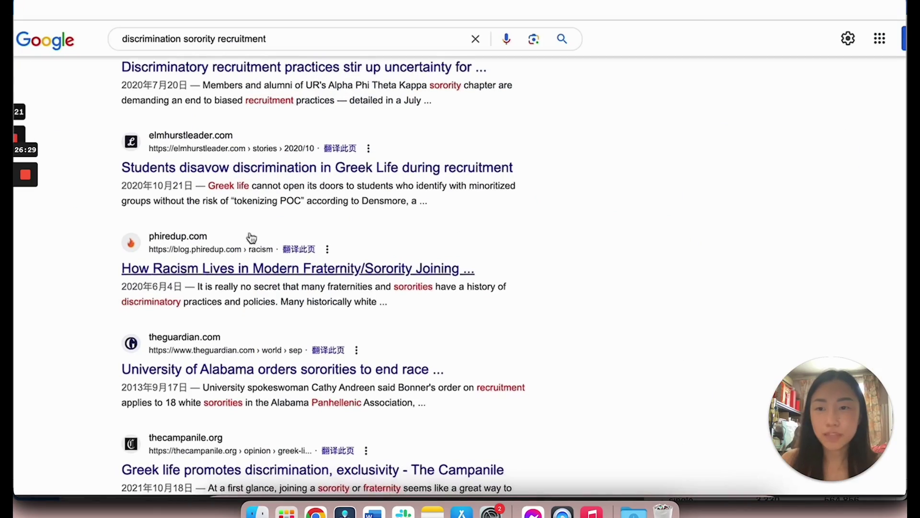
mouse_move(142, 50)
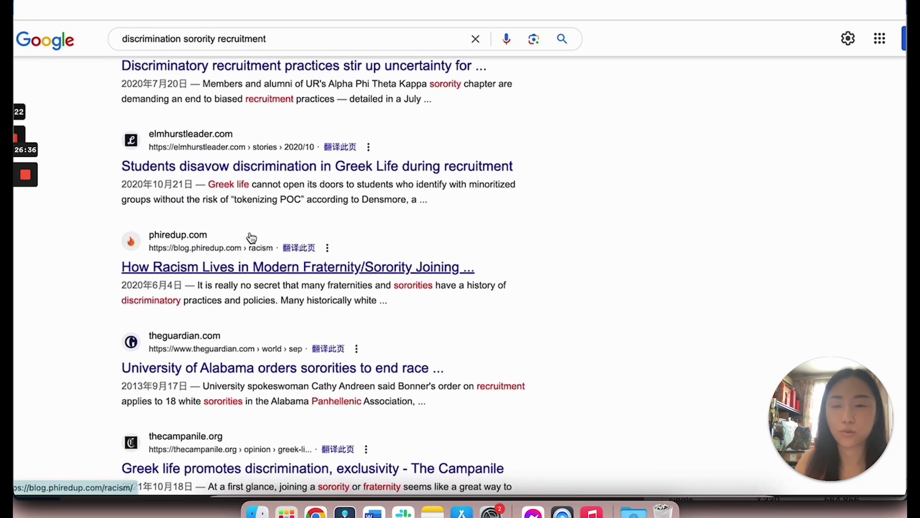
scroll(251, 238, down, 1)
click(251, 238)
scroll(371, 207, down, 5)
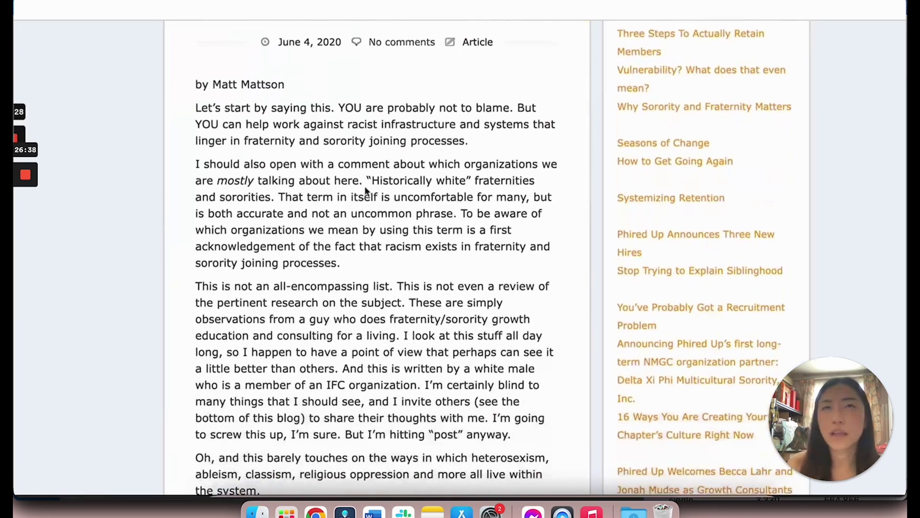
drag(326, 174, 318, 233)
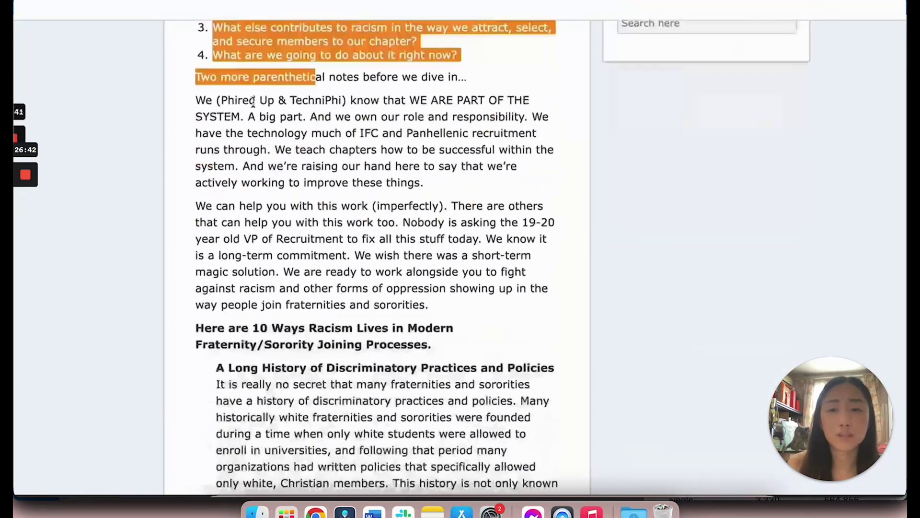
scroll(318, 226, down, 15)
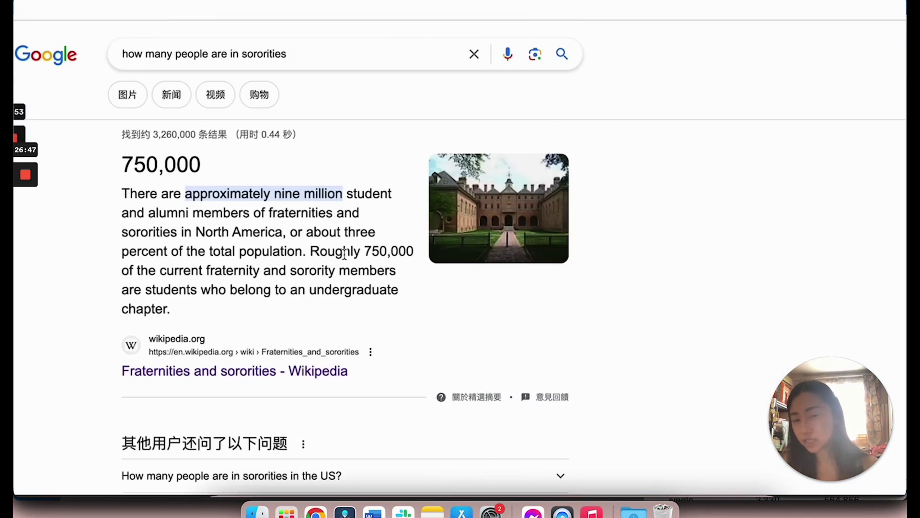
Search Google for "how many people are in sororities" and read the answers on US membership and the sorority with most members.
drag(249, 193, 209, 284)
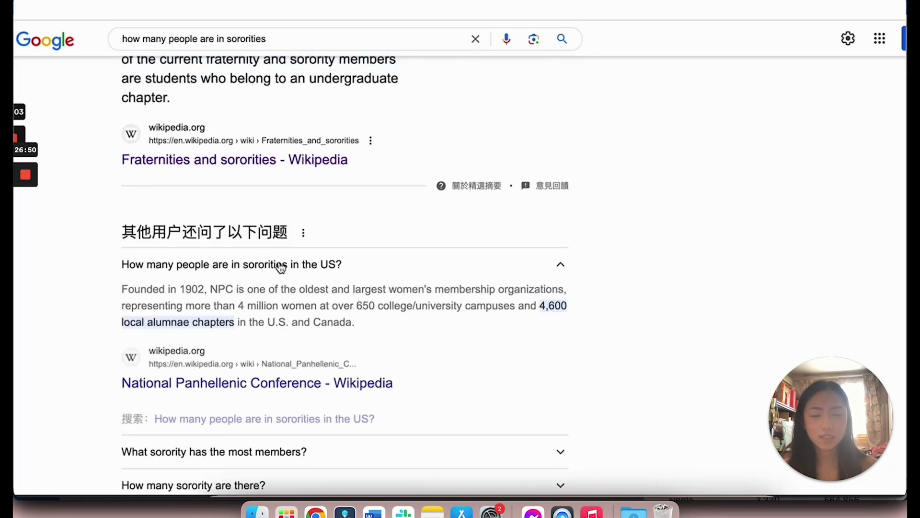
scroll(237, 235, down, 2)
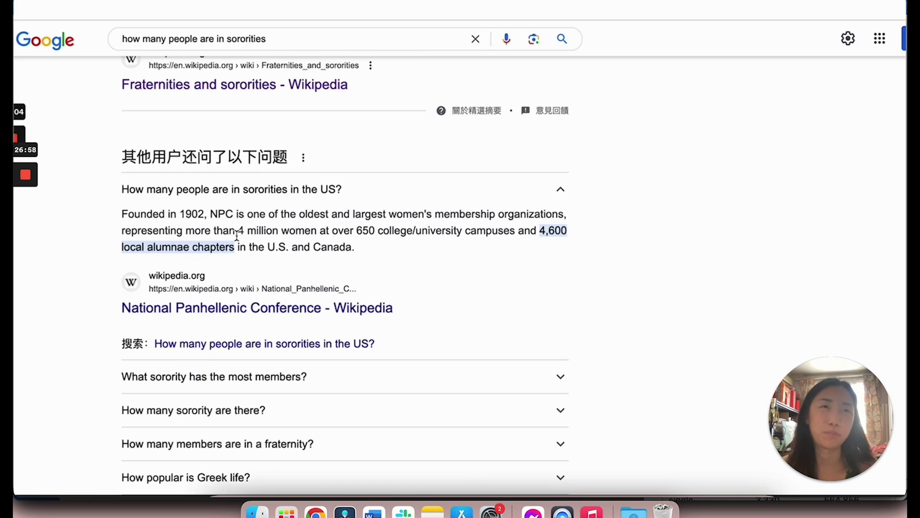
drag(233, 215, 299, 260)
scroll(299, 259, down, 3)
click(300, 235)
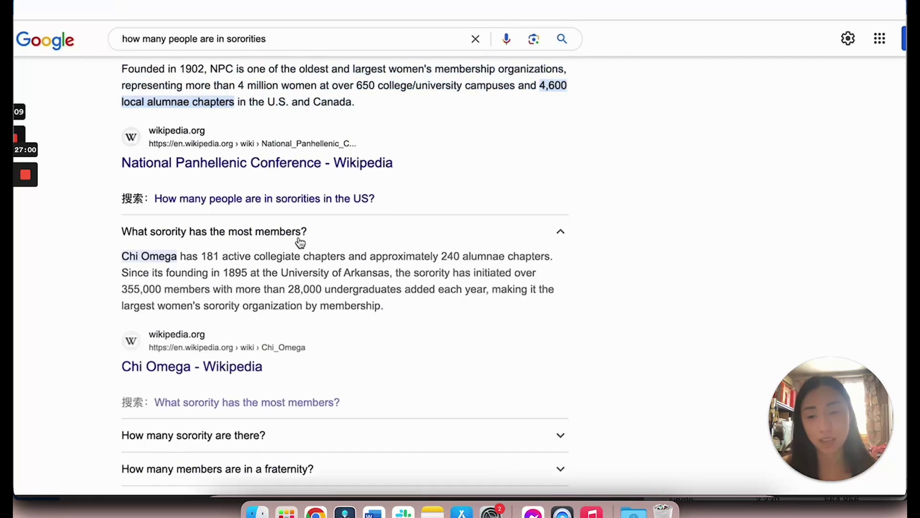
drag(150, 256, 343, 261)
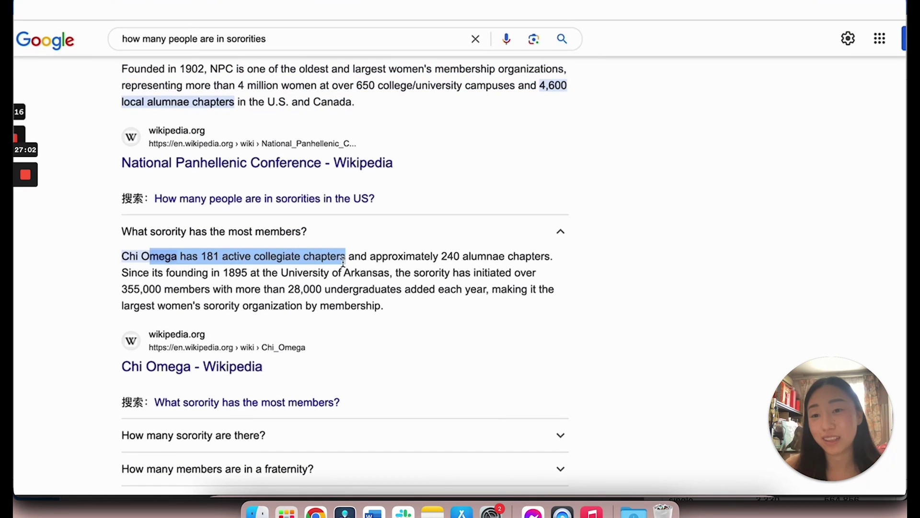
Copy the paragraph on Chi Omega's chapters and membership into the Word notes below the keywords.
triple_click(343, 261)
click(374, 512)
scroll(757, 263, down, 8)
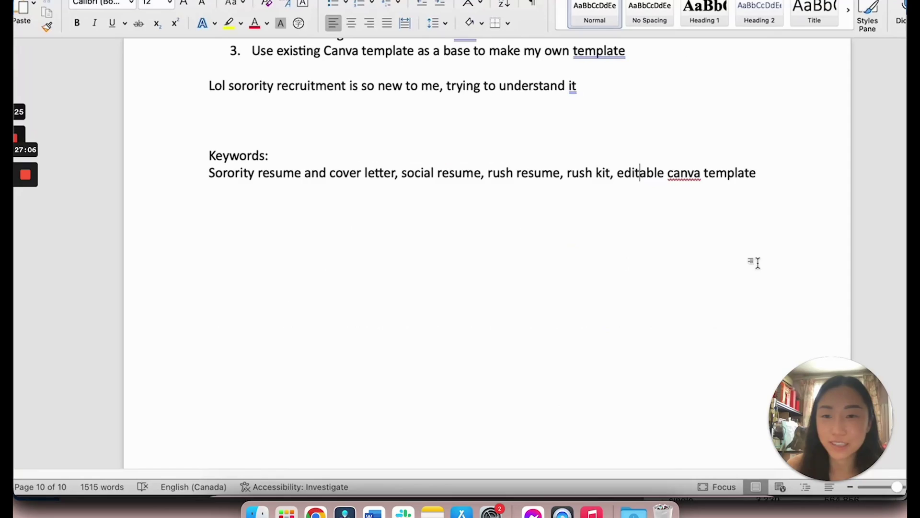
Return to the Google results and read the related questions on how many sororities there are and Greek life's popularity.
key(super+Tab)
click(411, 302)
scroll(411, 302, down, 2)
scroll(259, 258, down, 4)
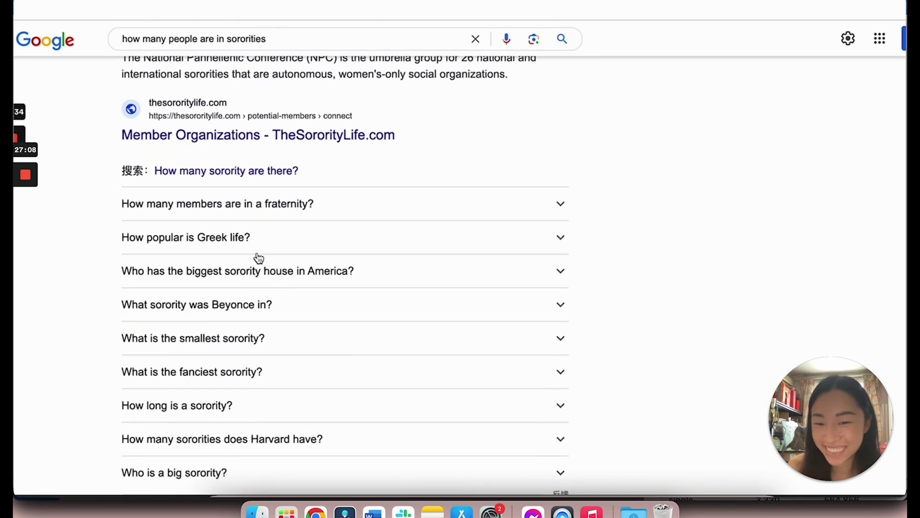
click(257, 253)
scroll(308, 246, down, 7)
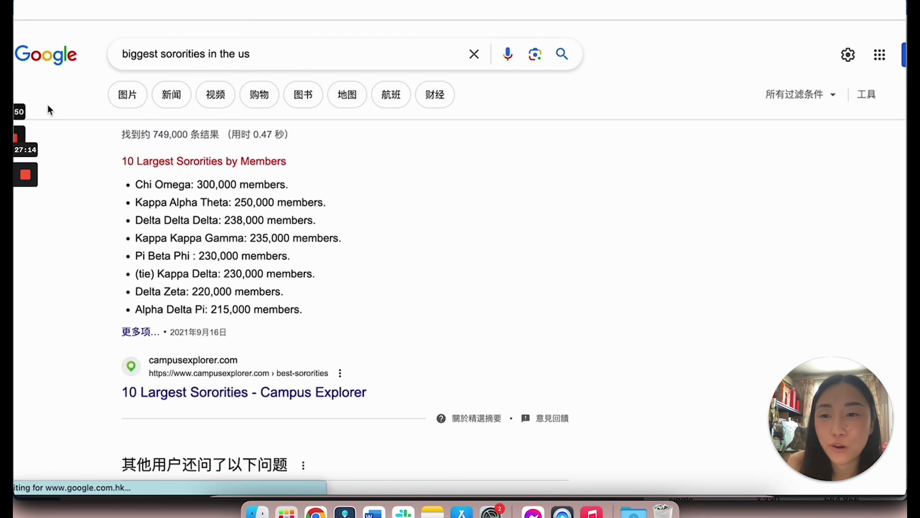
Search Google for "biggest sororities in the us" and read the answers on the largest sorority and the biggest sorority colleges.
scroll(192, 230, down, 6)
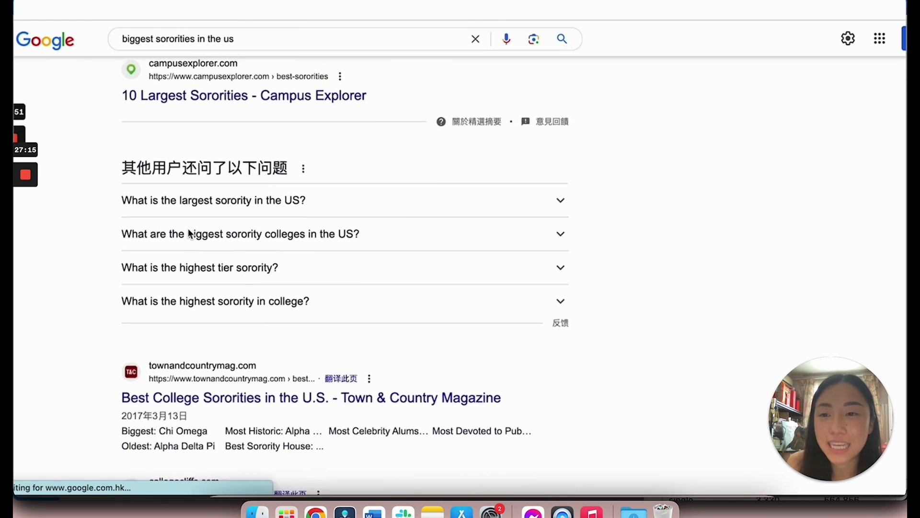
click(189, 200)
drag(135, 225, 159, 224)
scroll(235, 276, down, 3)
click(236, 275)
Copy the list of largest sororities by members, from Chi Omega to Alpha Delta Pi, below the Chi Omega paragraph in Word.
scroll(206, 197, up, 8)
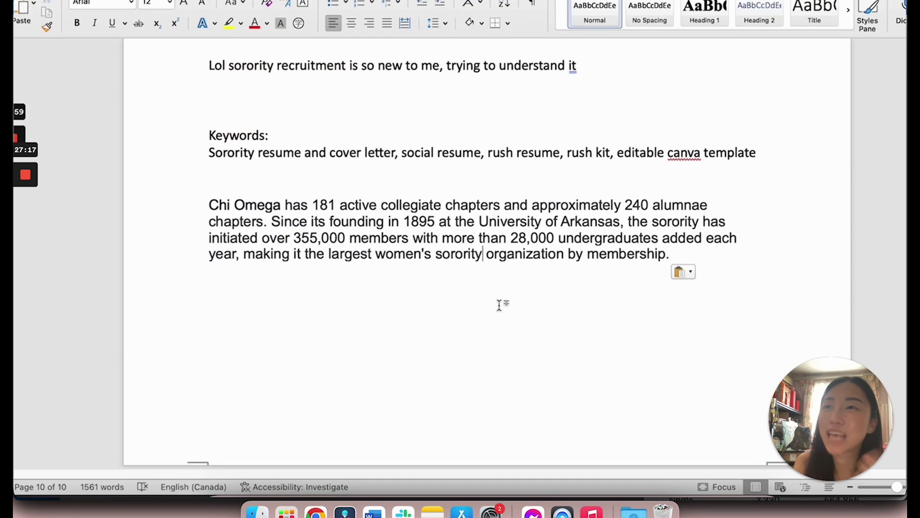
text(hi Omega: 300,000 members. Kappa Alpha Theta: 250,000 members. Delta Delta Delta: 238,000 members. Kappa Kappa Gamma: 235,000 members. Pi Beta Phi : 230,000 members. (tie) Kappa Delta: 230,000 members. Delta Zeta: 220,000 members. Alpha Delta Pi: 215,000 members.)
drag(252, 327, 389, 328)
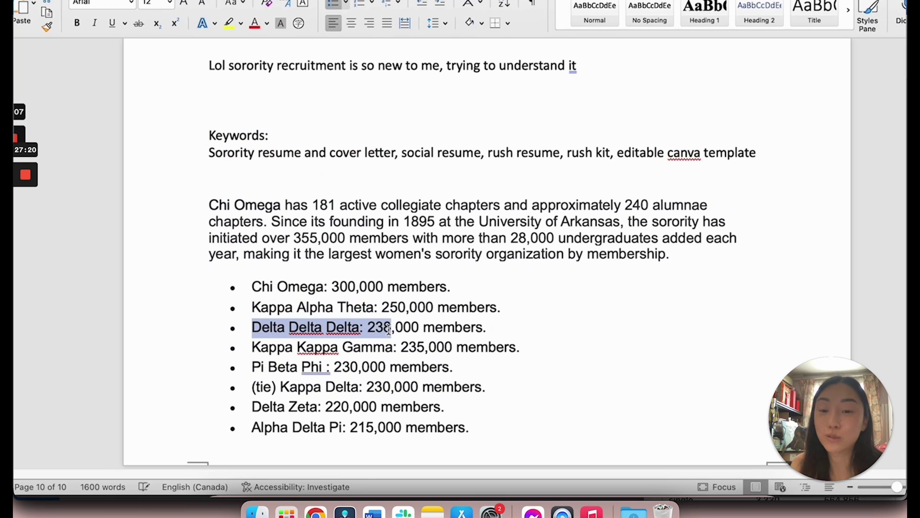
mouse_move(210, 119)
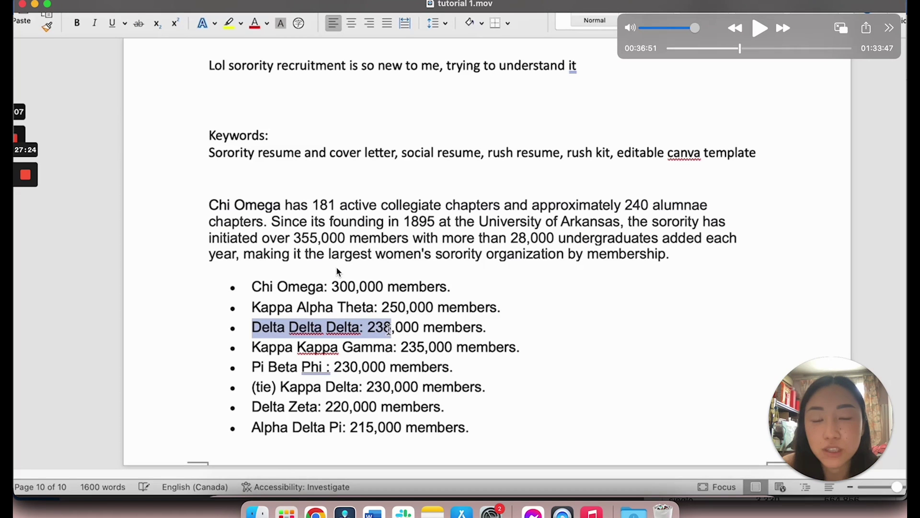
key(space)
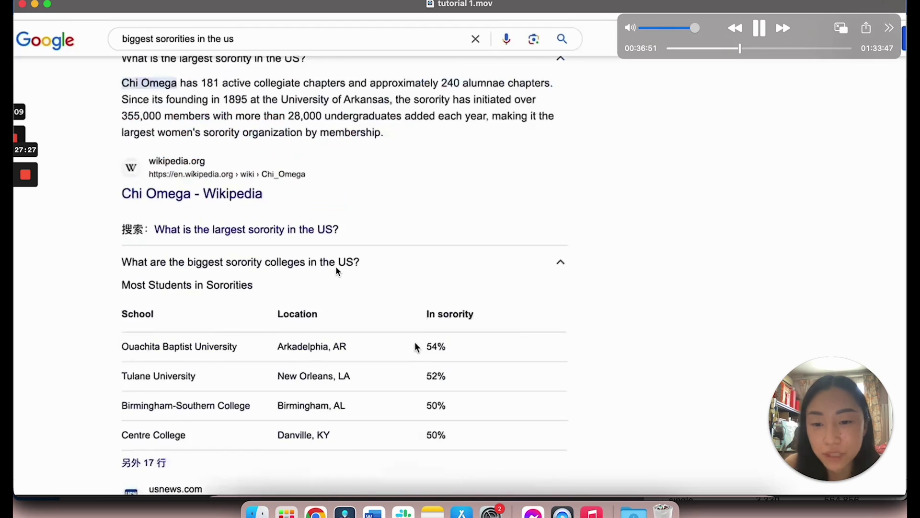
click(782, 28)
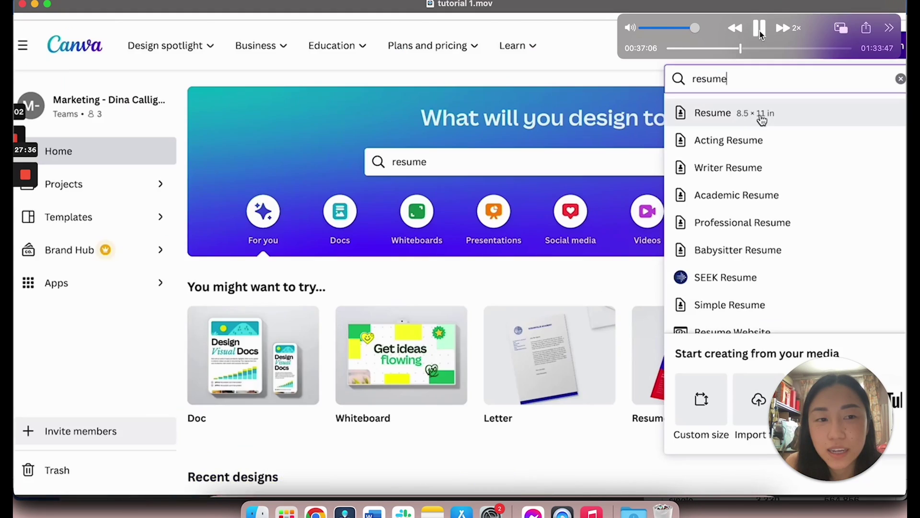
click(759, 30)
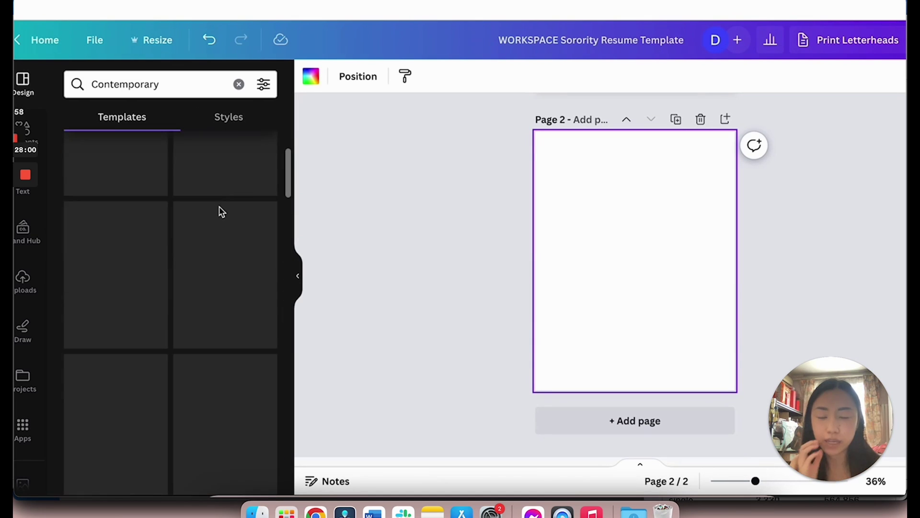
mouse_move(513, 83)
key(space)
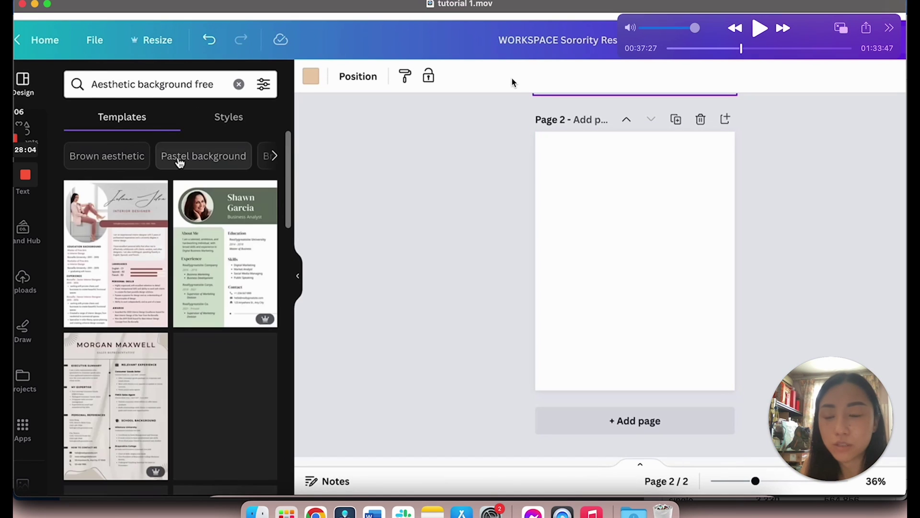
key(space)
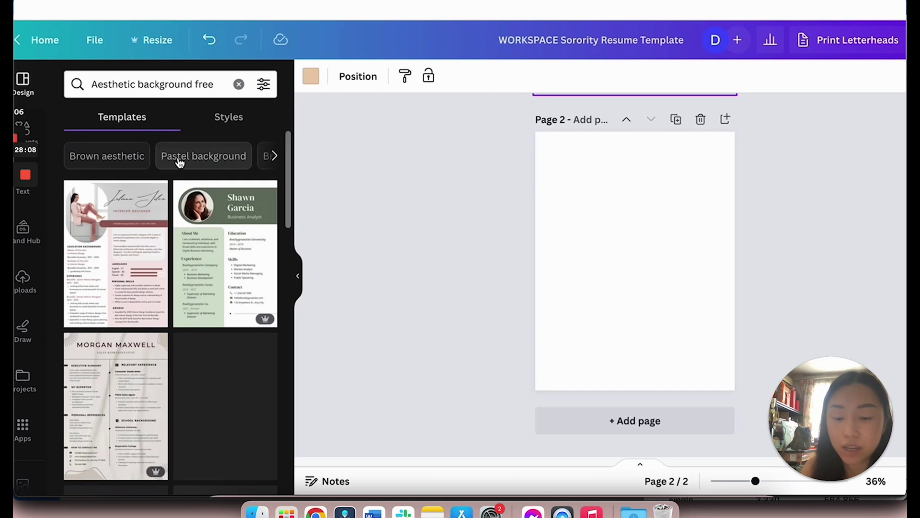
mouse_move(257, 205)
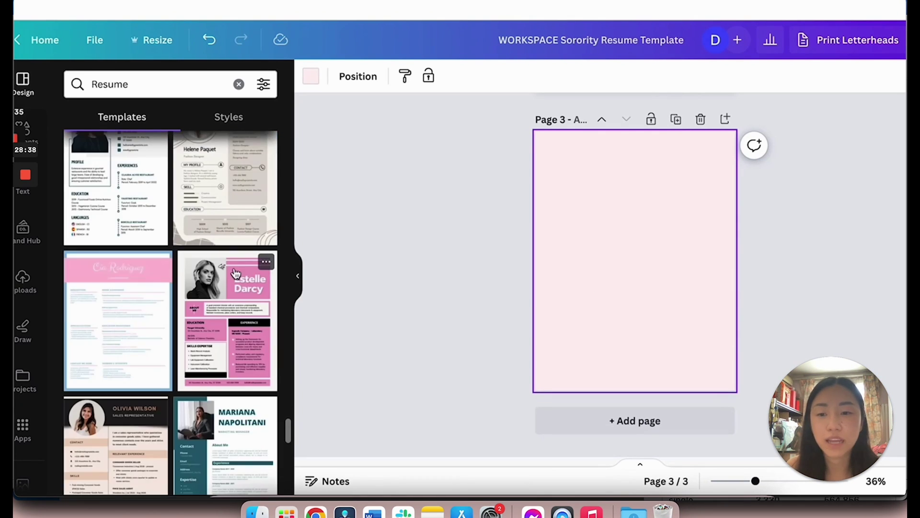
Search the templates for Minimalist and apply the Brown Cream Aesthetic Minimalist Graphic Designer Resume to page 3.
click(238, 85)
click(166, 156)
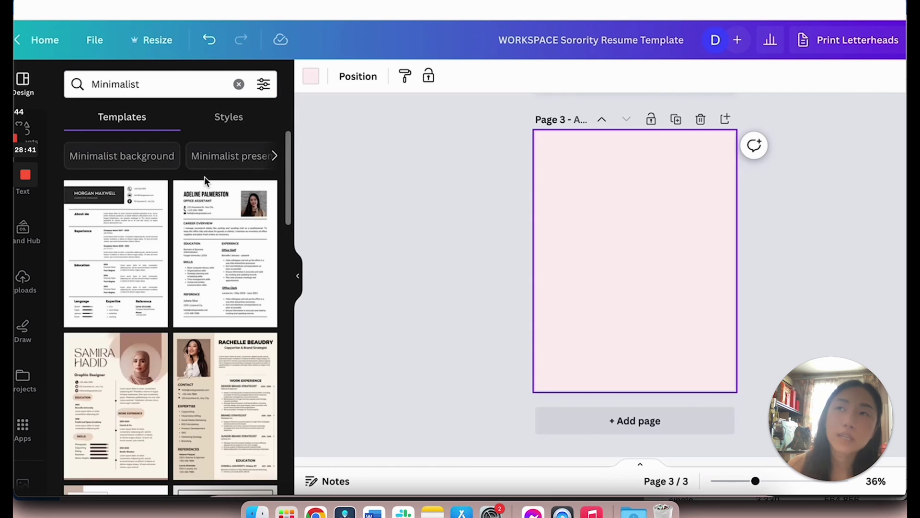
click(115, 364)
scroll(158, 297, down, 2)
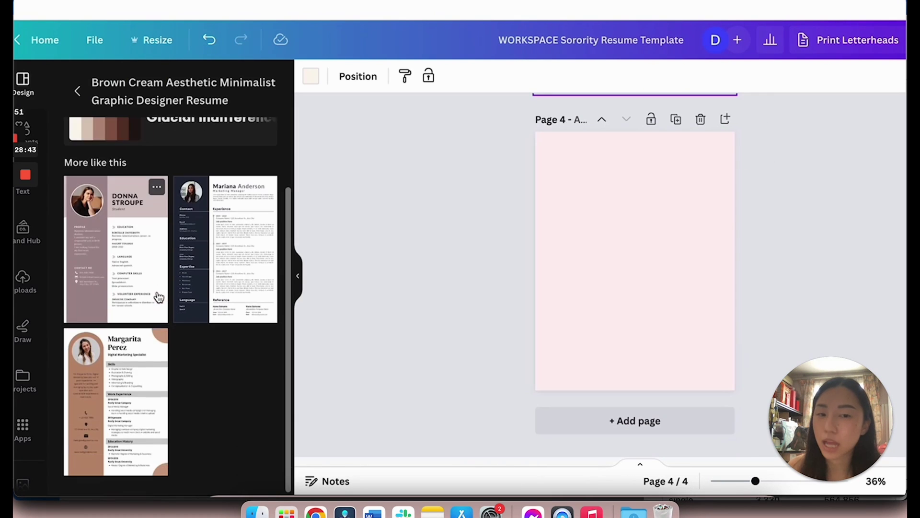
Apply the beige copywriter resume template to page 4 and the peach and black sales representative resume to page 5.
click(78, 91)
click(235, 283)
scroll(226, 307, down, 10)
click(553, 423)
scroll(200, 308, down, 5)
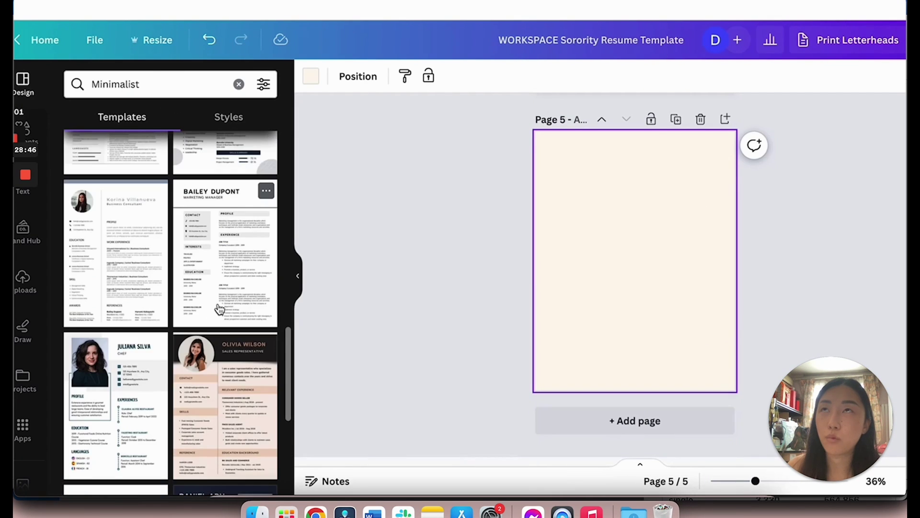
click(220, 316)
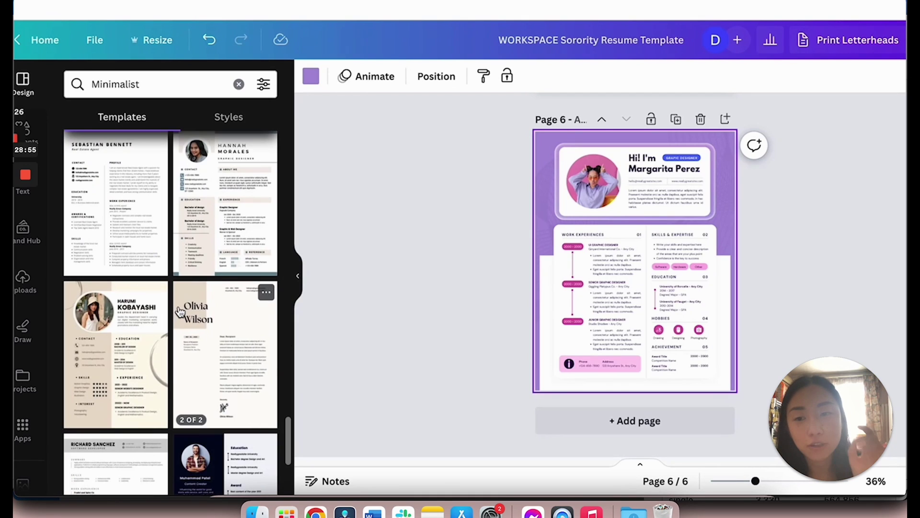
Add page 7 with the Beige Simple Graphic Designer Resume template and page 8 with the beige brown modern resume.
key(super+Return)
click(96, 386)
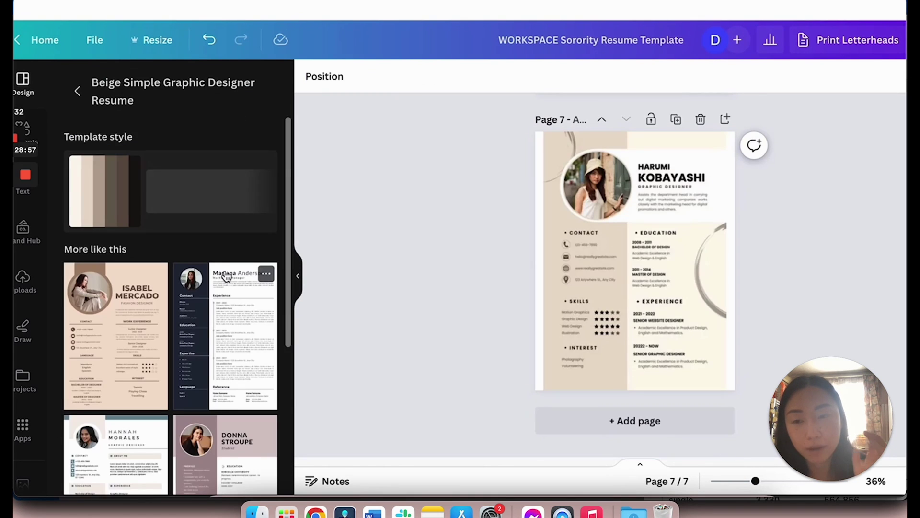
scroll(226, 277, down, 2)
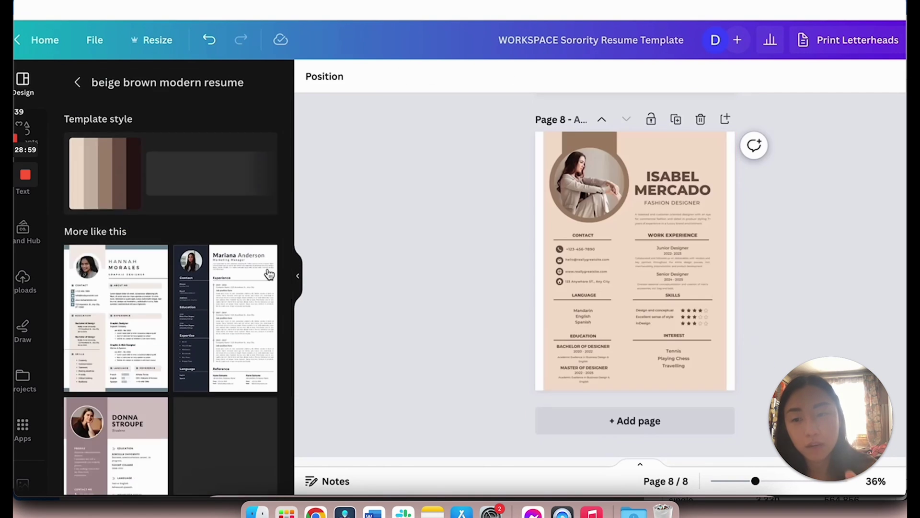
scroll(203, 249, down, 5)
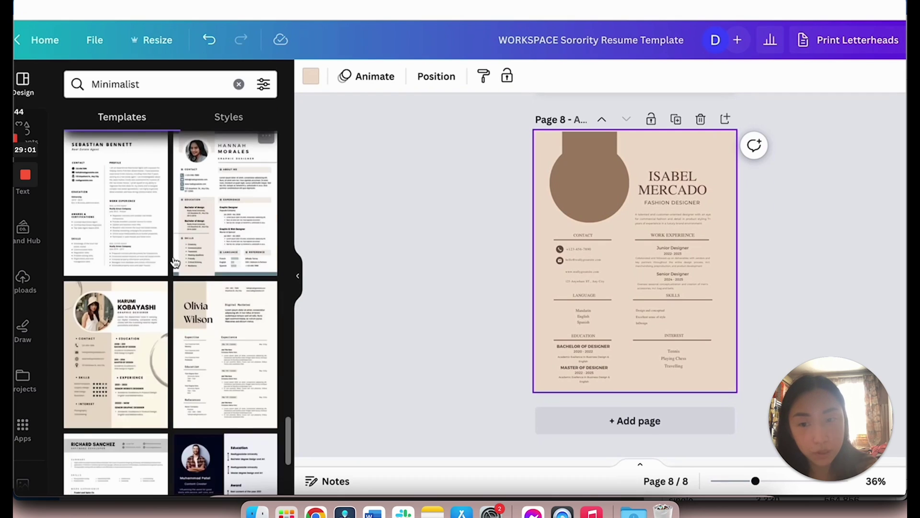
Browse further down the Minimalist templates and add two gray resume designs as pages 9 and 10.
scroll(175, 262, down, 10)
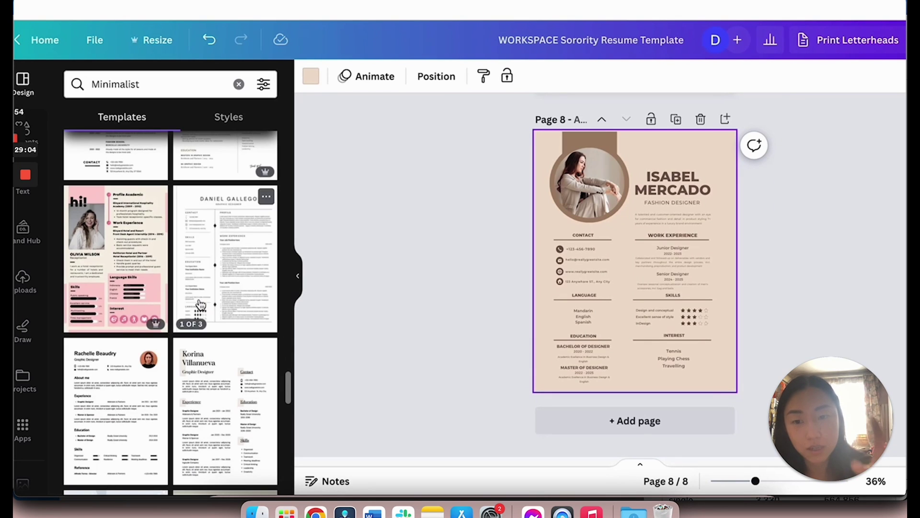
scroll(202, 304, down, 5)
scroll(200, 307, down, 3)
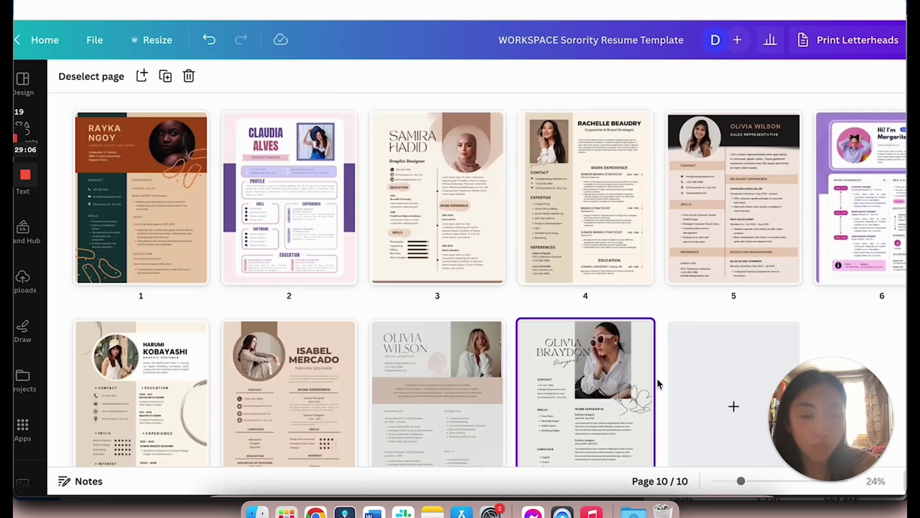
Compare the collected resume templates side by side in the page overview.
scroll(671, 393, down, 2)
scroll(733, 407, up, 2)
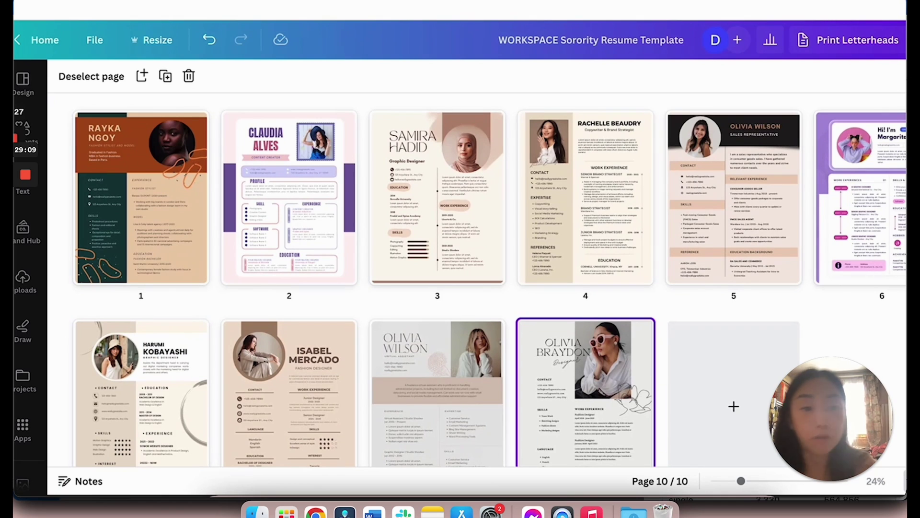
scroll(460, 288, down, 2)
scroll(460, 287, up, 2)
scroll(734, 406, down, 2)
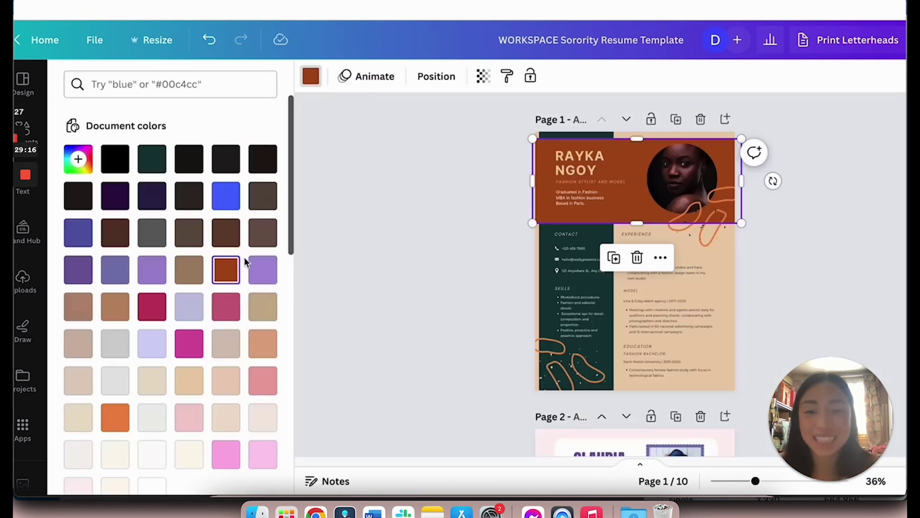
Recolor page 1 with document colors: a raspberry pink header block, pale beige background and lavender sidebar.
click(226, 304)
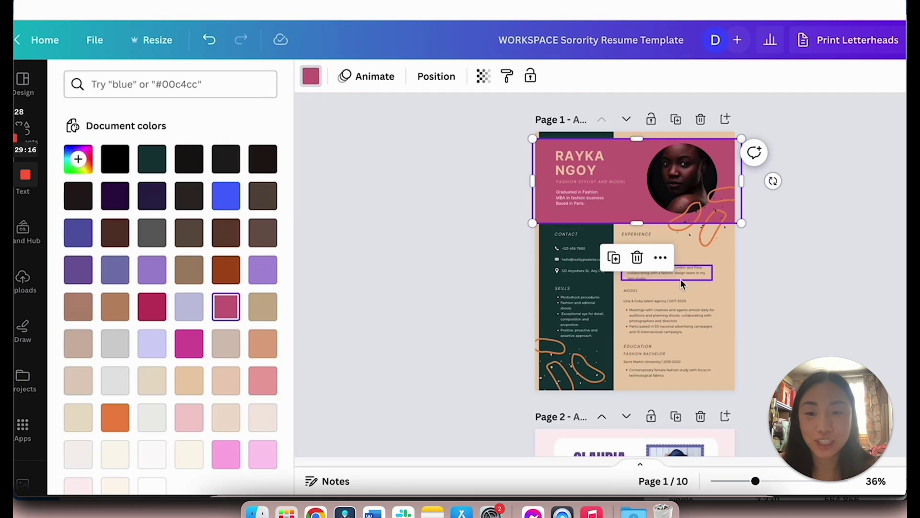
click(263, 417)
click(548, 245)
scroll(215, 336, down, 2)
click(261, 368)
scroll(216, 335, up, 2)
click(189, 307)
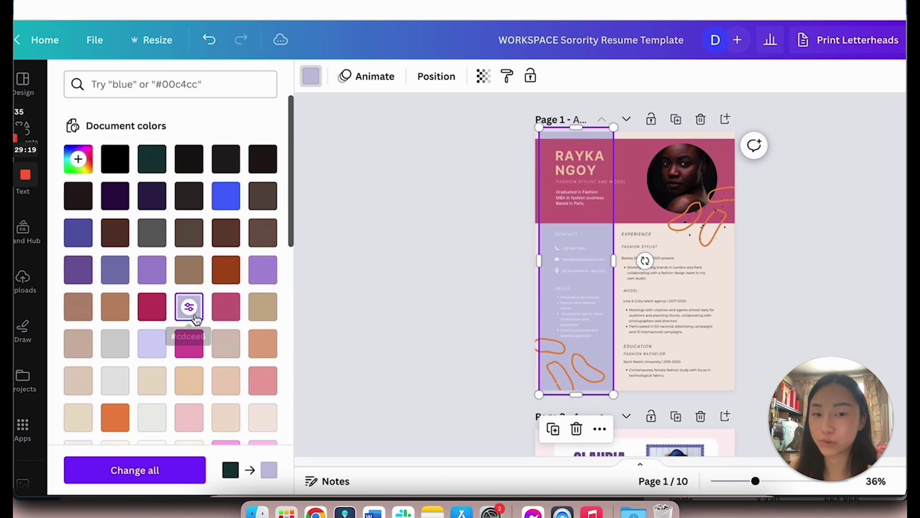
Duplicate page 1, then delete the orange line decorations from the original page's header and lower sidebar.
click(578, 370)
click(677, 119)
click(698, 225)
key(Delete)
click(561, 367)
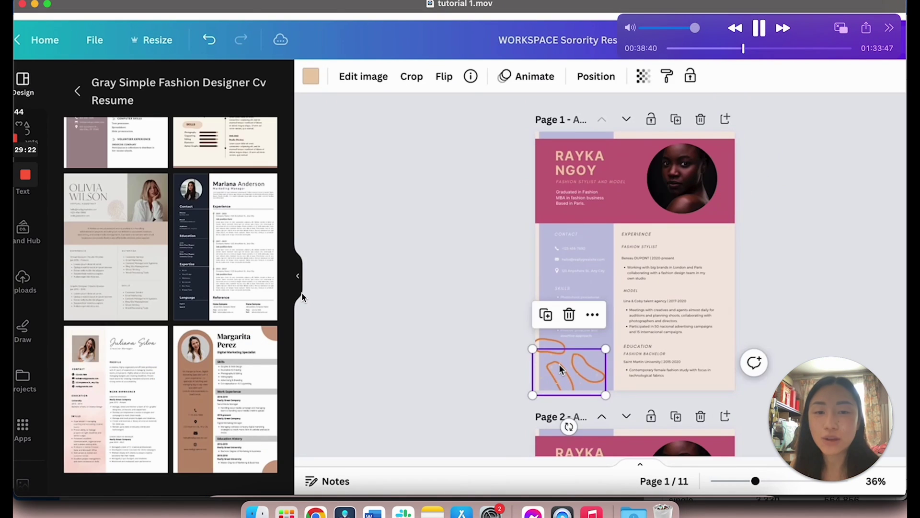
key(Delete)
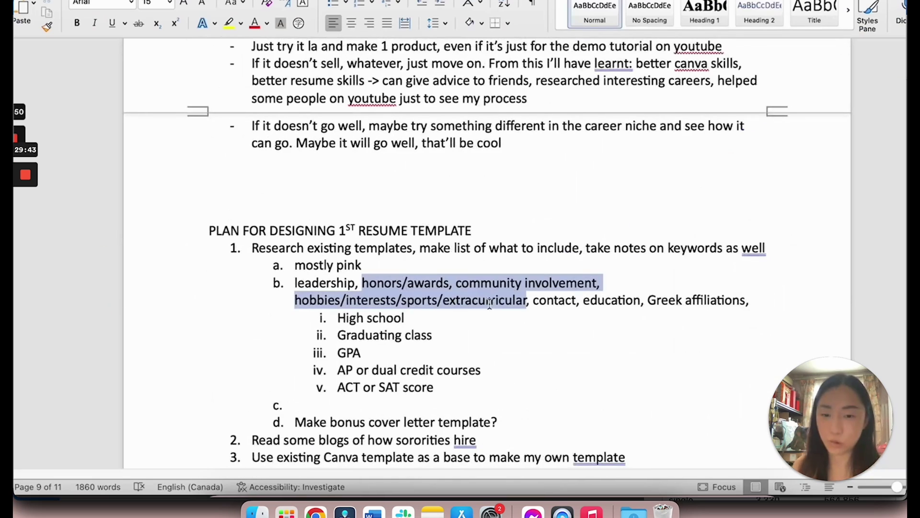
Play through the tutorial recording, pausing on the Word notes about resume sections and on the pink resume's font and bullet styling.
key(space)
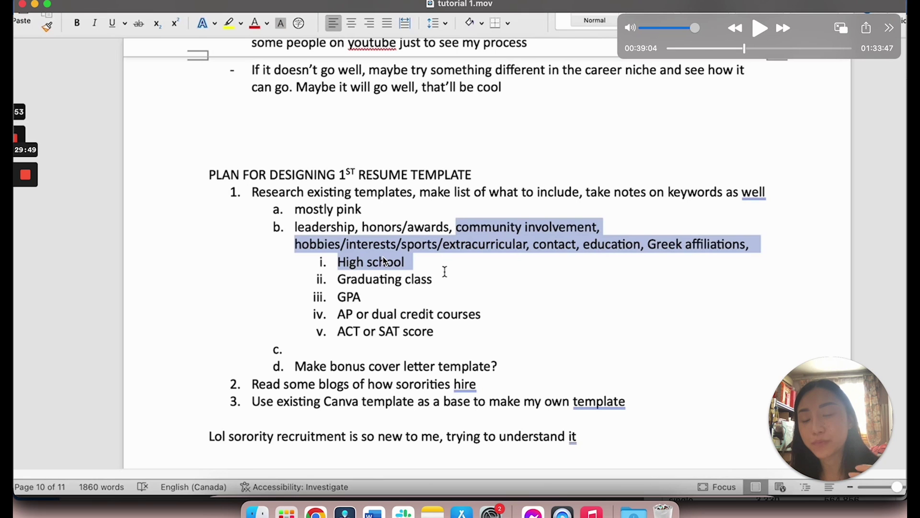
key(space)
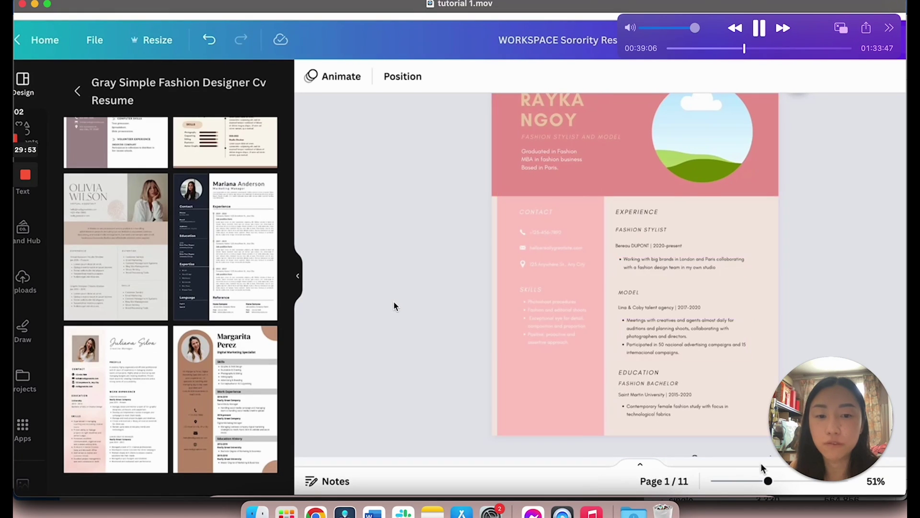
key(space)
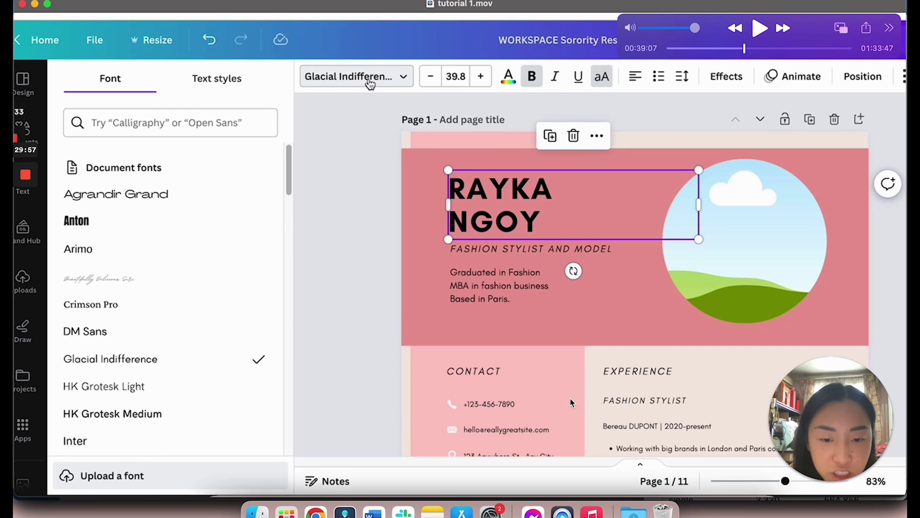
key(space)
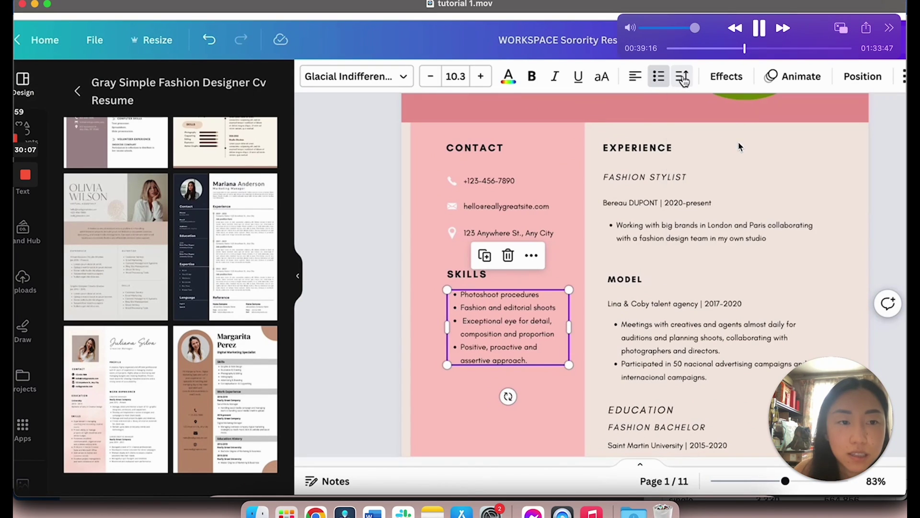
click(783, 29)
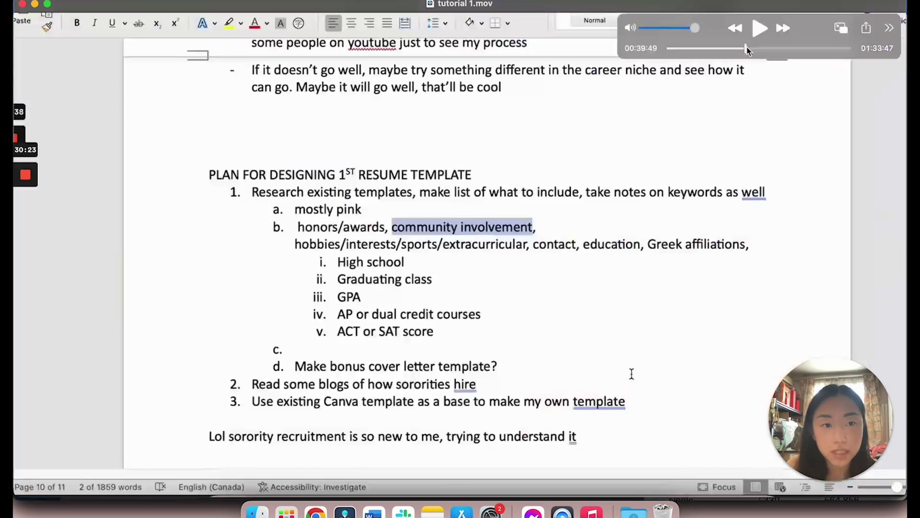
Move the recording ahead to about 42:49 and play the part on changing spacing between bullets in Canva.
mouse_move(747, 47)
mouse_down()
mouse_move(757, 18)
mouse_move(752, 49)
mouse_up()
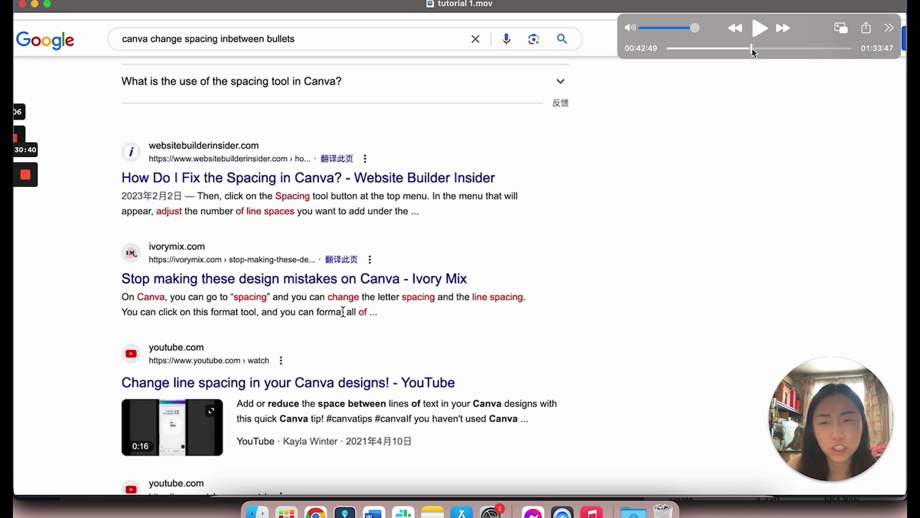
click(760, 29)
click(760, 29)
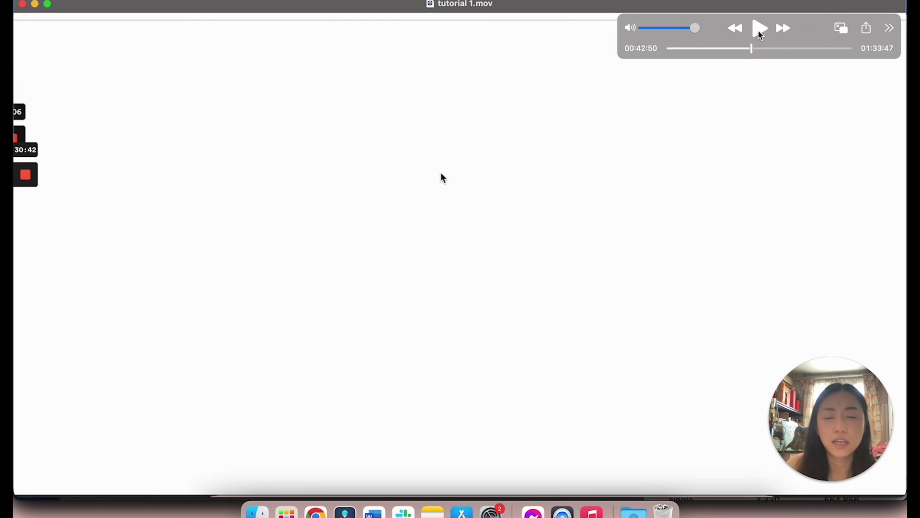
click(759, 29)
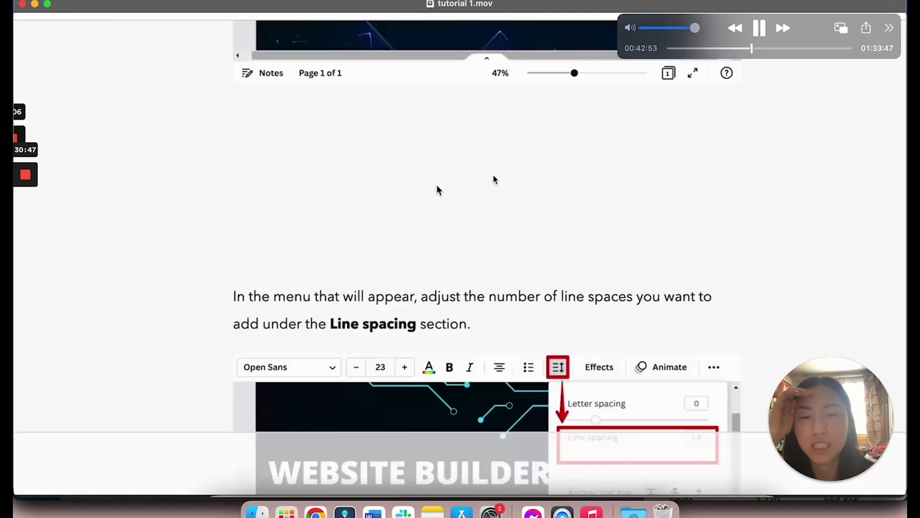
Play the recording's ChatGPT part on generating fake university names, high school awards and jobs, pausing on the prompts and responses.
key(space)
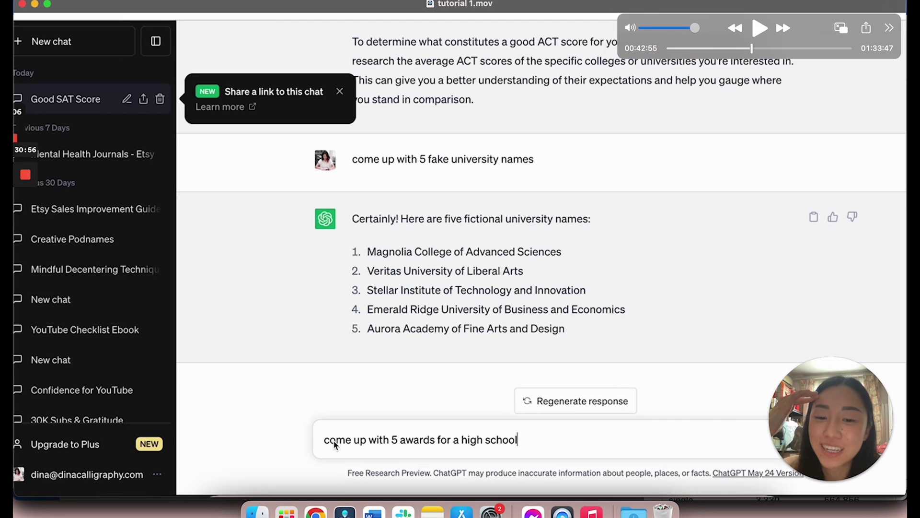
key(space)
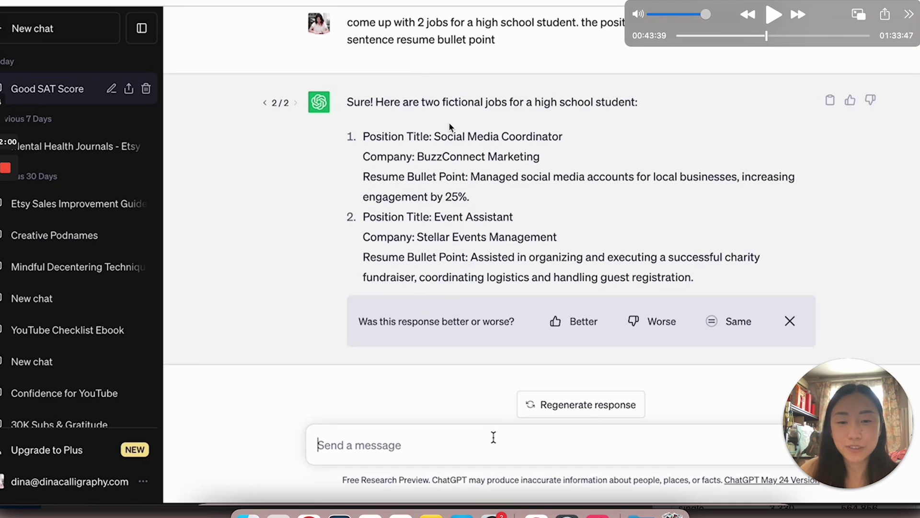
key(space)
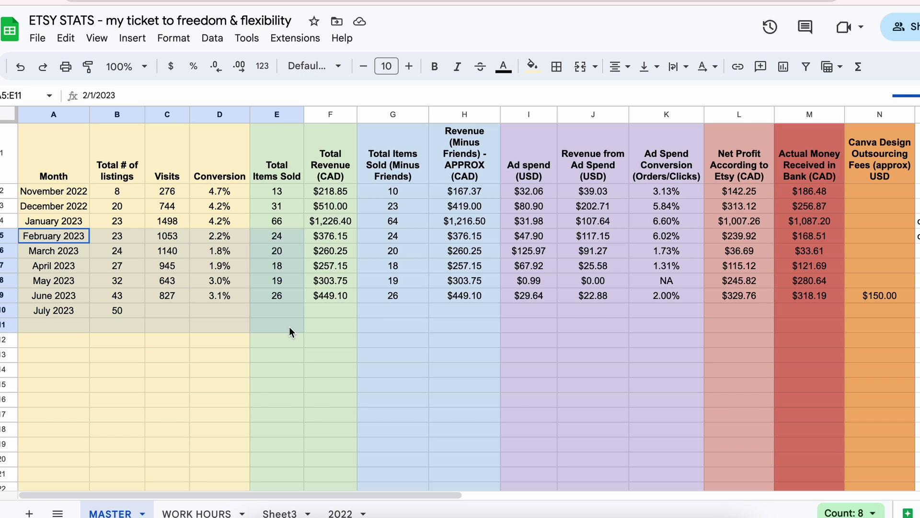
Highlight the ETSY STATS rows from February 2023 onward, from the Month column through Revenue (Minus Friends).
drag(289, 326, 486, 338)
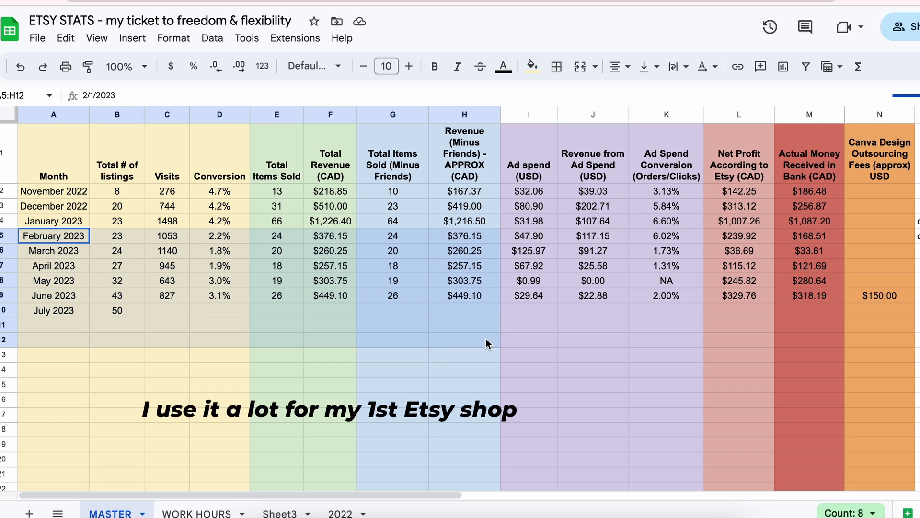
click(468, 366)
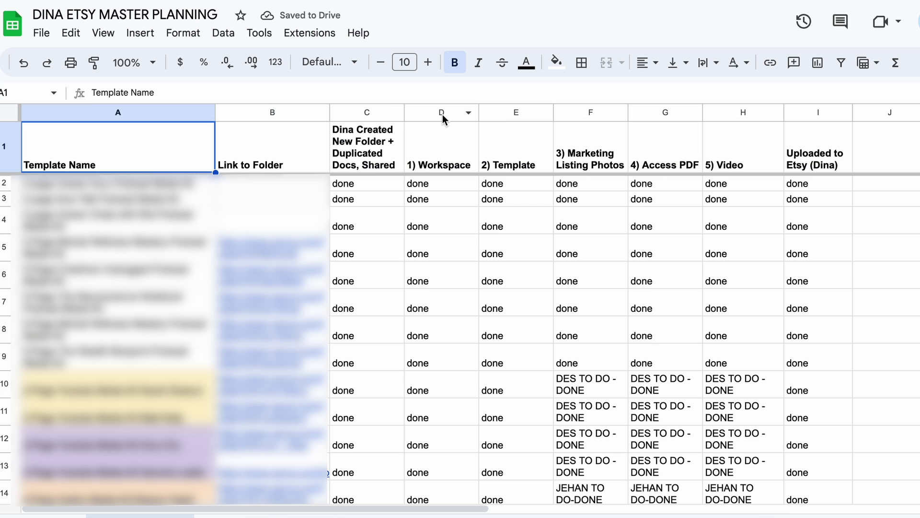
Walk through the Etsy master planning sheet's columns for Workspace, Template, Marketing Listing Photos and Uploaded to Etsy.
click(442, 113)
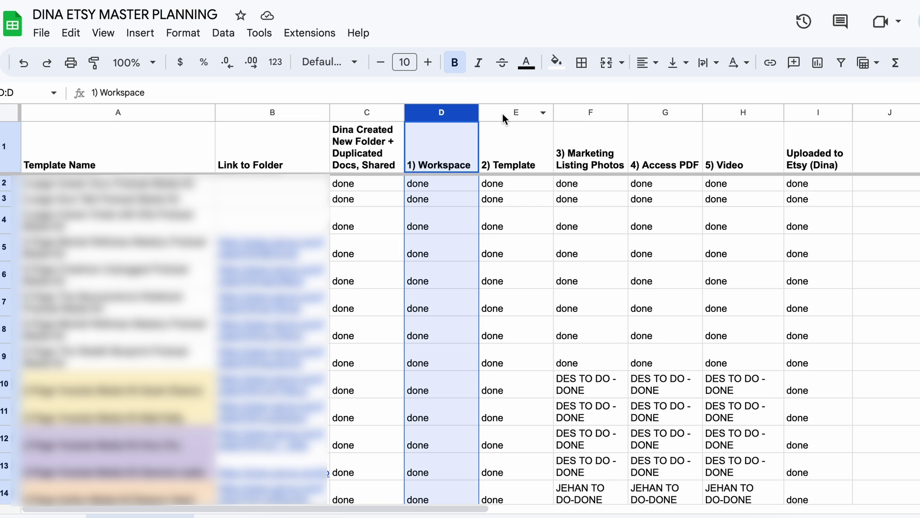
click(513, 113)
click(586, 116)
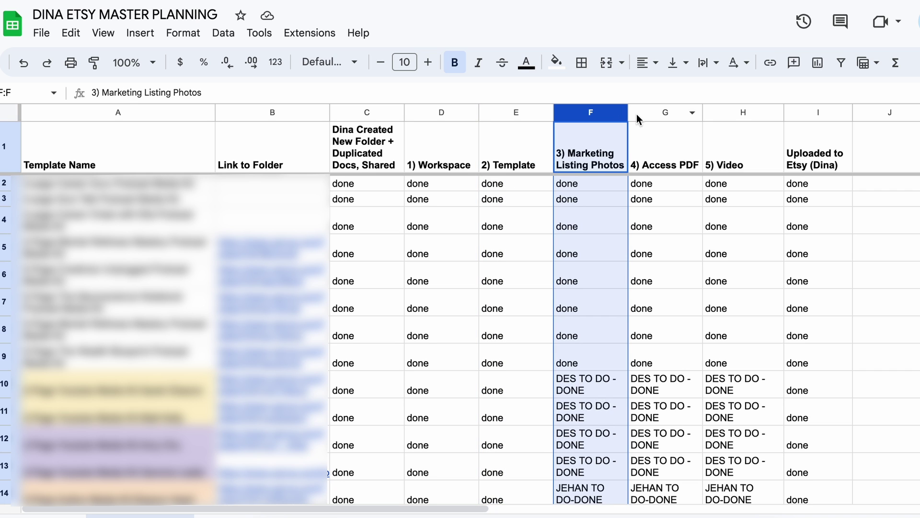
click(818, 114)
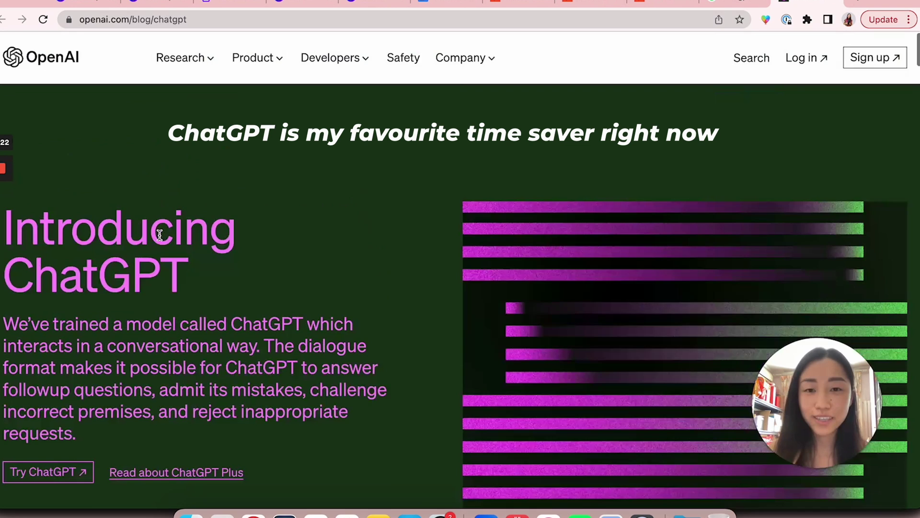
Read through OpenAI's Introducing ChatGPT page and the opening pages of the 2023 AI Trends for Marketers report.
scroll(161, 235, down, 5)
scroll(159, 237, down, 10)
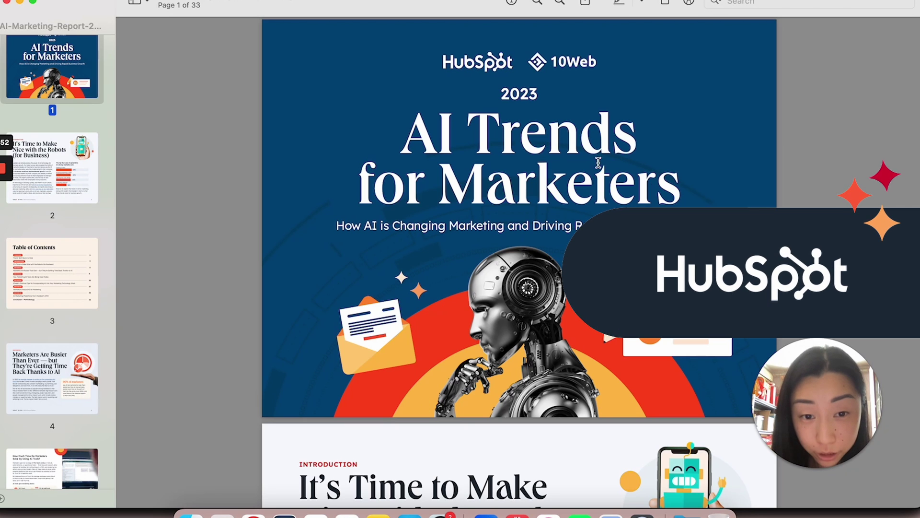
scroll(557, 245, down, 10)
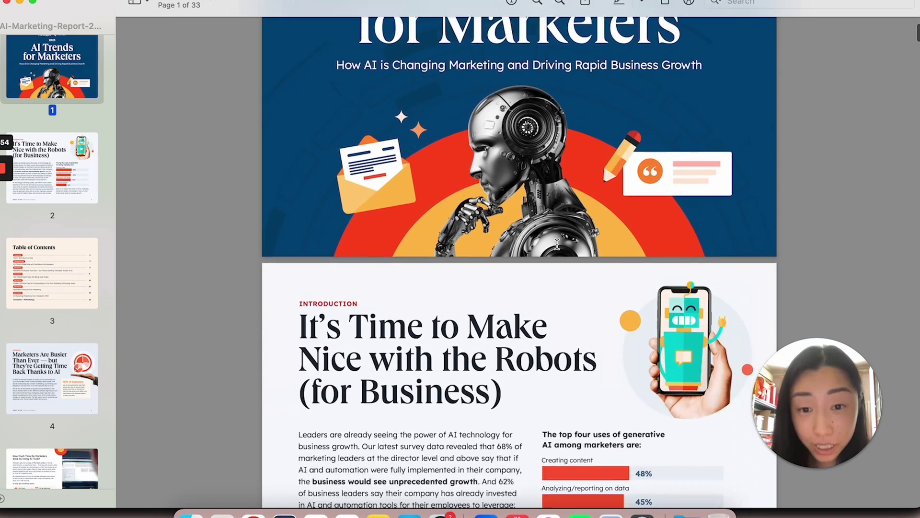
Skim the marketing report's introduction and browse the YouTube results for beginner tutorials on ChatGPT, Midjourney and artificial intelligence.
scroll(557, 244, down, 8)
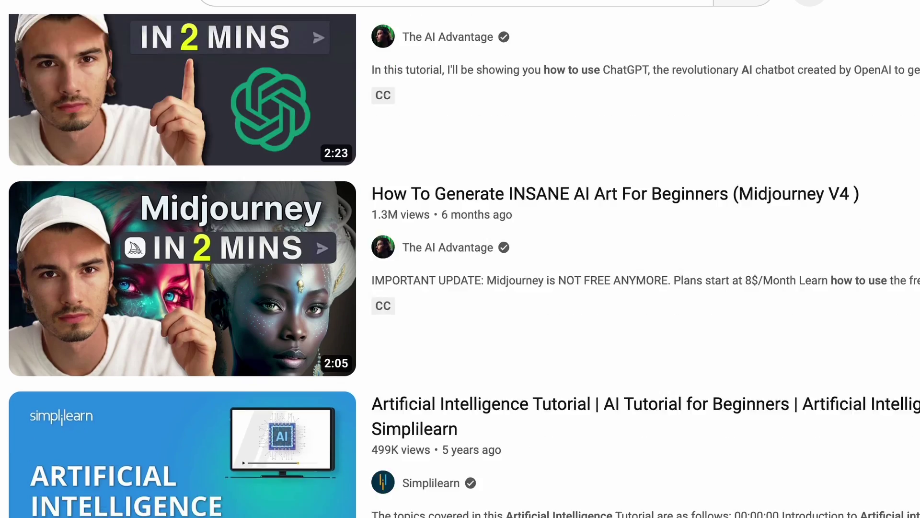
scroll(461, 259, down, 12)
scroll(460, 259, down, 13)
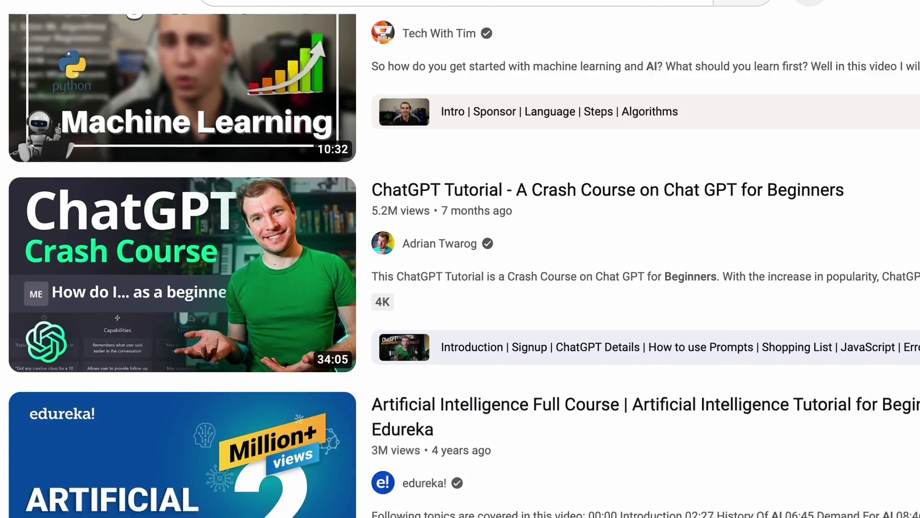
scroll(460, 259, down, 6)
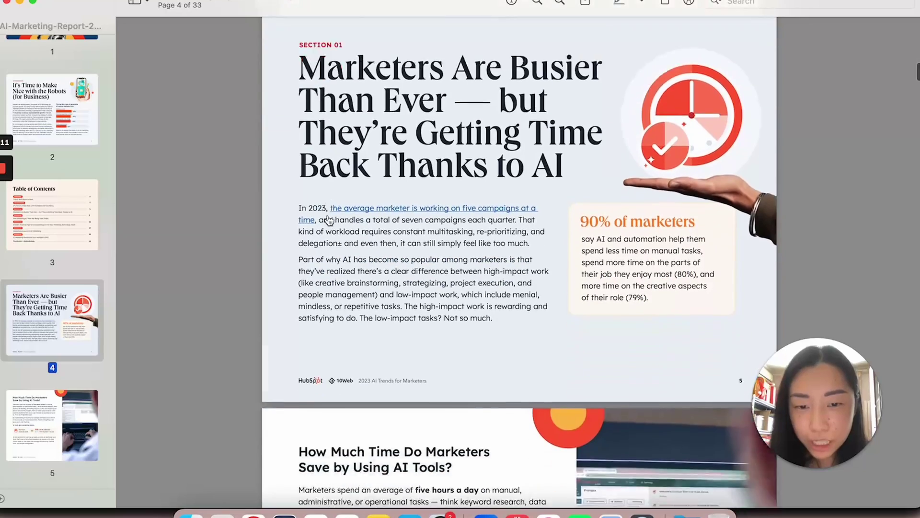
Read Section 01 of the AI Trends for Marketers report on time saved by AI and the kinds of tools marketers use.
scroll(329, 220, down, 8)
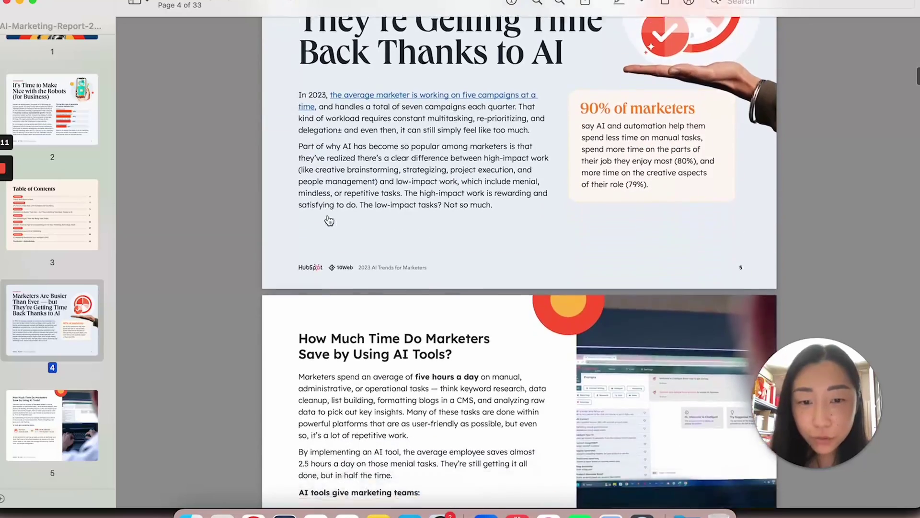
scroll(328, 220, down, 3)
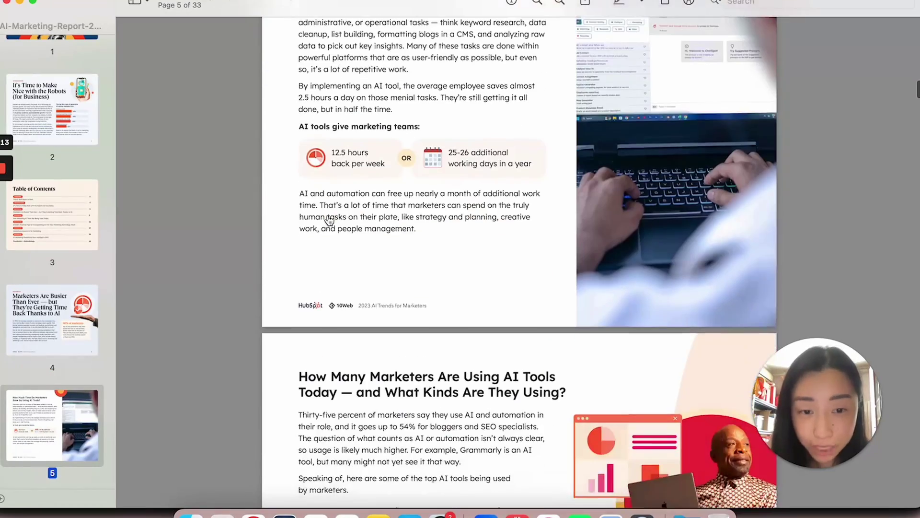
scroll(329, 220, down, 8)
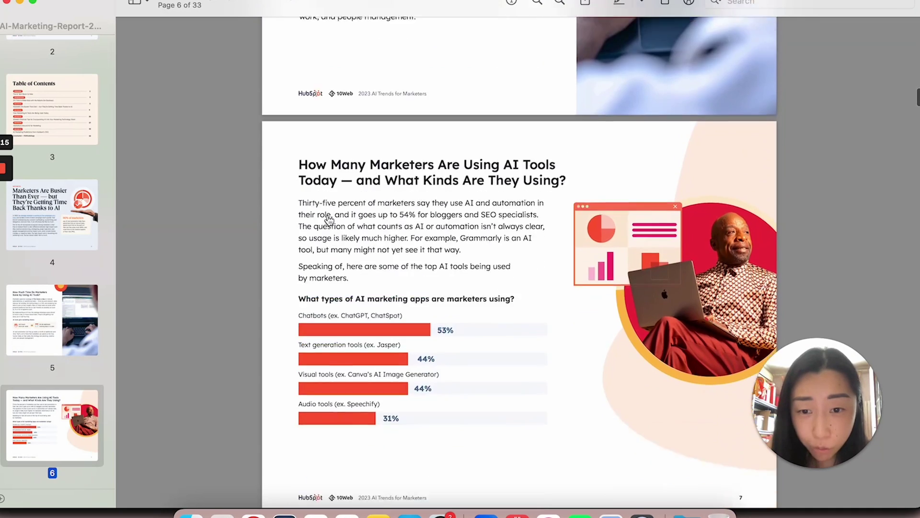
scroll(329, 220, down, 2)
Highlight the report's passages on AI for SEO planning, content creation and scaling, and repurposing content while reading them.
drag(299, 114, 383, 115)
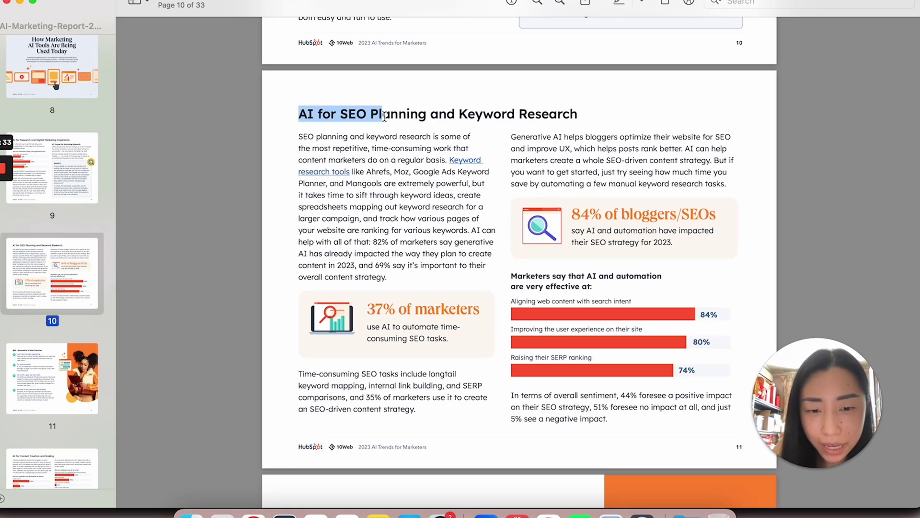
drag(383, 115, 469, 230)
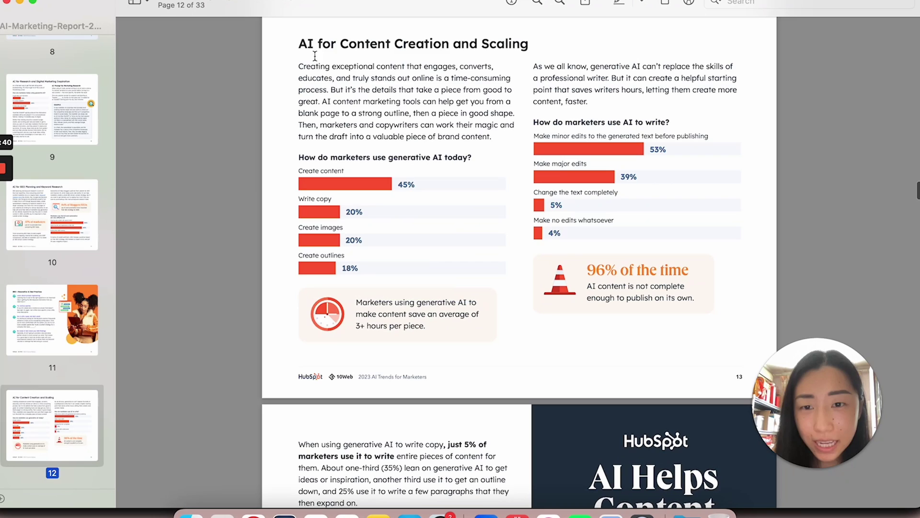
drag(305, 45, 575, 228)
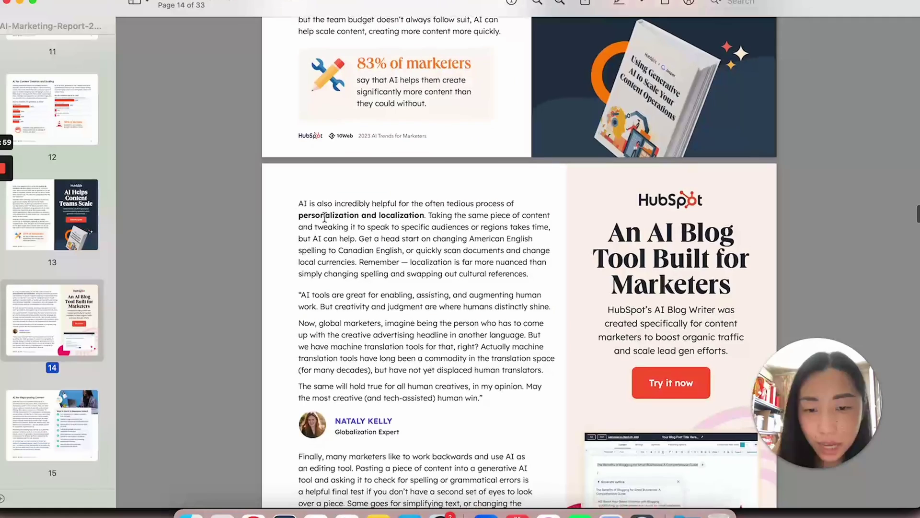
scroll(325, 218, down, 2)
scroll(324, 218, down, 10)
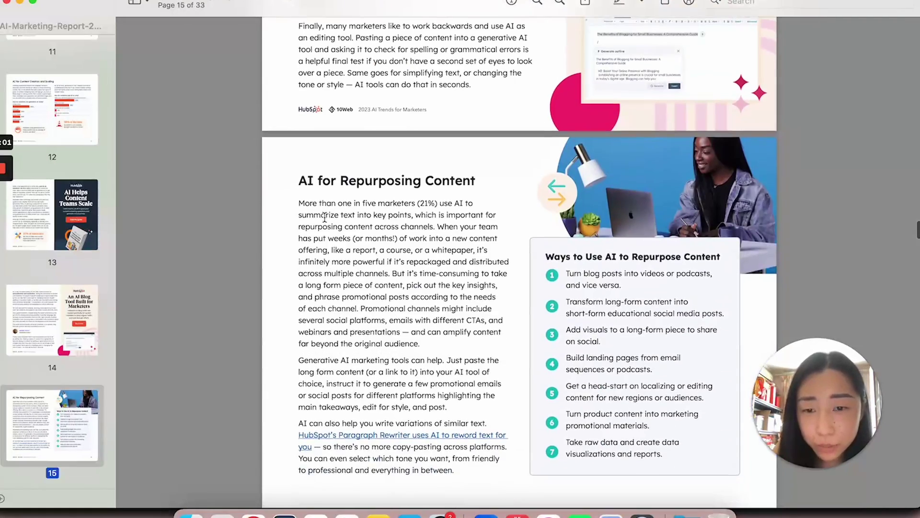
drag(329, 181, 478, 285)
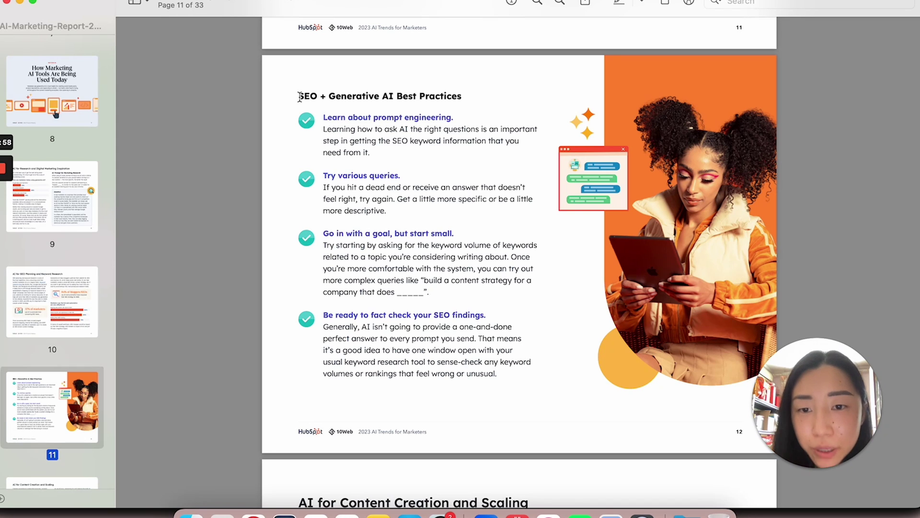
Highlight the SEO + Generative AI Best Practices heading and its tip on learning about prompt engineering.
drag(299, 96, 430, 176)
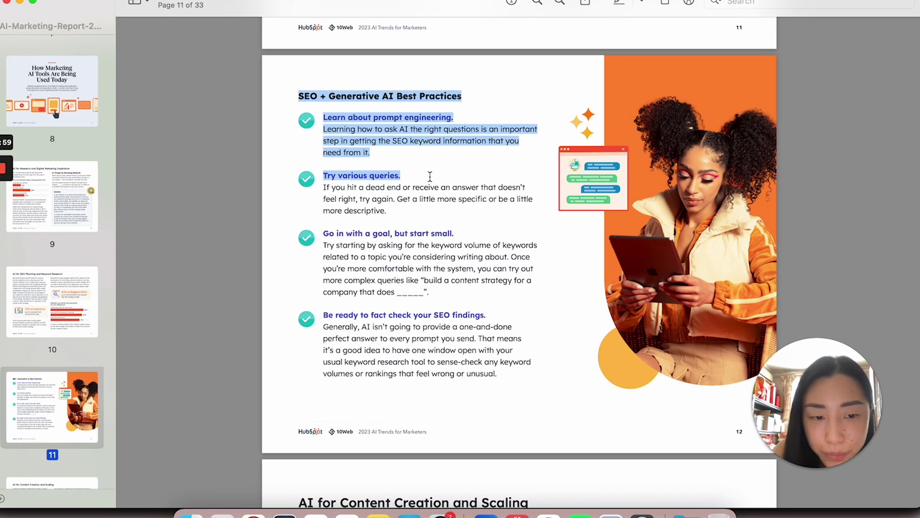
drag(323, 117, 505, 159)
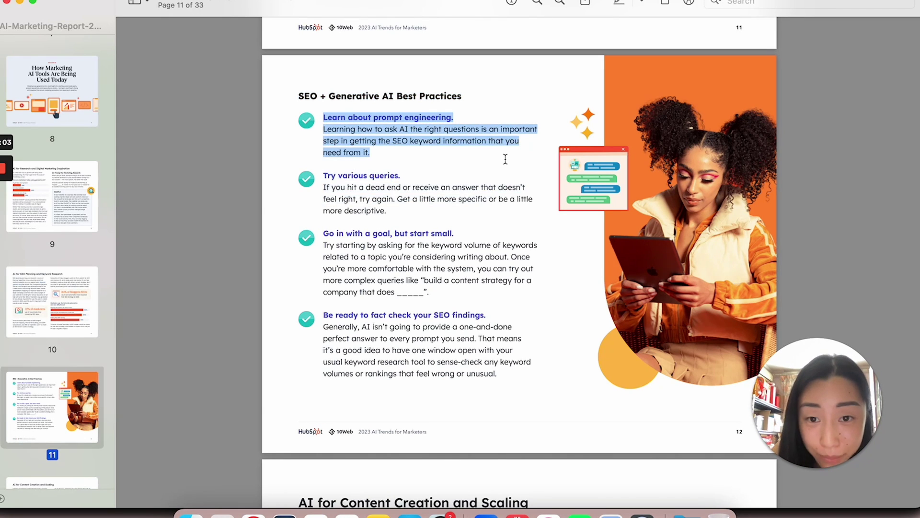
click(642, 513)
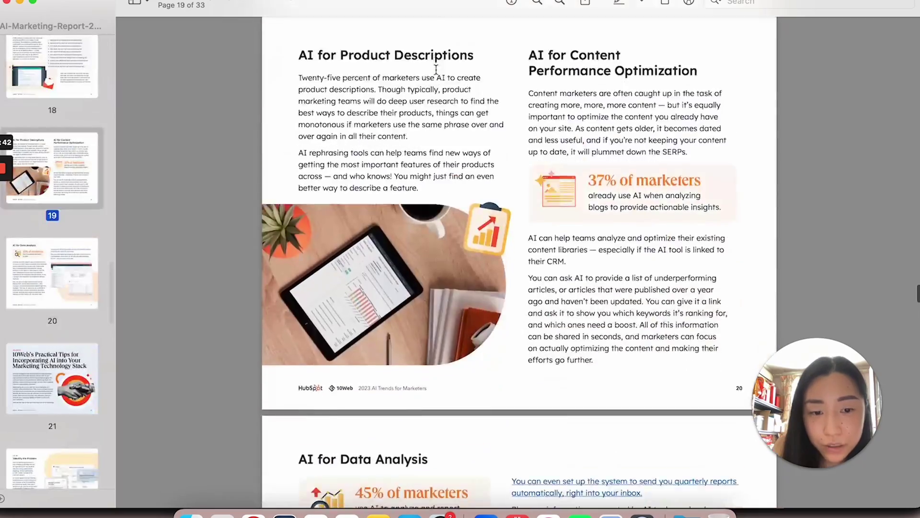
Skim from AI for Product Descriptions to the Hesitations Around AI for Marketing section, highlighting its title and text on the following pages.
scroll(436, 70, down, 20)
scroll(436, 70, down, 20)
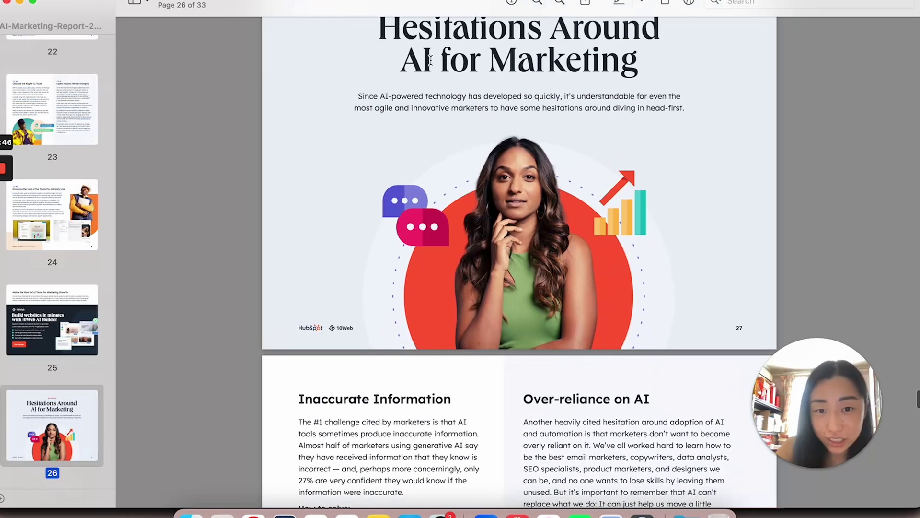
drag(416, 27, 636, 64)
click(403, 127)
scroll(403, 127, down, 2)
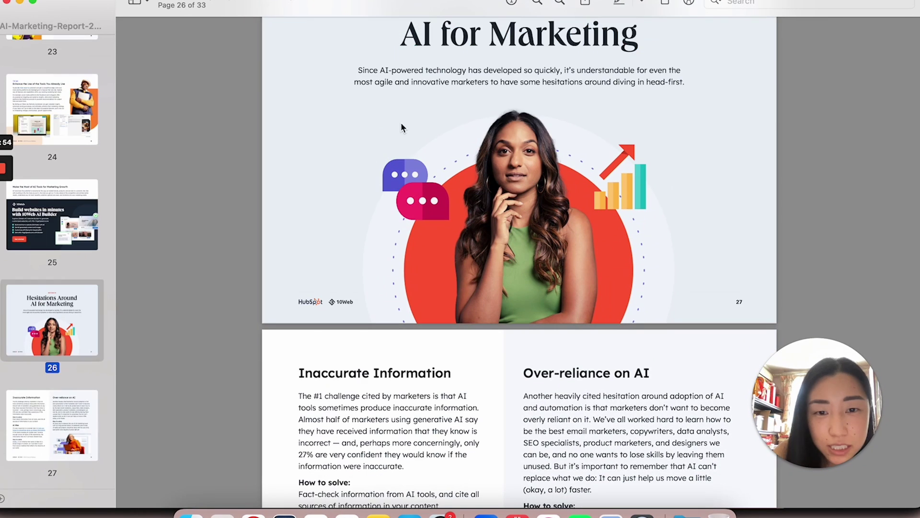
scroll(424, 99, down, 10)
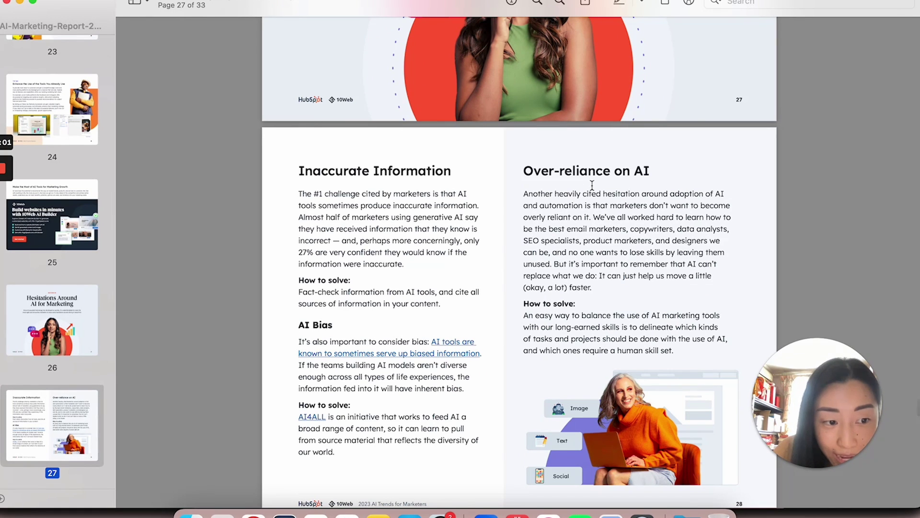
scroll(495, 116, down, 7)
drag(536, 161, 679, 204)
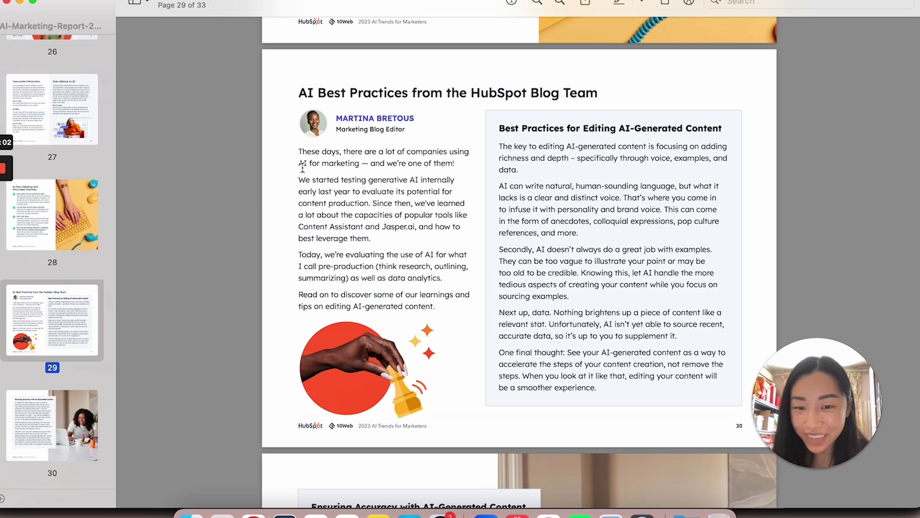
Read the HubSpot blog team's AI best practices, highlight the pre-production paragraph, review the accuracy page and return to the report's cover.
scroll(302, 166, down, 5)
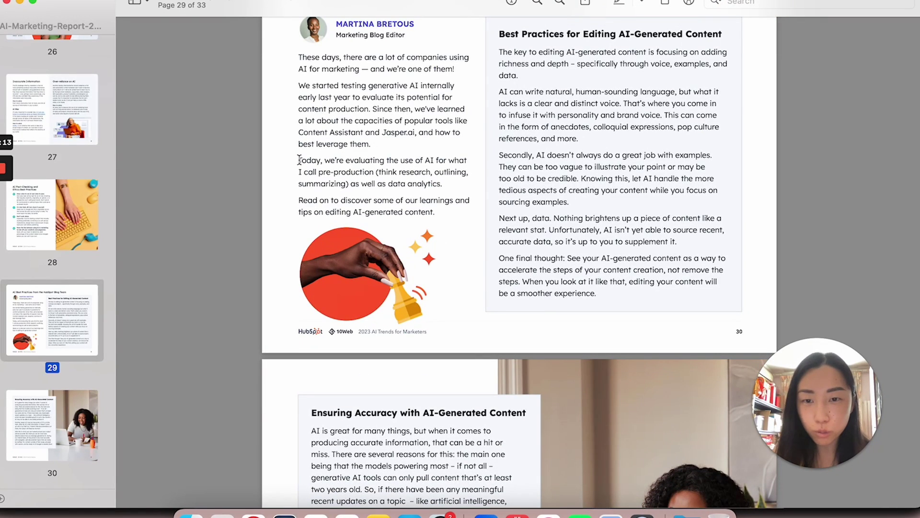
drag(299, 159, 386, 205)
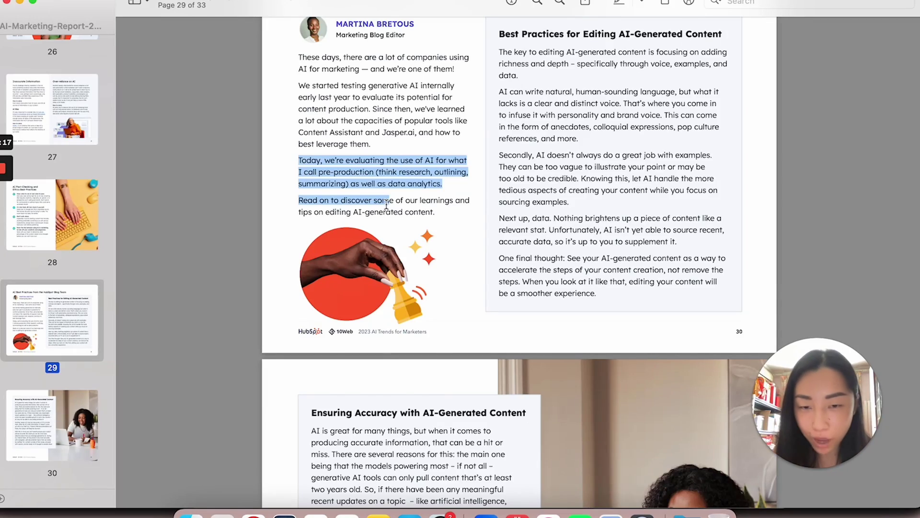
scroll(386, 205, down, 15)
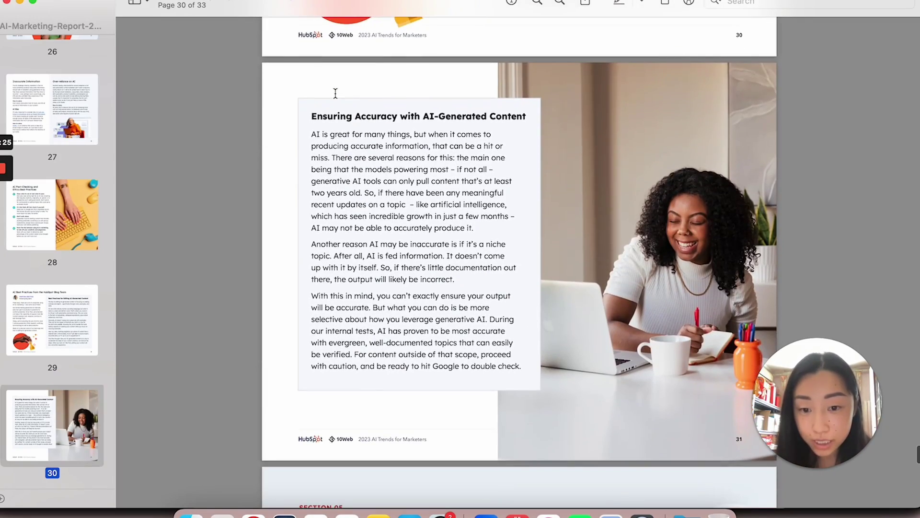
scroll(336, 93, up, 20)
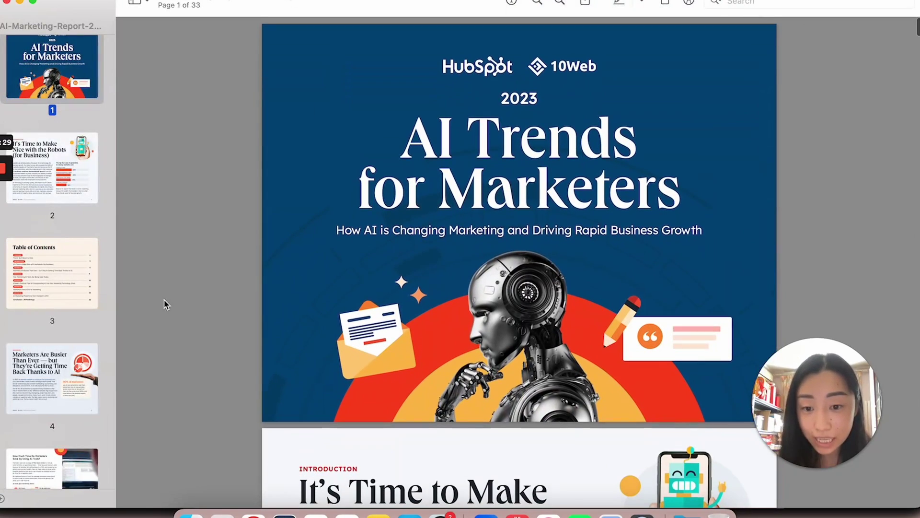
scroll(590, 158, down, 5)
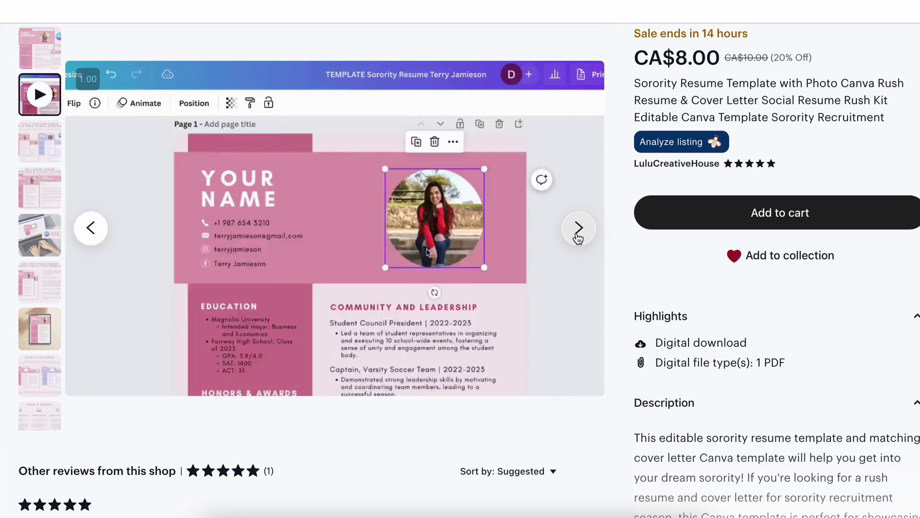
Switch to the Etsy sorority resume template listing and flip through its photos.
click(578, 233)
click(577, 233)
click(577, 233)
click(577, 232)
click(577, 233)
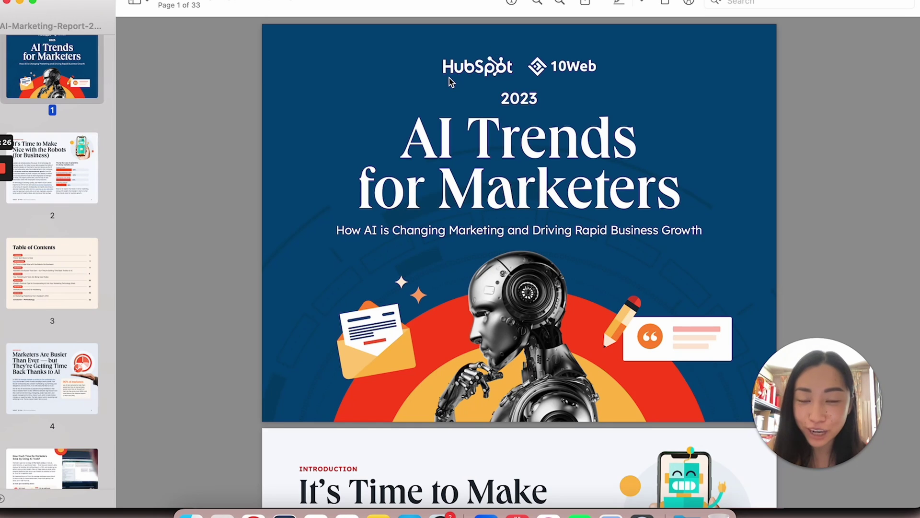
Look over the cover and introduction page of the AI Trends for Marketers report again.
scroll(451, 83, down, 10)
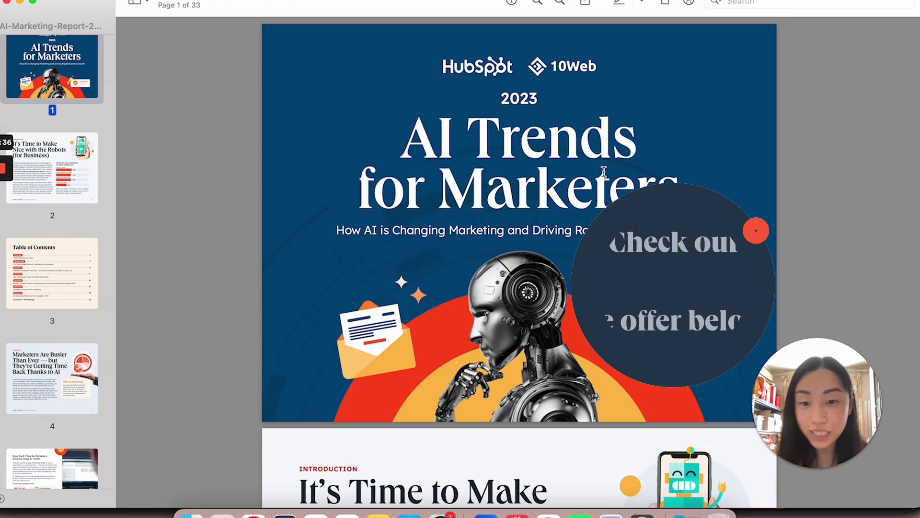
scroll(603, 171, down, 8)
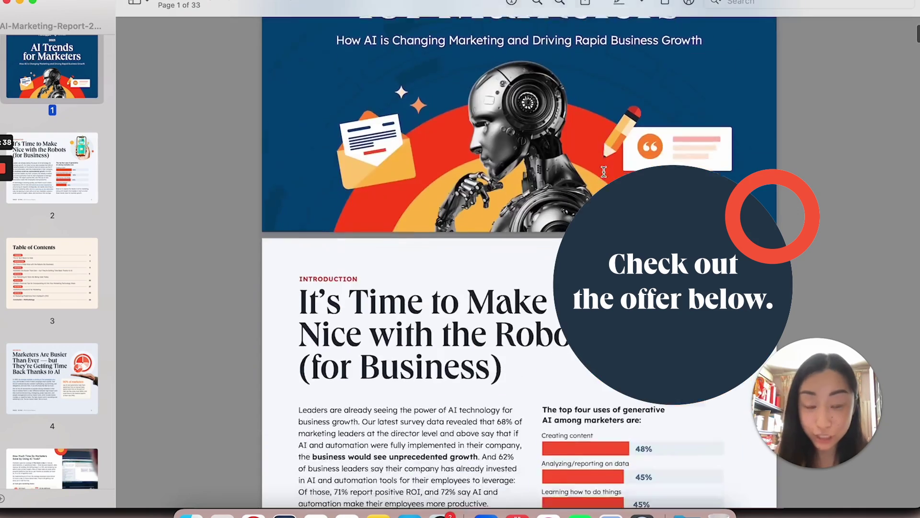
scroll(604, 171, up, 8)
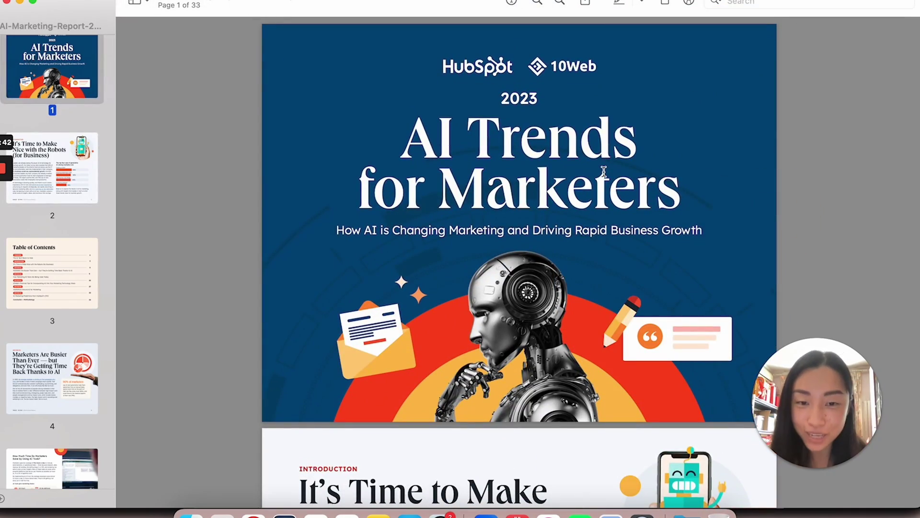
scroll(604, 172, down, 10)
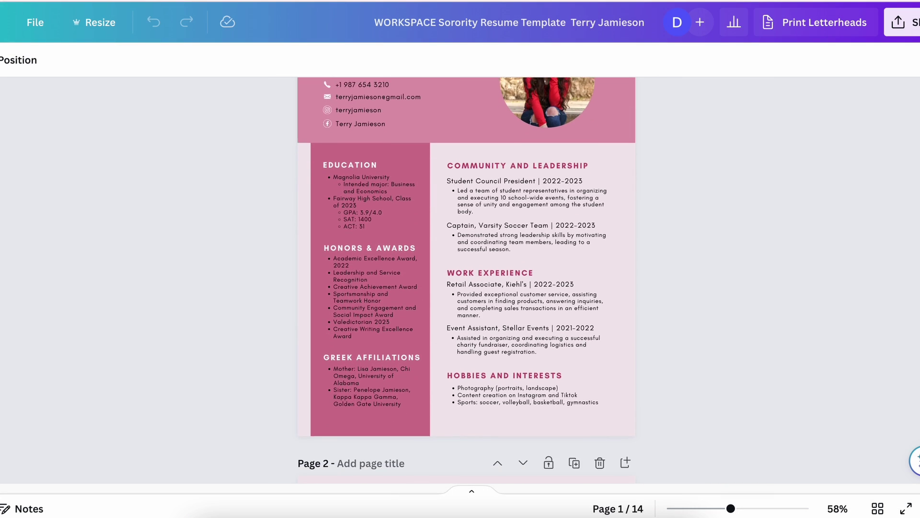
View the pink sorority resume in Canva and play the tutorial 1.mov recording, pausing on the resume page.
scroll(466, 280, down, 5)
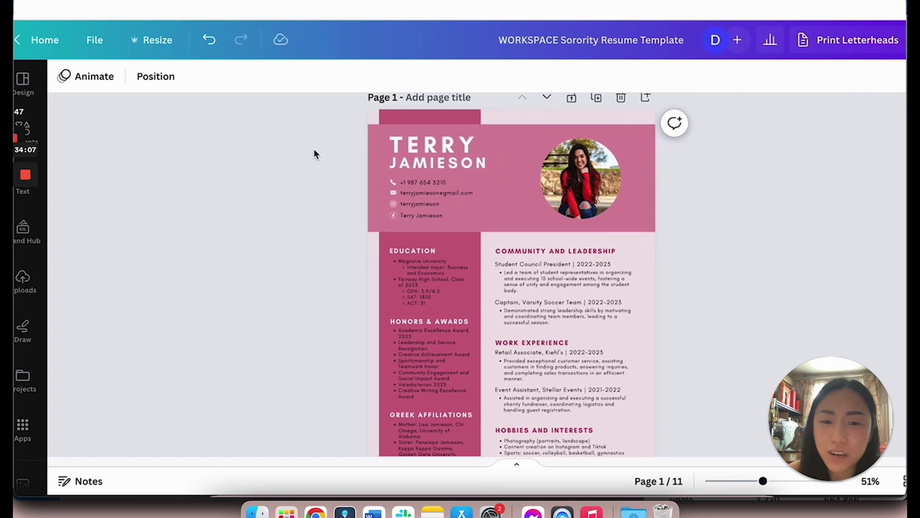
mouse_move(421, 252)
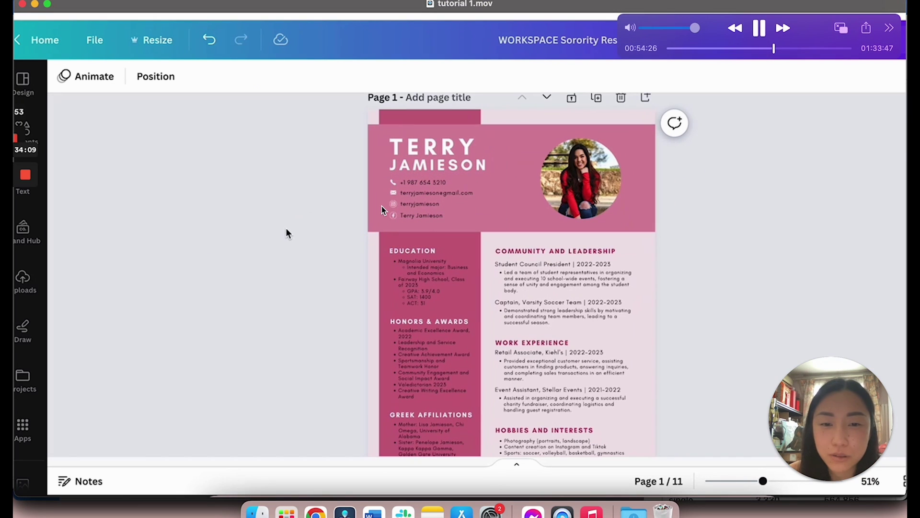
key(space)
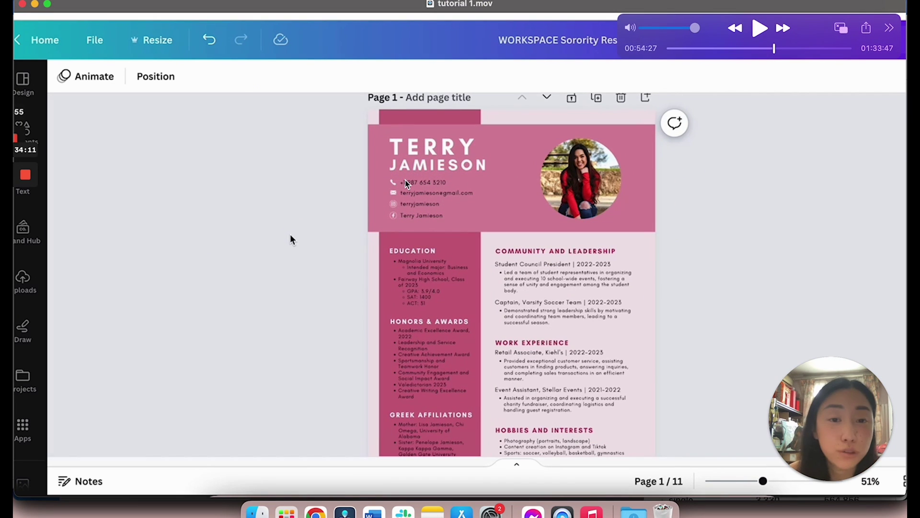
key(space)
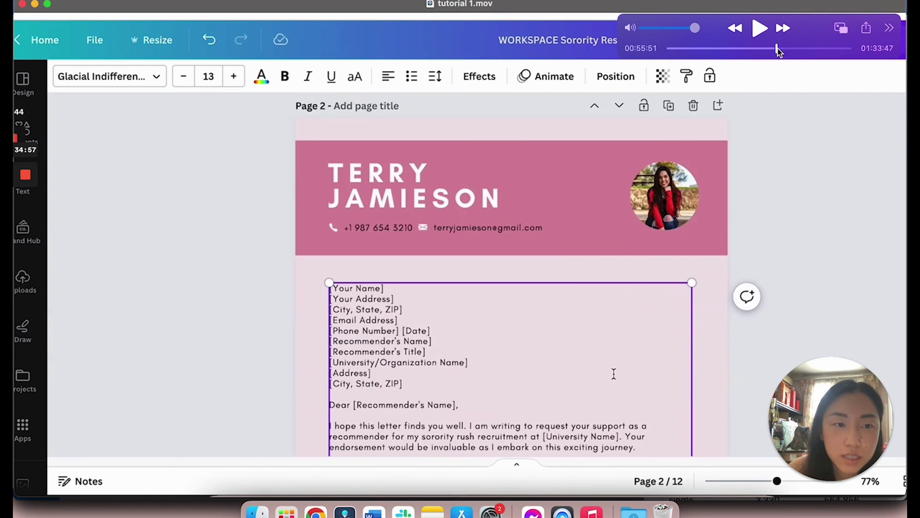
Skip ahead in the tutorial 1.mov recording and play the part where the recommendation request letter on page 2 is edited.
click(779, 48)
drag(779, 48, 778, 49)
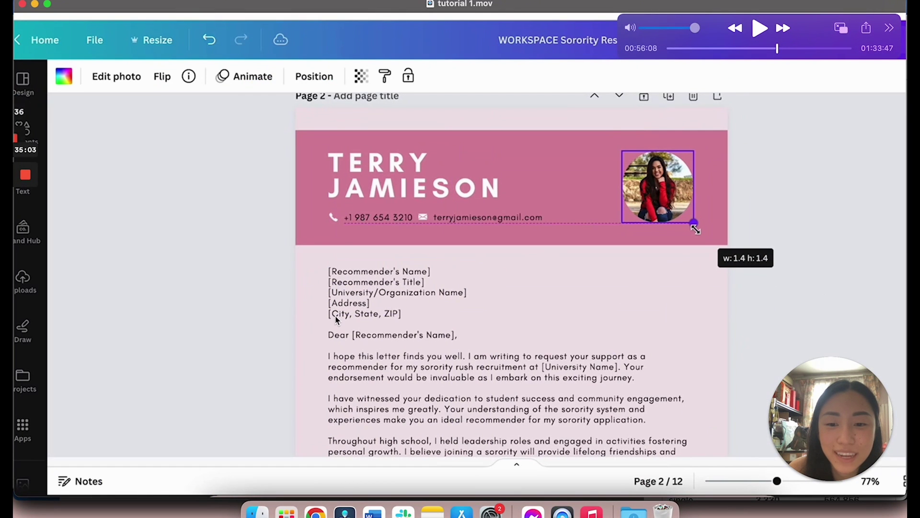
click(760, 29)
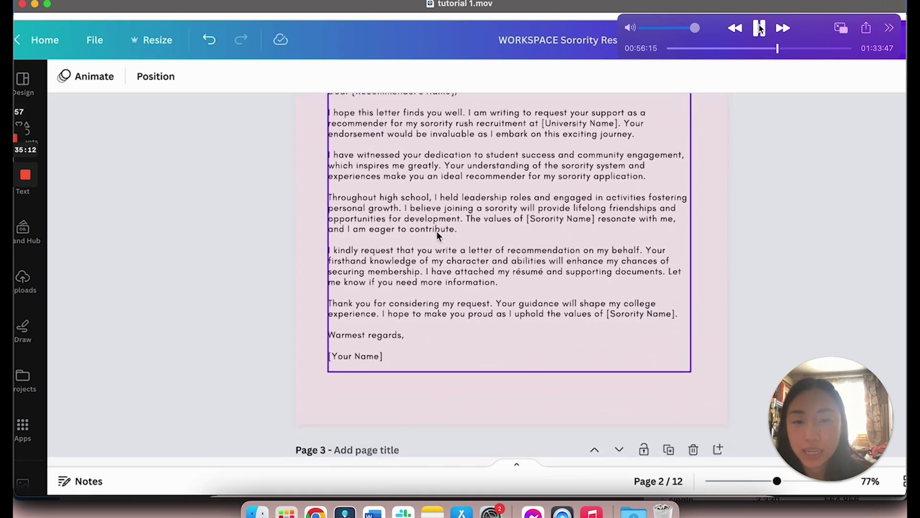
click(785, 48)
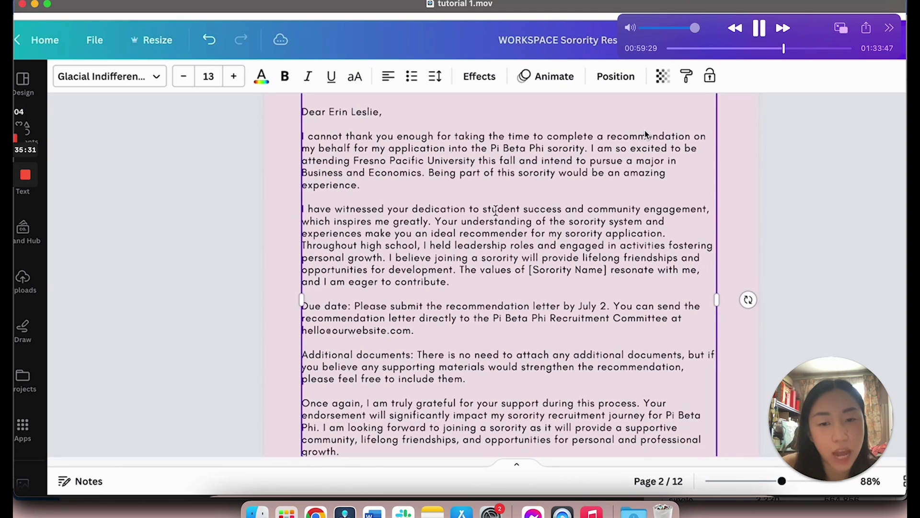
Pause and resume the tutorial 1.mov recording around the letter's sorority name placeholder, and fast-forward through the remaining letter edits.
key(space)
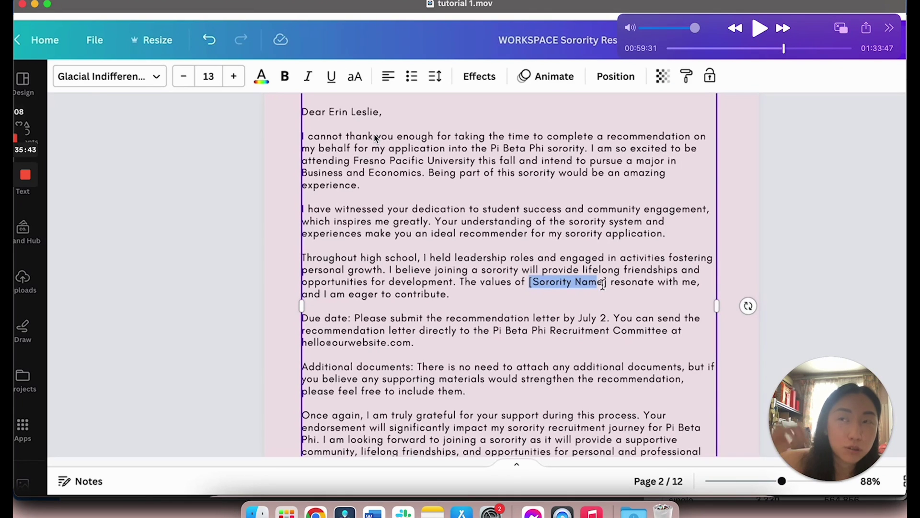
key(space)
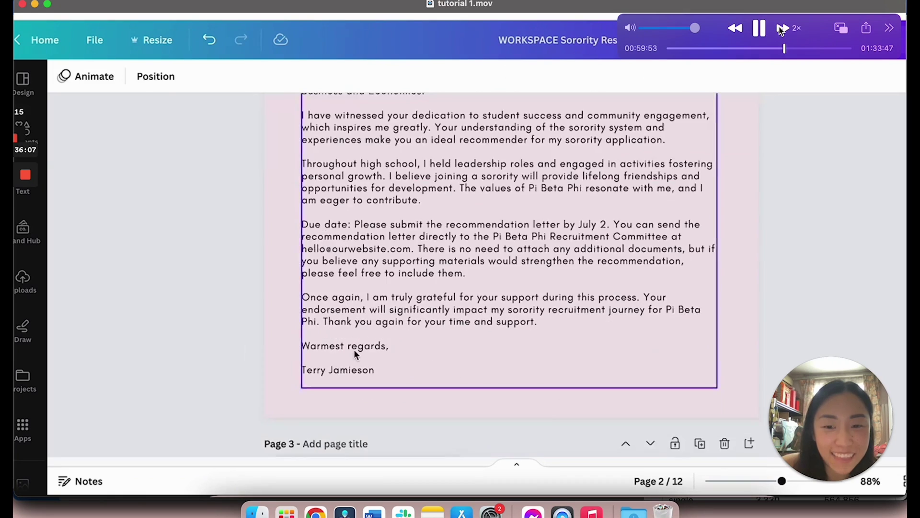
click(780, 30)
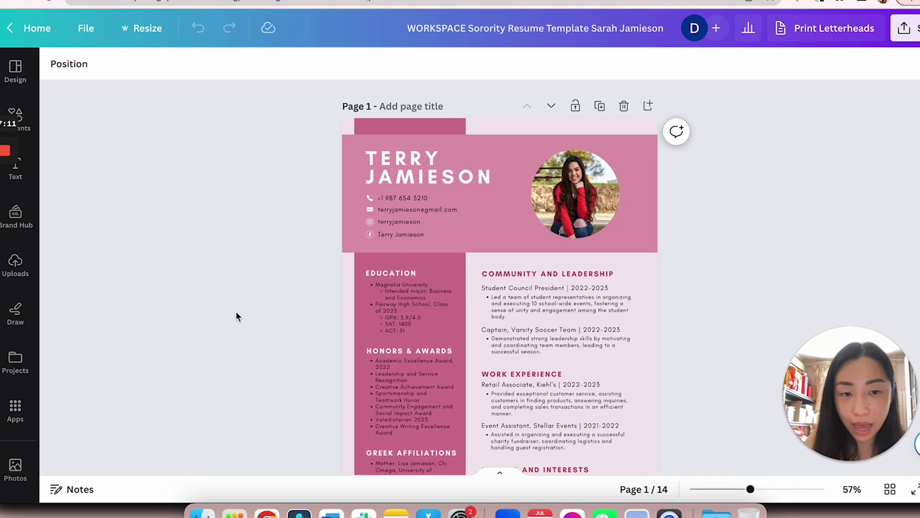
Toggle the rulers and guides on and off twice over page 1 of the resume design.
scroll(236, 316, down, 3)
scroll(236, 316, up, 3)
key(shift+r)
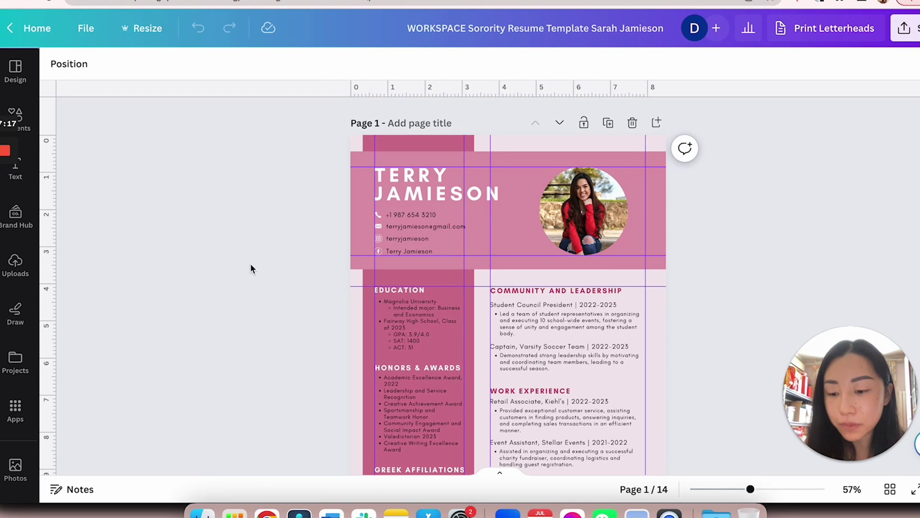
key(shift+r)
key(shift+r)
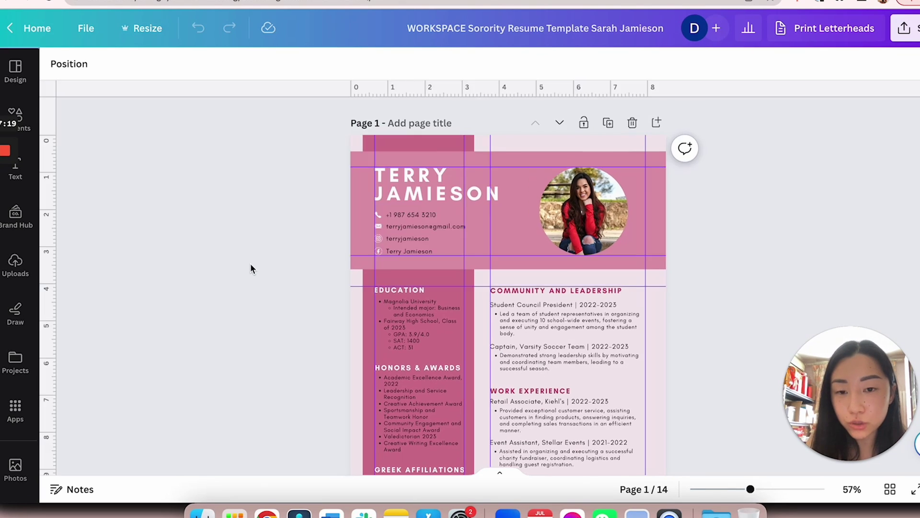
key(shift+r)
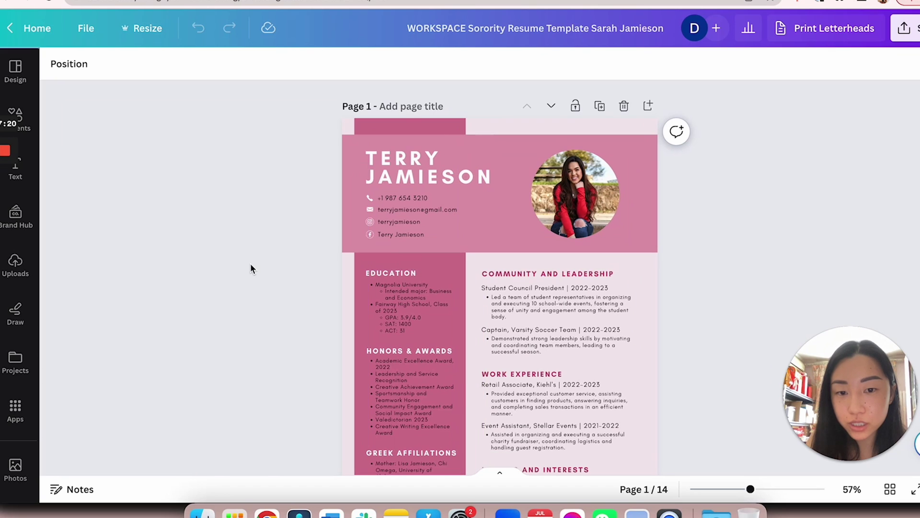
Show the rulers and guides on the resume through the design's view settings.
click(86, 31)
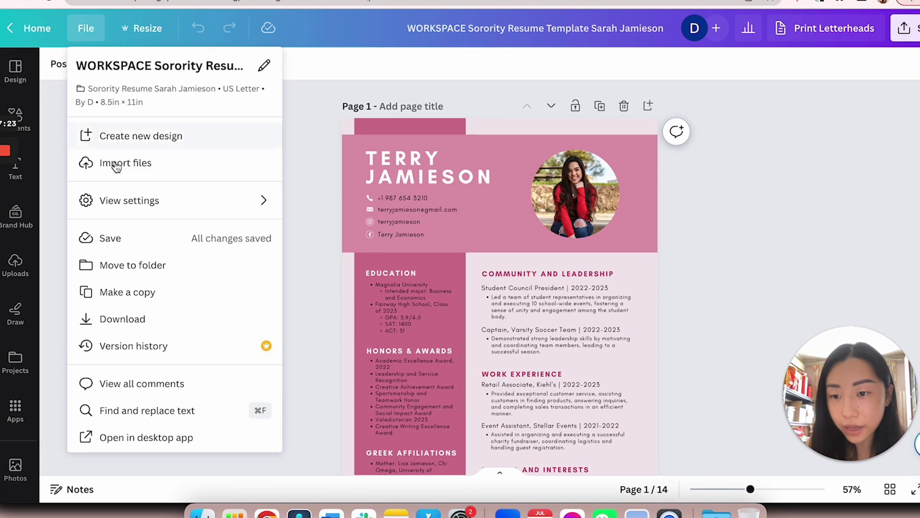
mouse_move(165, 202)
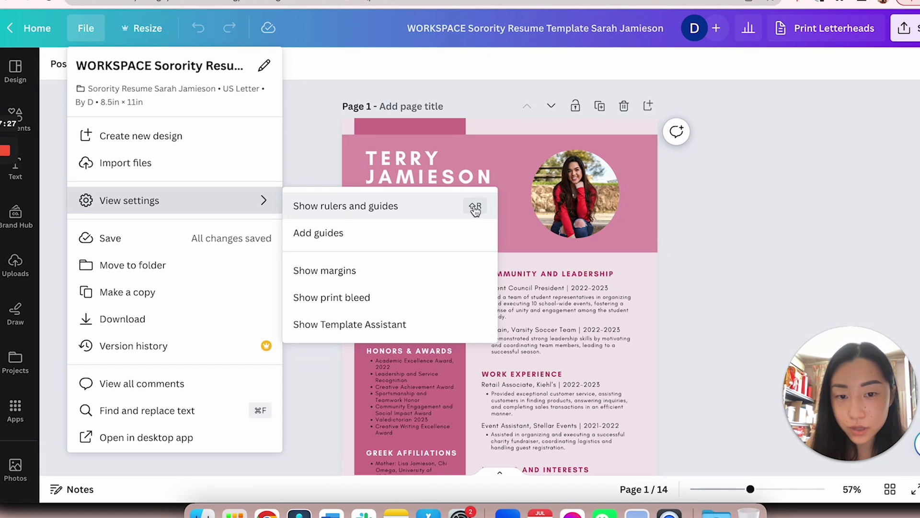
click(417, 210)
Examine how the text and photos on the resume page and the recommendation request letter line up with the guides.
scroll(391, 210, down, 3)
scroll(391, 209, up, 1)
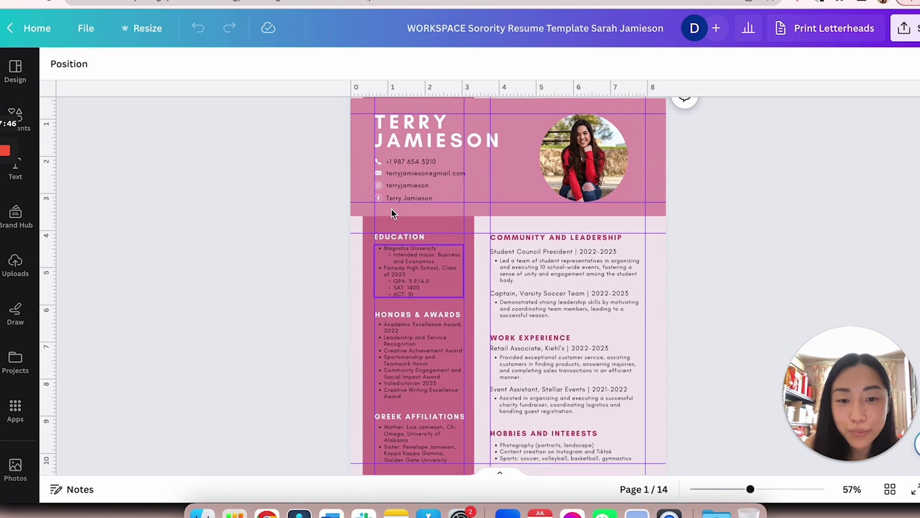
scroll(476, 286, down, 2)
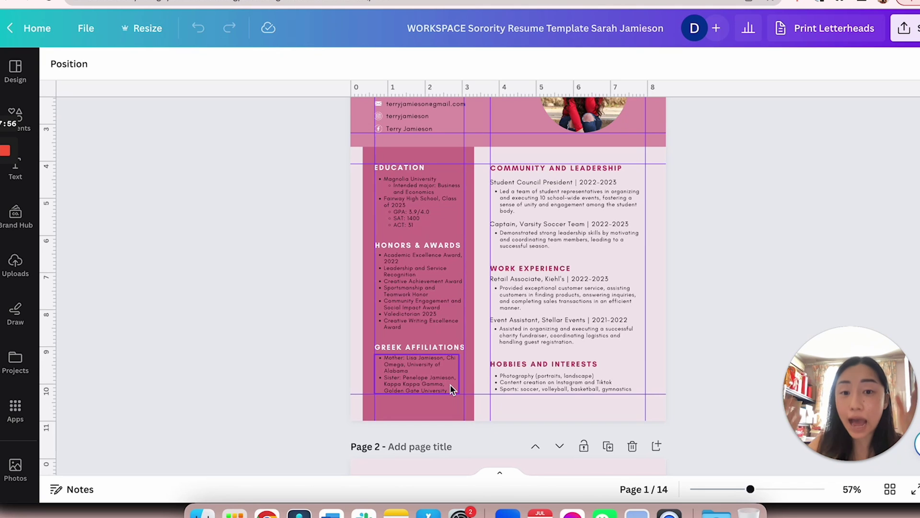
scroll(450, 384, up, 3)
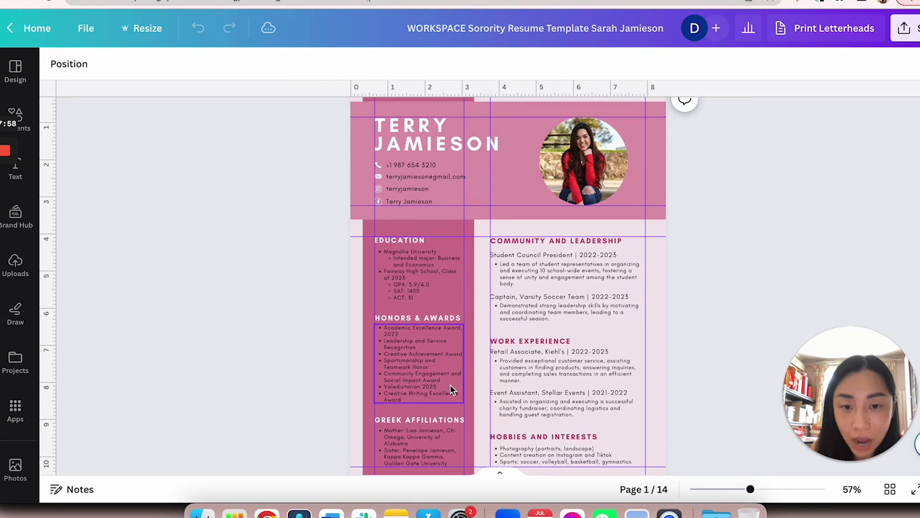
scroll(401, 249, down, 8)
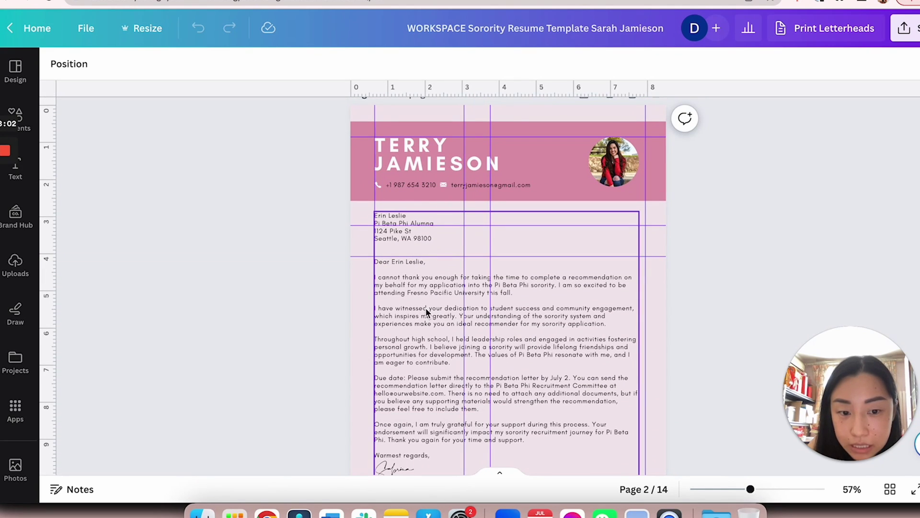
scroll(562, 327, down, 3)
scroll(559, 328, up, 10)
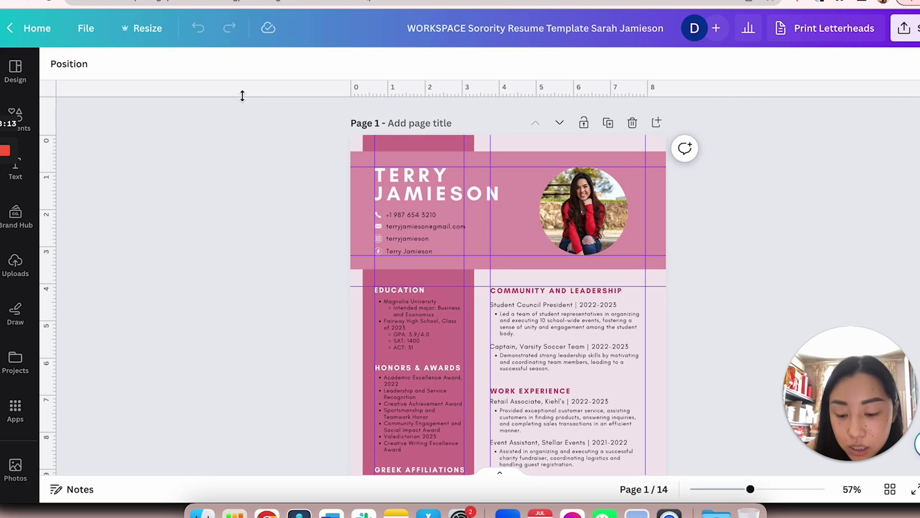
Place trial horizontal and vertical guides over page 1's header, remove each again, and hide the rulers and guides.
drag(243, 96, 261, 219)
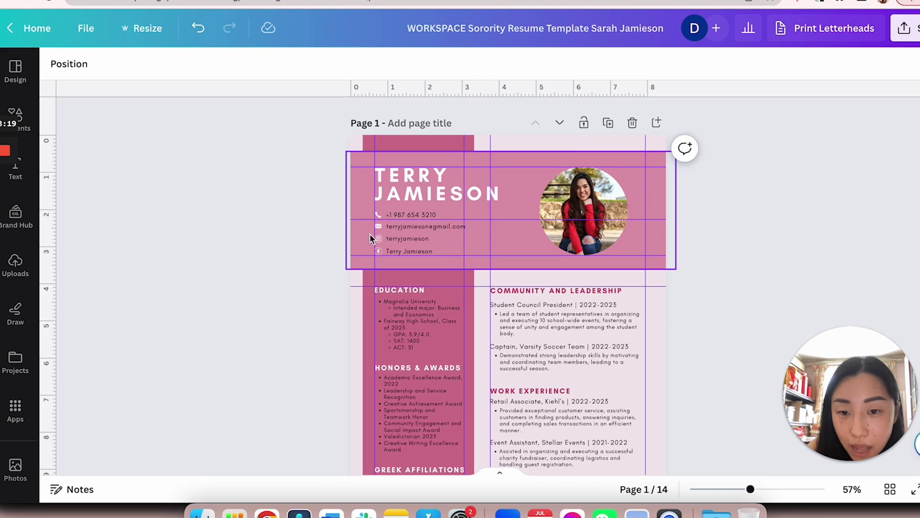
drag(365, 219, 369, 50)
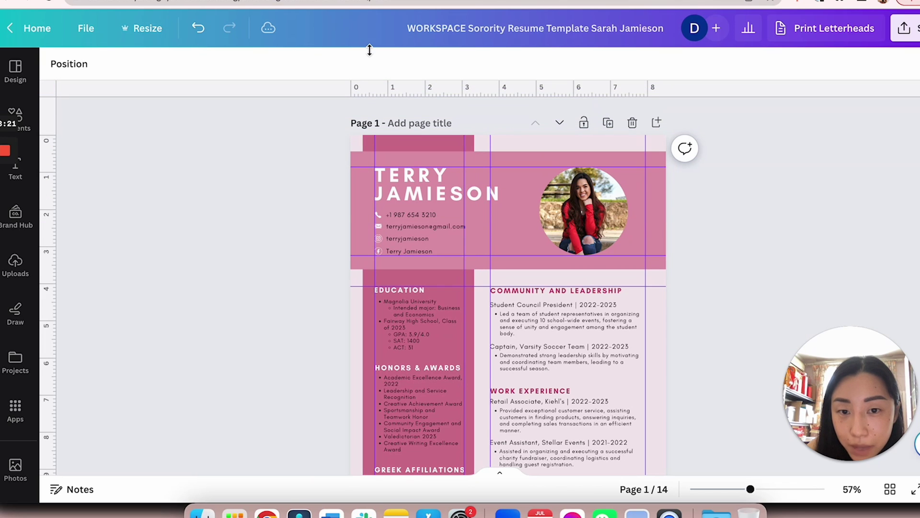
drag(54, 202, 337, 167)
drag(467, 149, 43, 159)
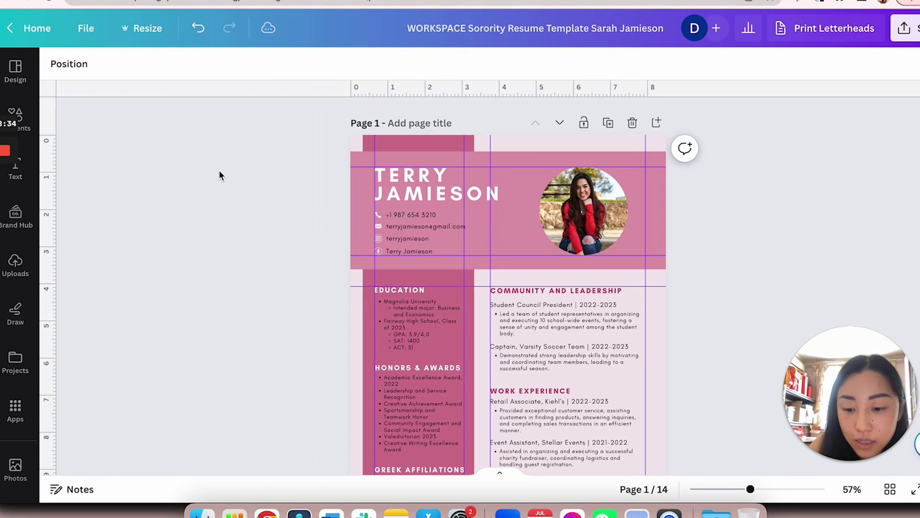
key(shift+r)
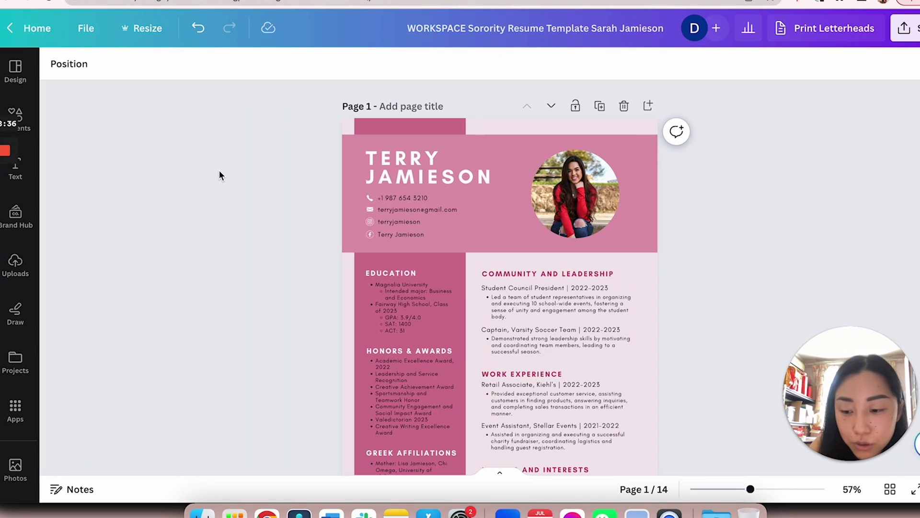
key(shift+r)
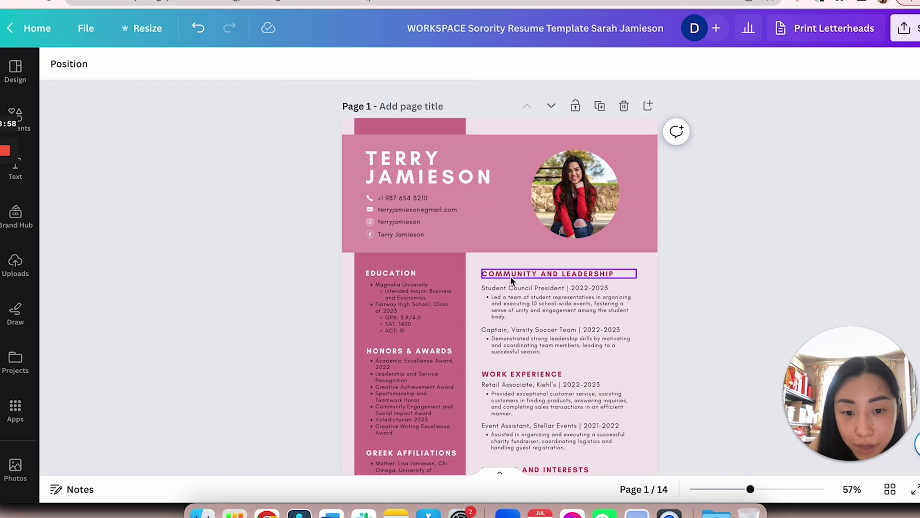
Try copying the large name heading's text style onto the Community and Leadership heading, and undo it.
click(459, 195)
click(452, 170)
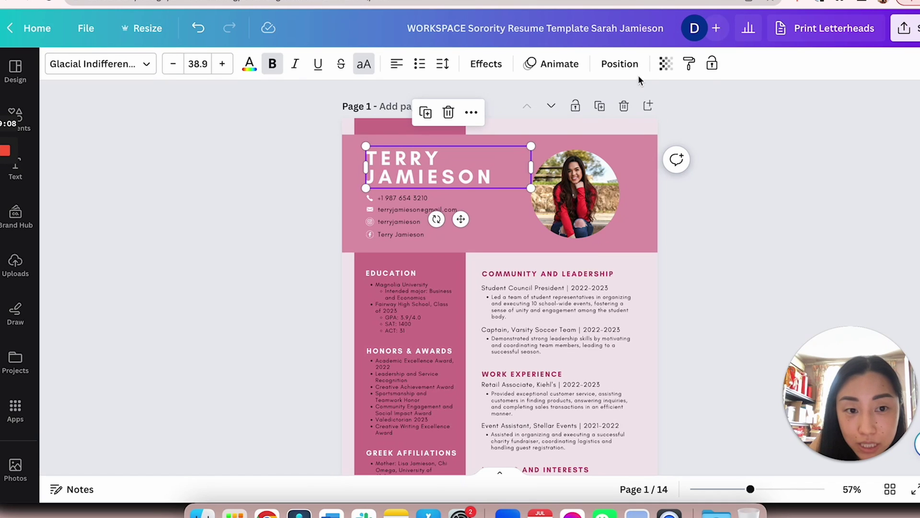
click(690, 67)
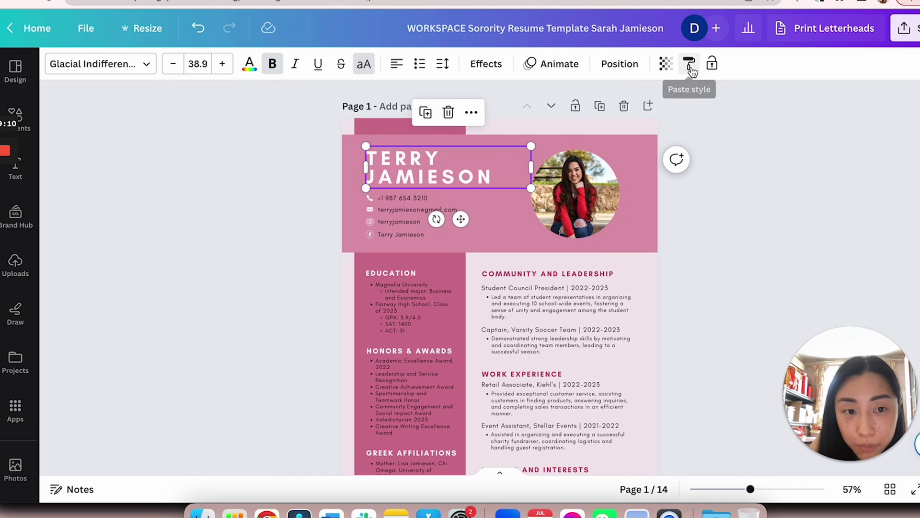
click(531, 275)
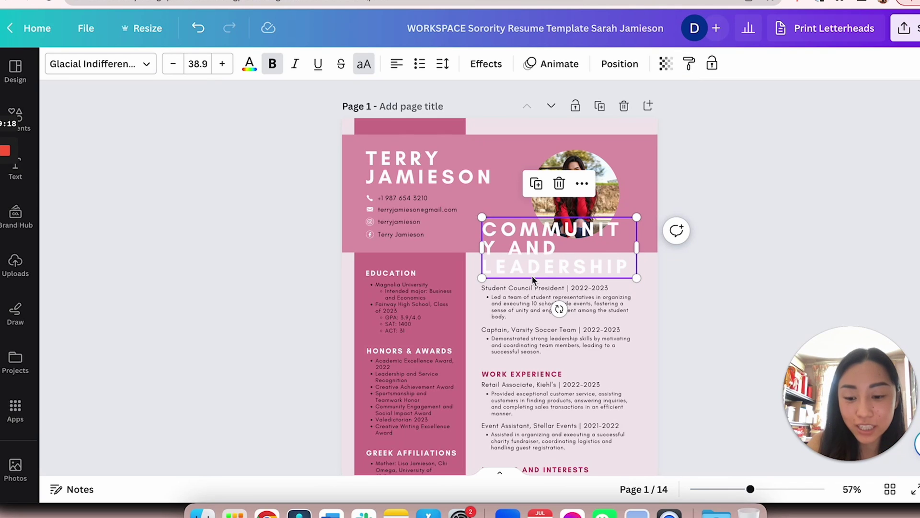
key(super+z)
Repeat the style copy from the name heading to the Community and Leadership heading, and undo it again.
click(435, 162)
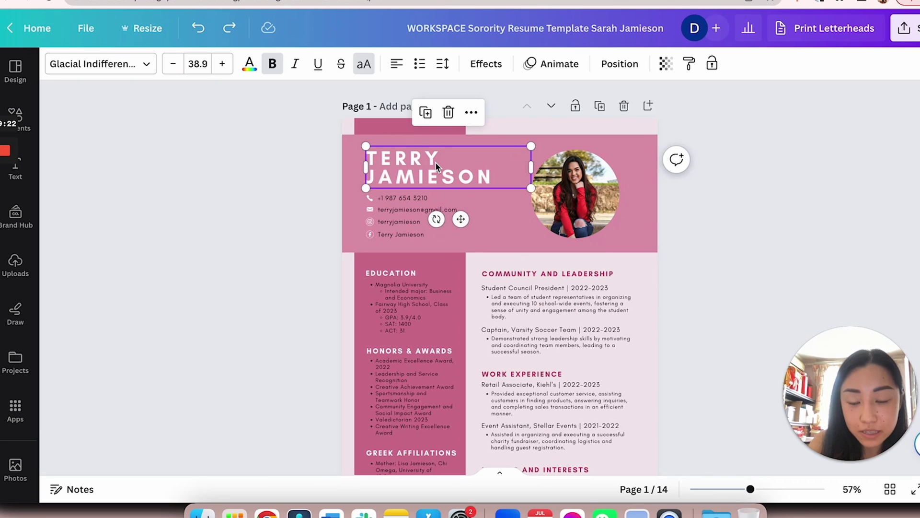
key(alt)
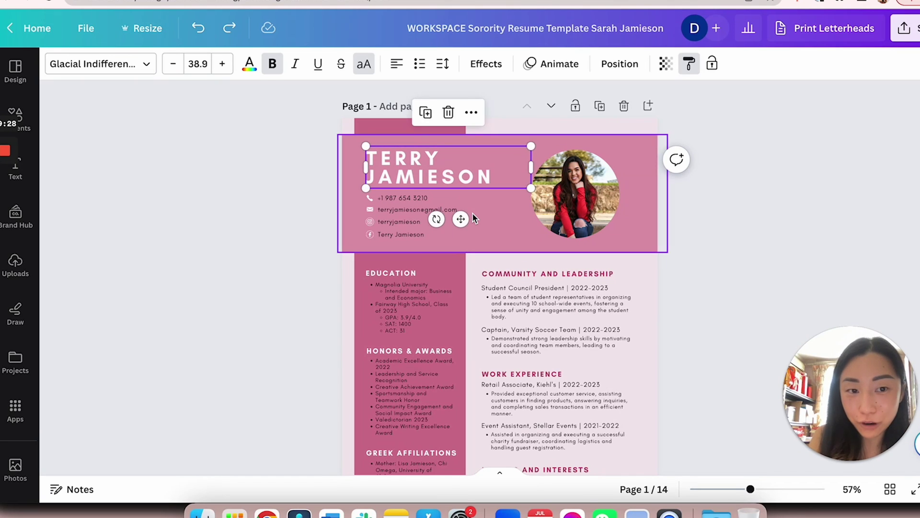
click(525, 275)
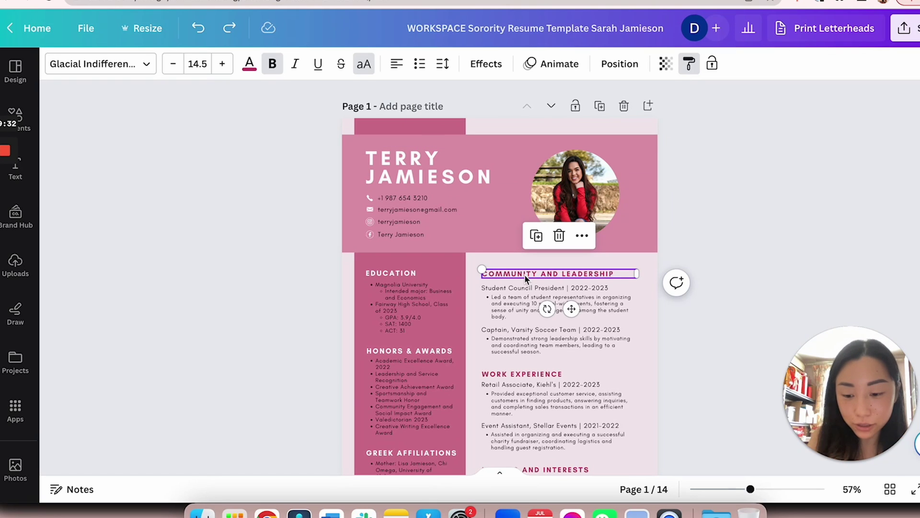
click(525, 274)
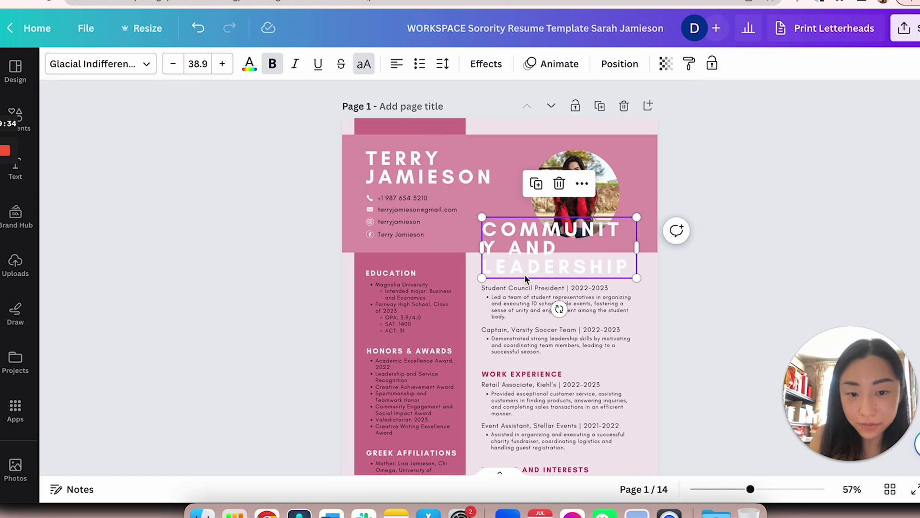
key(super+z)
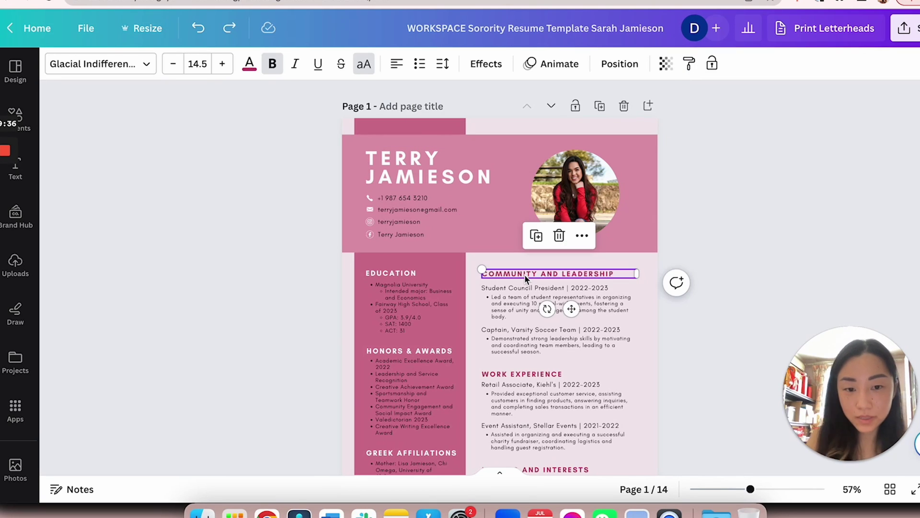
scroll(525, 274, down, 3)
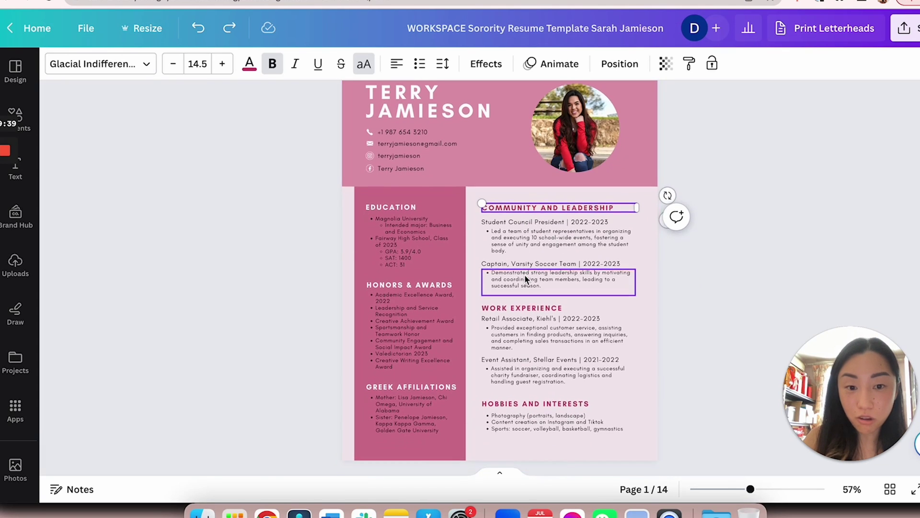
scroll(524, 274, up, 3)
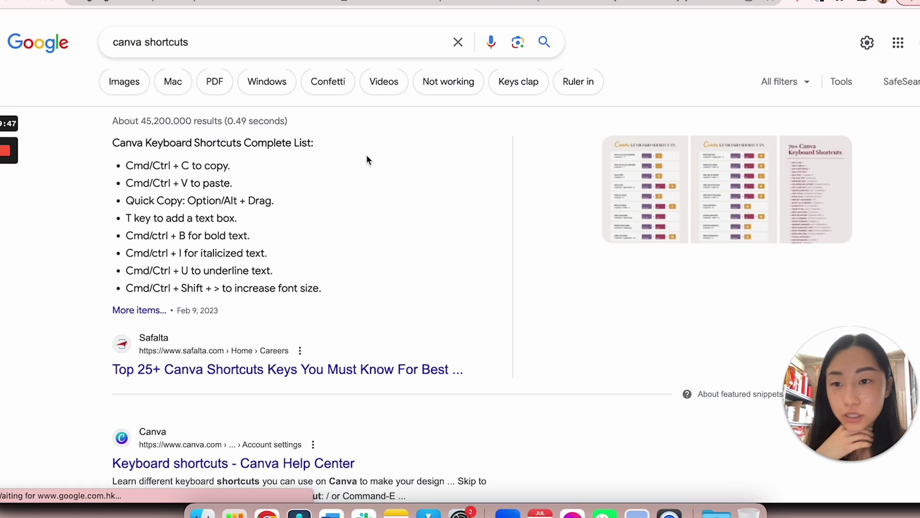
Open the Canva Help Center keyboard shortcuts page from the canva shortcuts search results and skim its lists.
scroll(263, 199, down, 2)
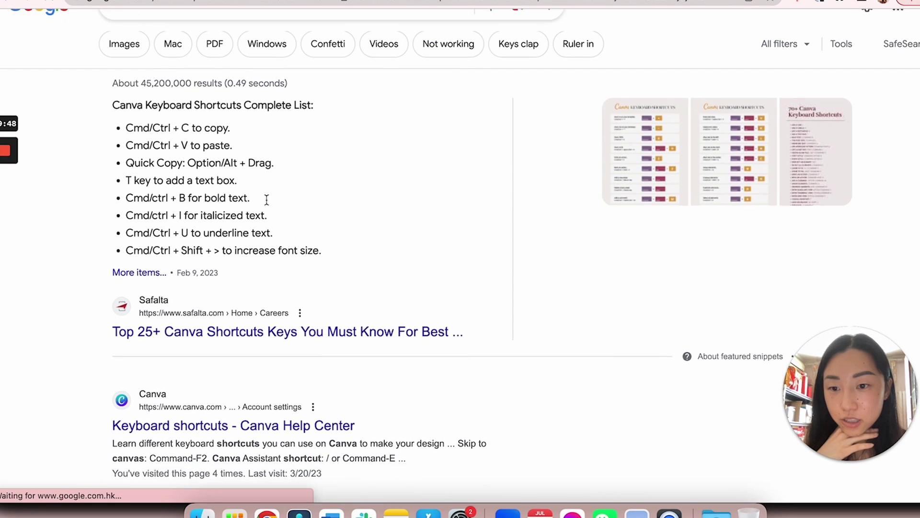
click(263, 342)
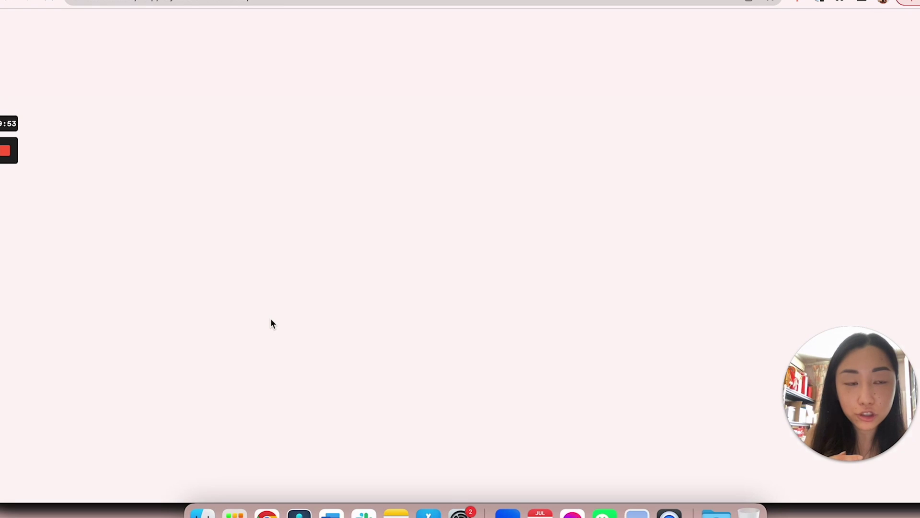
scroll(268, 266, down, 6)
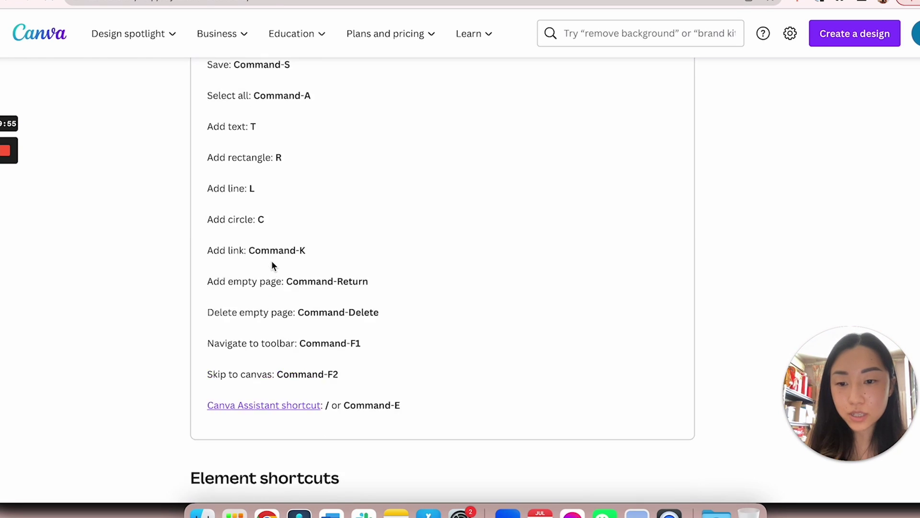
scroll(271, 259, up, 4)
scroll(271, 262, down, 12)
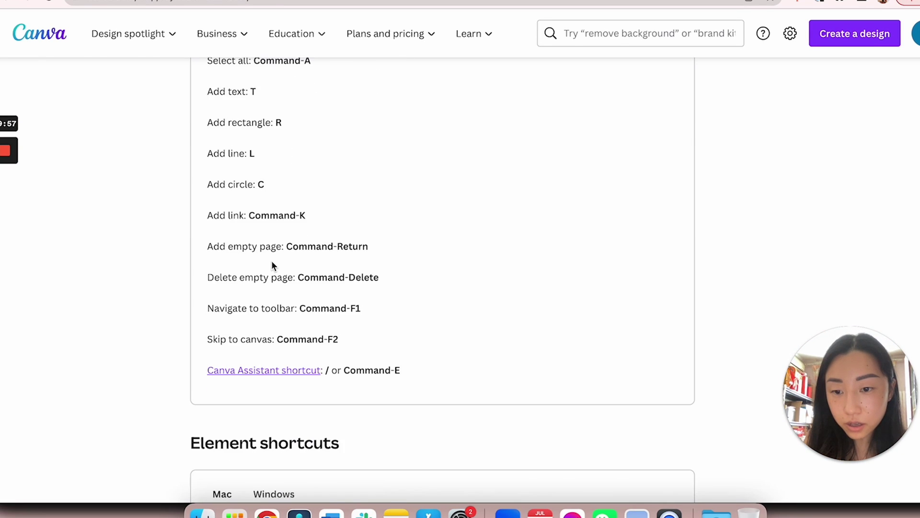
Find "style" on the shortcuts page and highlight the Mac shortcuts for copying and pasting text style.
key(super+f)
text(style)
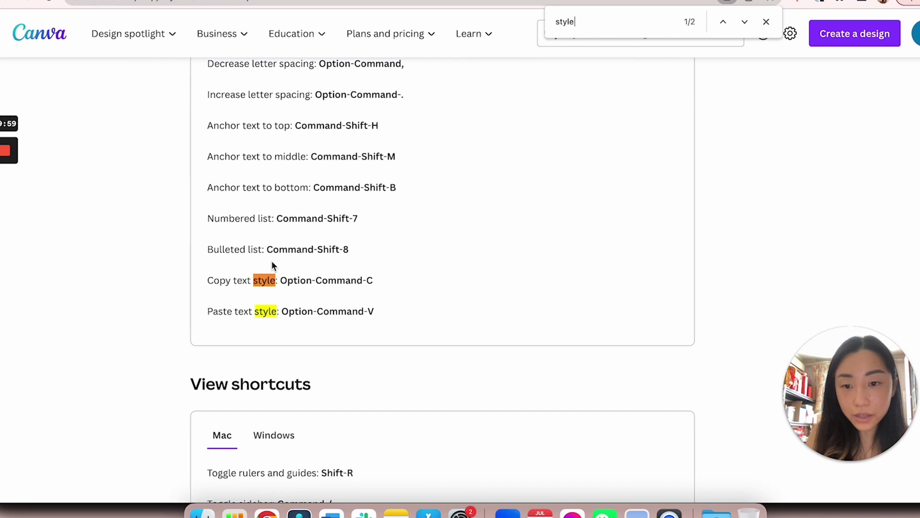
drag(280, 275, 383, 315)
drag(284, 312, 370, 318)
Switch the Edit text shortcuts list to Windows and look up the copy and paste text style entries.
scroll(370, 318, up, 5)
scroll(371, 321, up, 10)
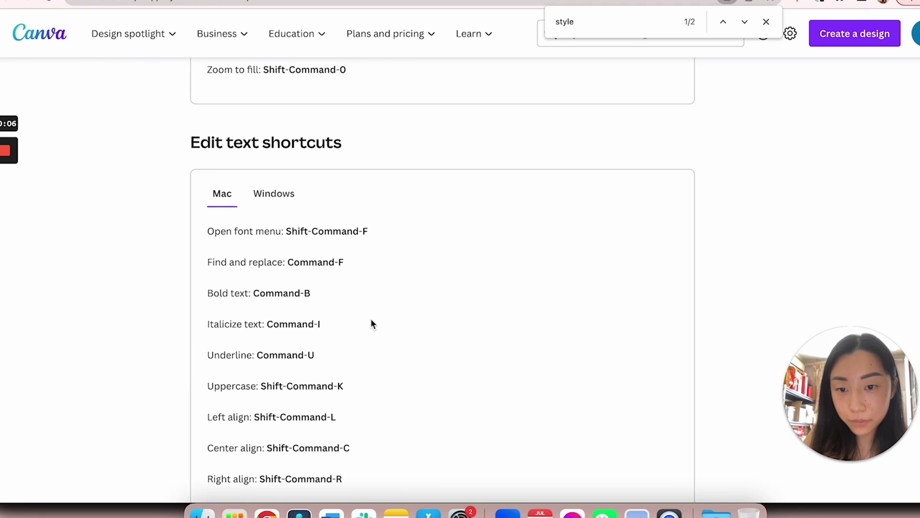
click(280, 203)
scroll(280, 199, down, 10)
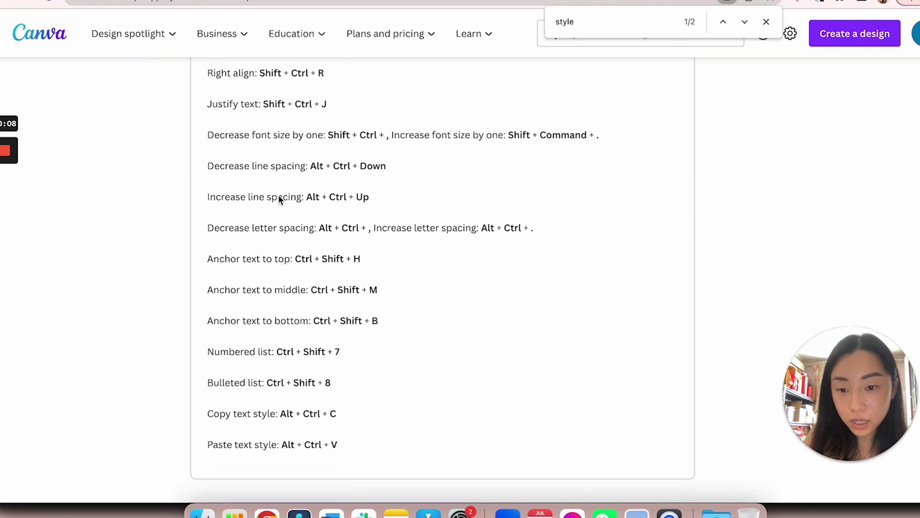
Highlight the Windows shortcuts for copying and pasting text style in the Edit text shortcuts list.
drag(280, 337, 352, 370)
click(351, 374)
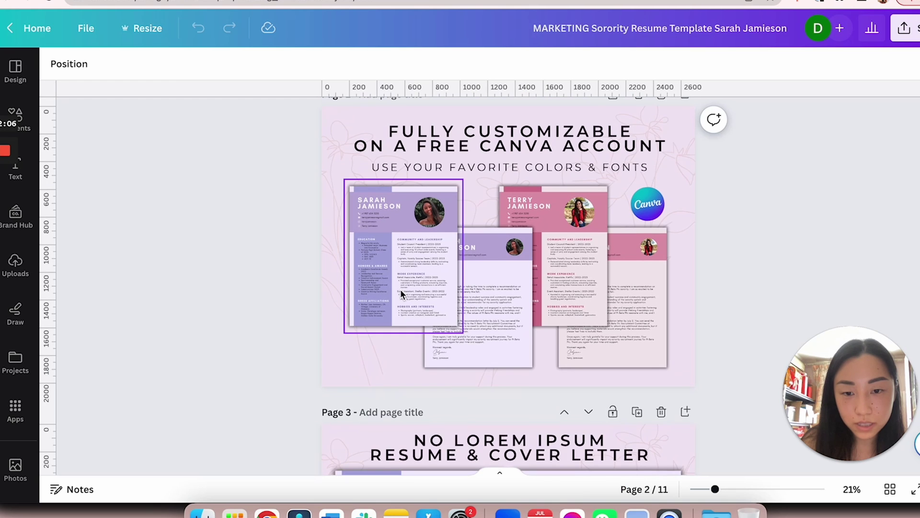
In the MARKETING Sorority Resume Template design, move page 2's purple cover letter forward, in front of the purple resume.
scroll(401, 289, up, 1)
drag(400, 289, 494, 317)
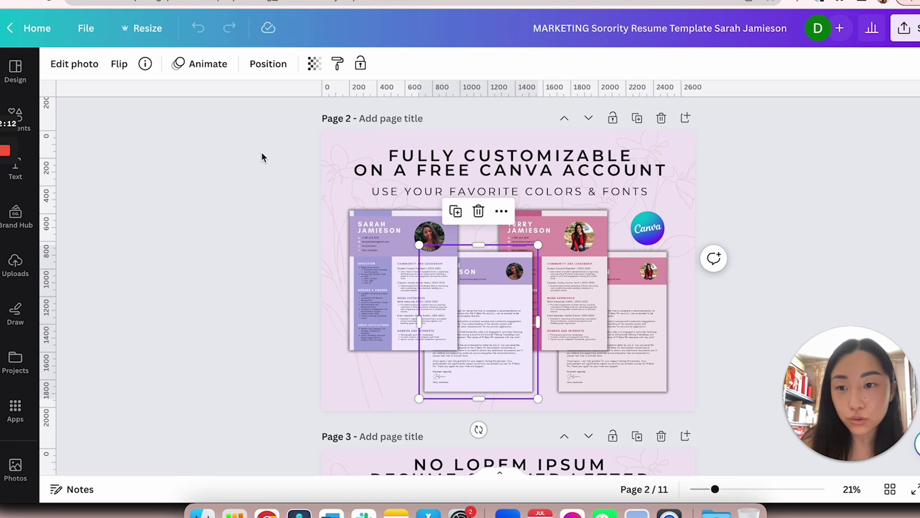
click(269, 64)
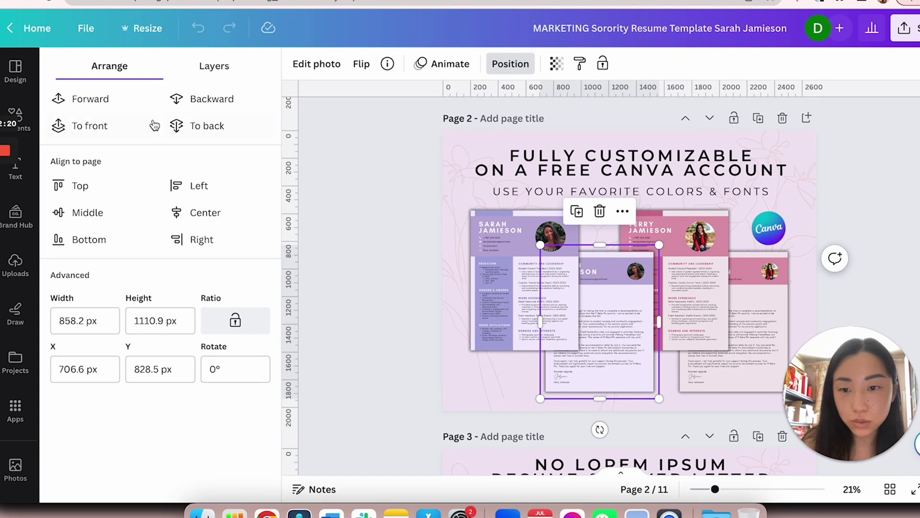
click(92, 102)
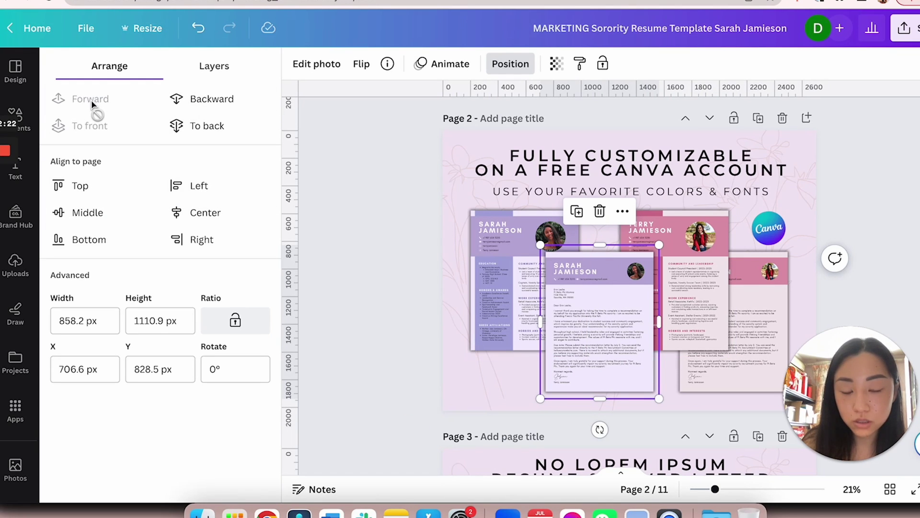
Send the purple cover letter behind every other element on page 2, and bring it back to the front.
click(196, 126)
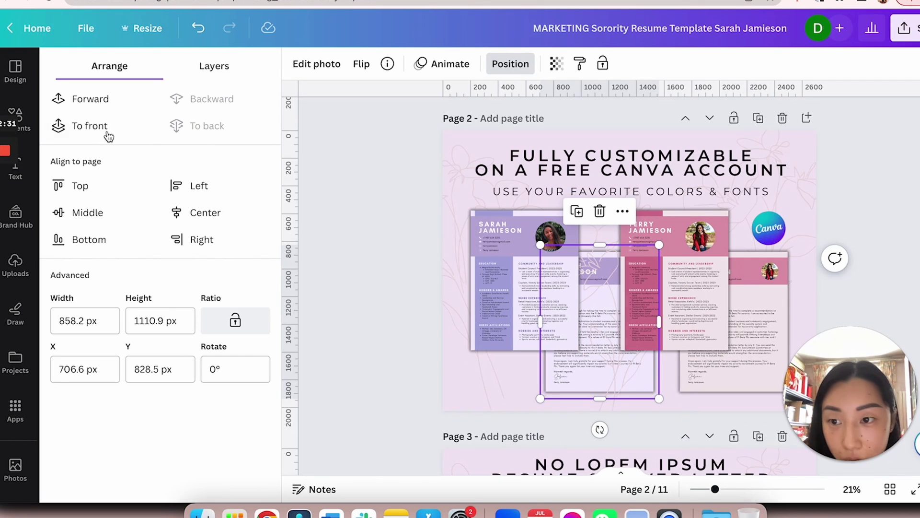
click(94, 127)
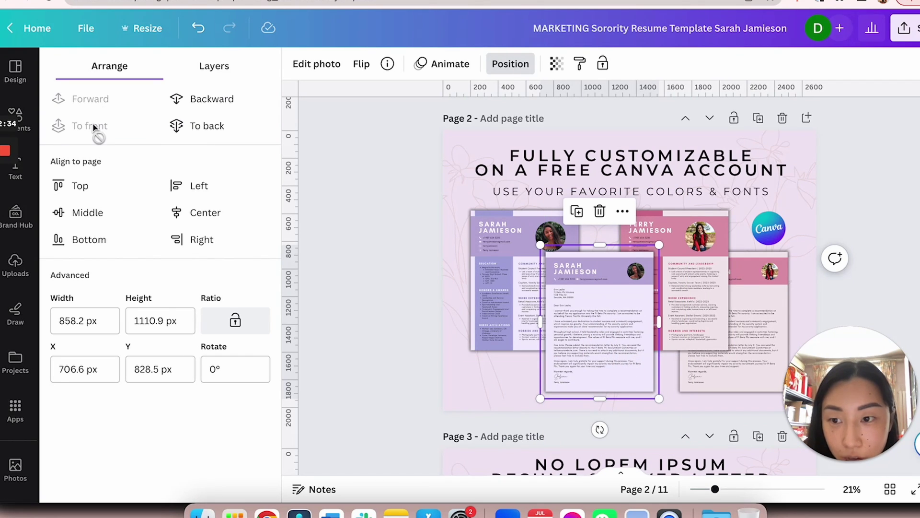
Move the purple cover letter backward one layer at a time to behind the floral graphic, and forward again to the top layer.
click(218, 104)
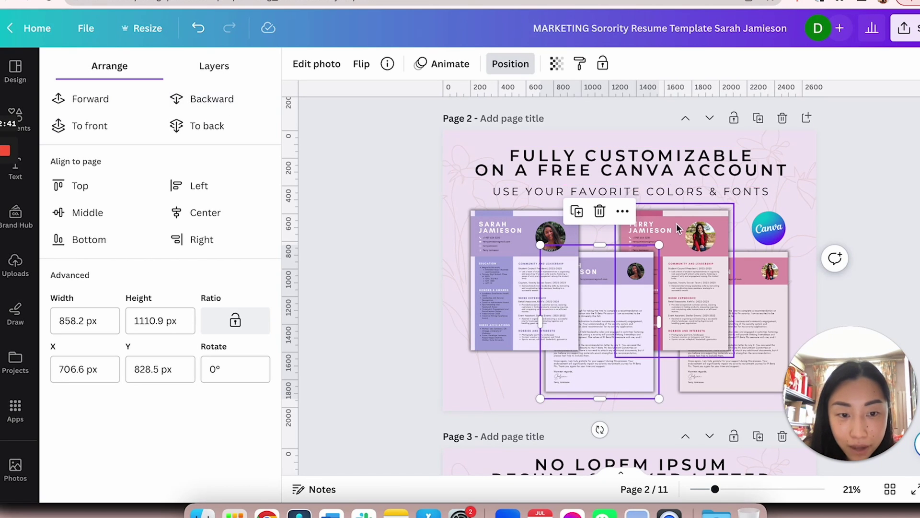
click(209, 104)
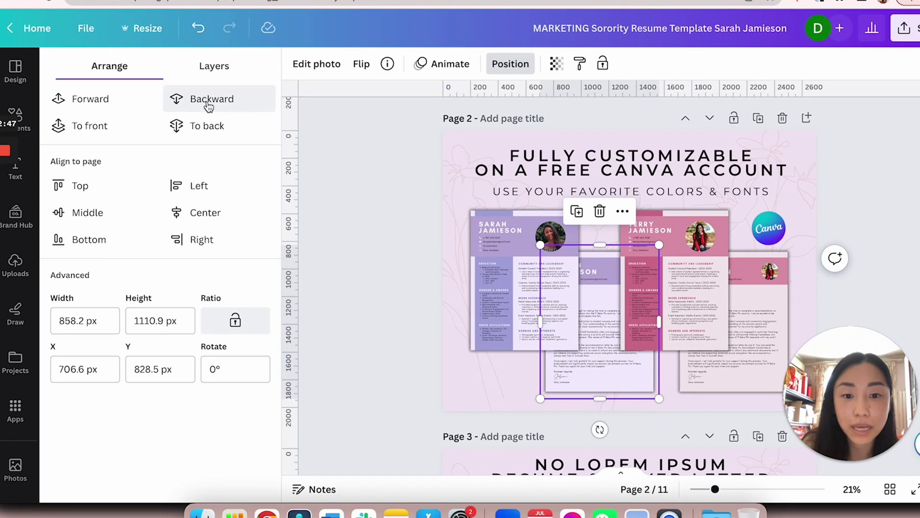
click(208, 105)
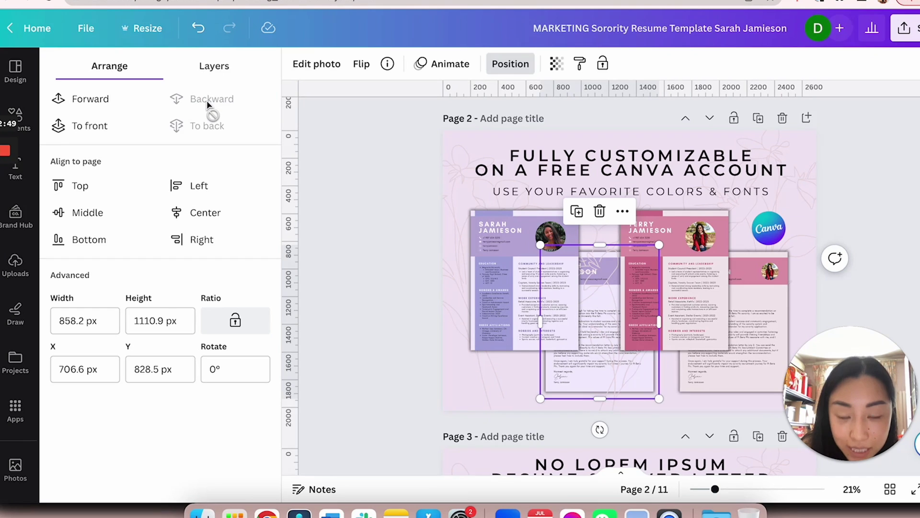
click(89, 106)
click(90, 105)
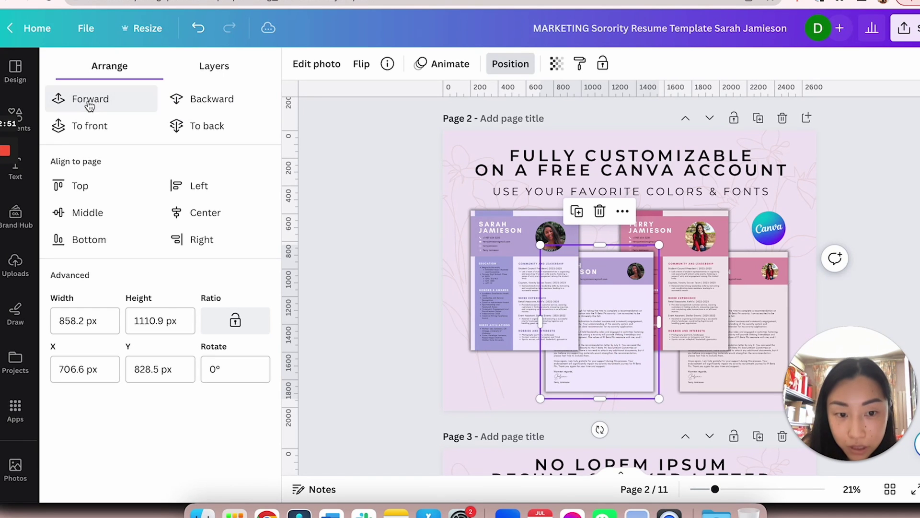
click(89, 105)
click(89, 105)
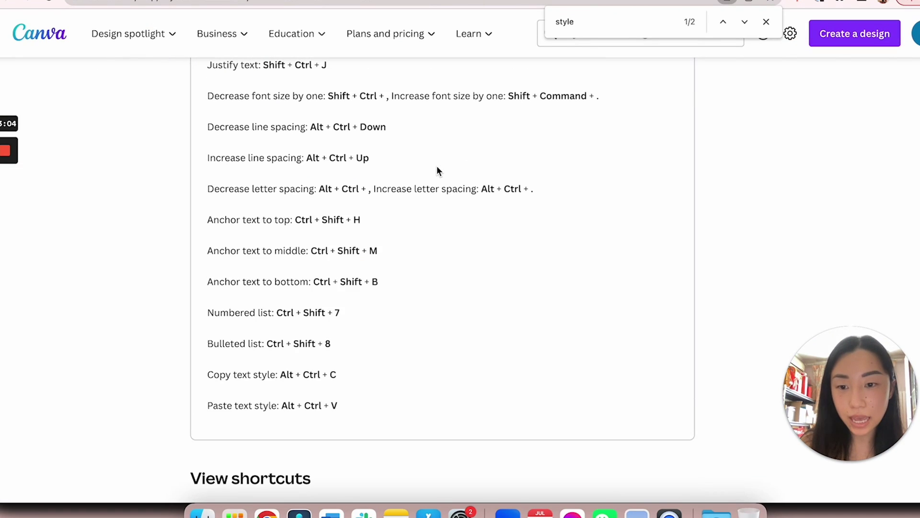
Find the Mac Element shortcuts on the Canva shortcuts page and highlight the entries for arranging elements.
scroll(437, 166, up, 1)
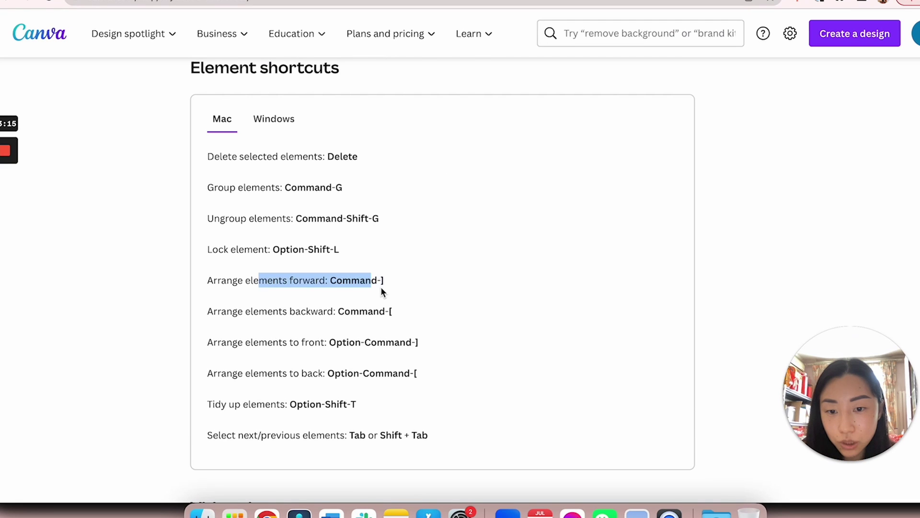
click(388, 291)
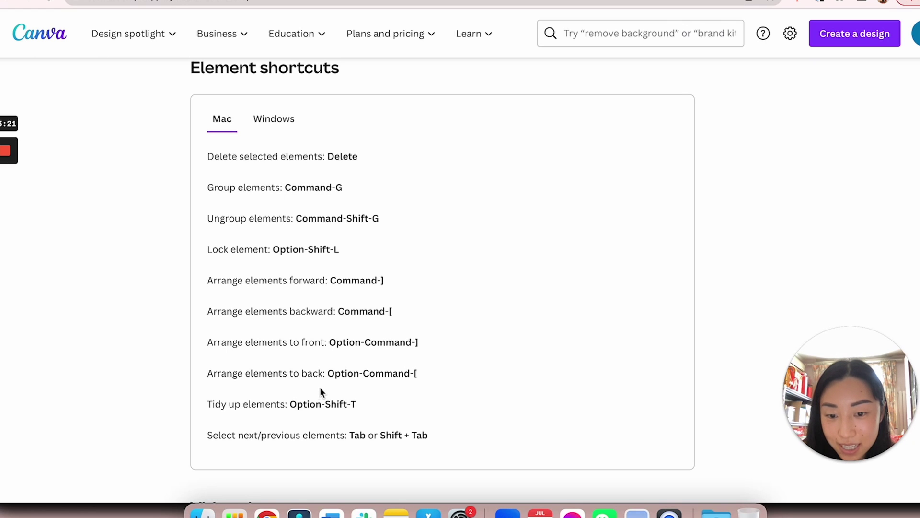
drag(420, 375, 208, 307)
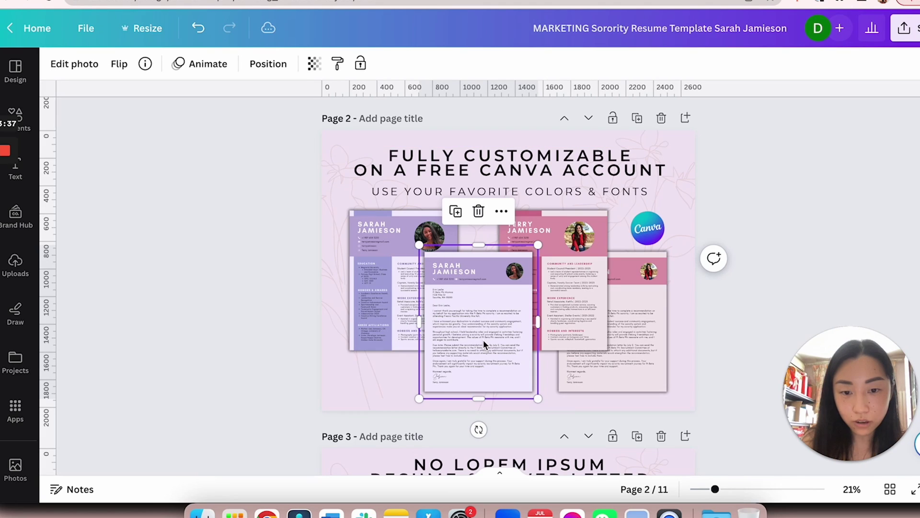
Return to the marketing design and use the arrange shortcuts to send the purple cover letter to the back and front.
key(alt+super+bracketleft)
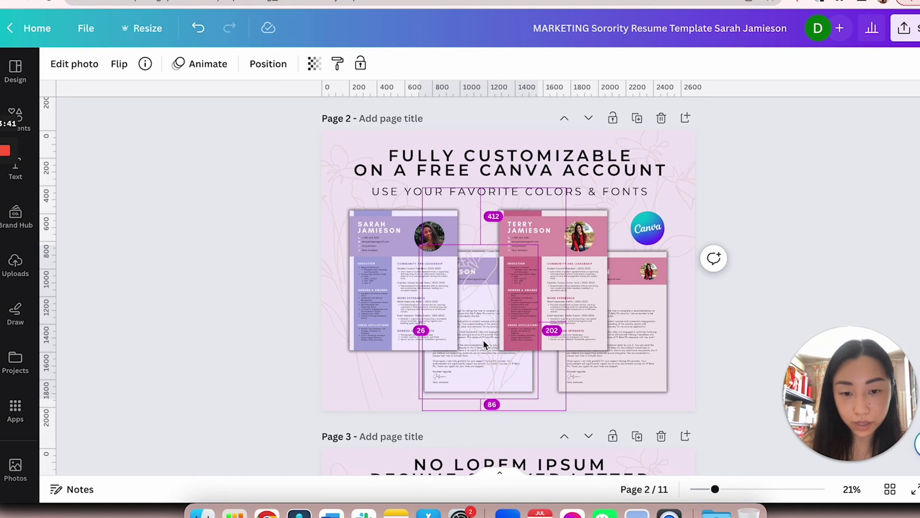
key(alt+super+bracketright)
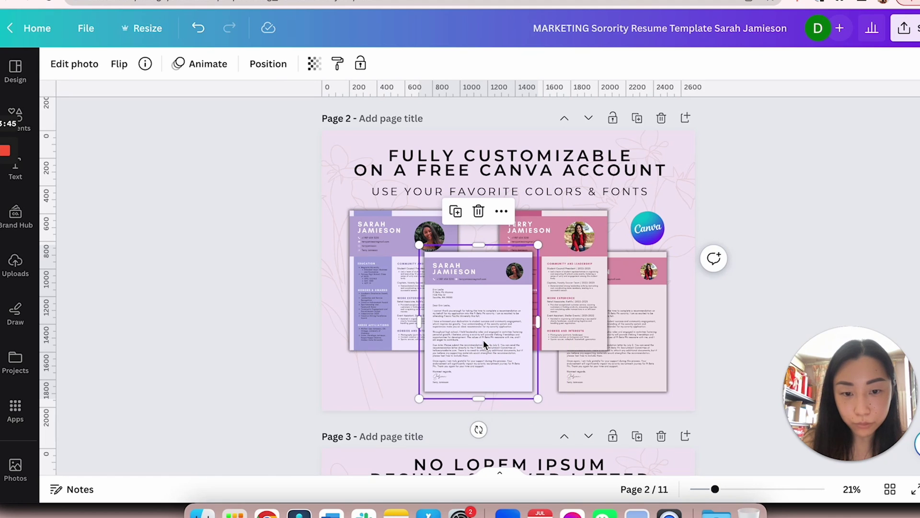
Step the purple cover letter backward and forward with the arrange shortcuts, leaving it just behind the purple resume on page 2.
key(super+bracketleft)
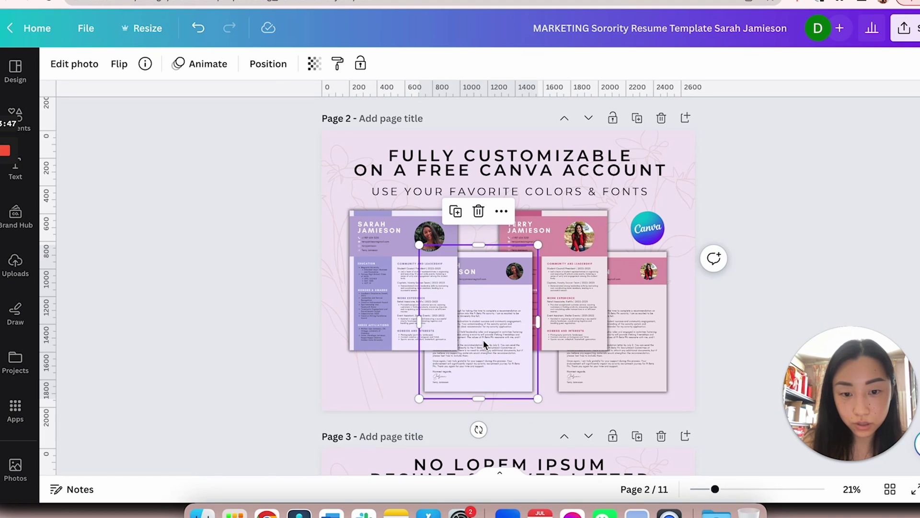
key(super+bracketleft)
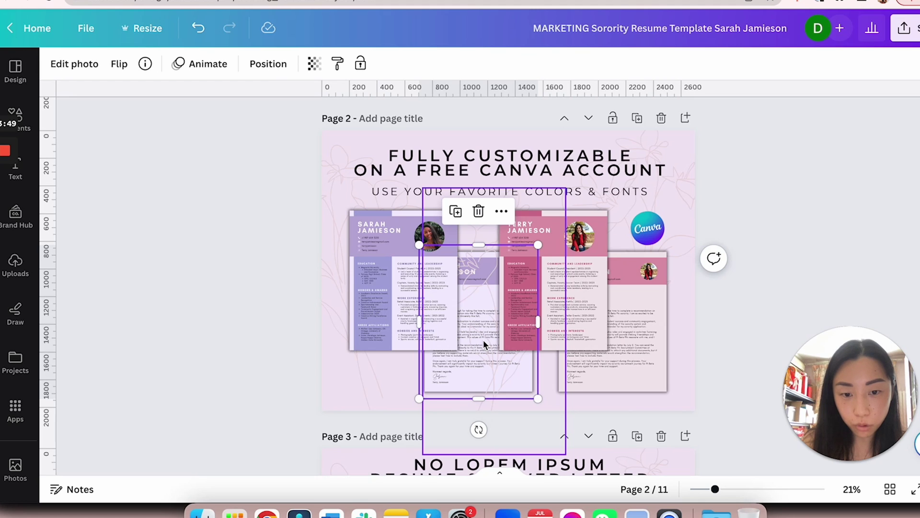
key(super+bracketright)
key(super+bracketright)
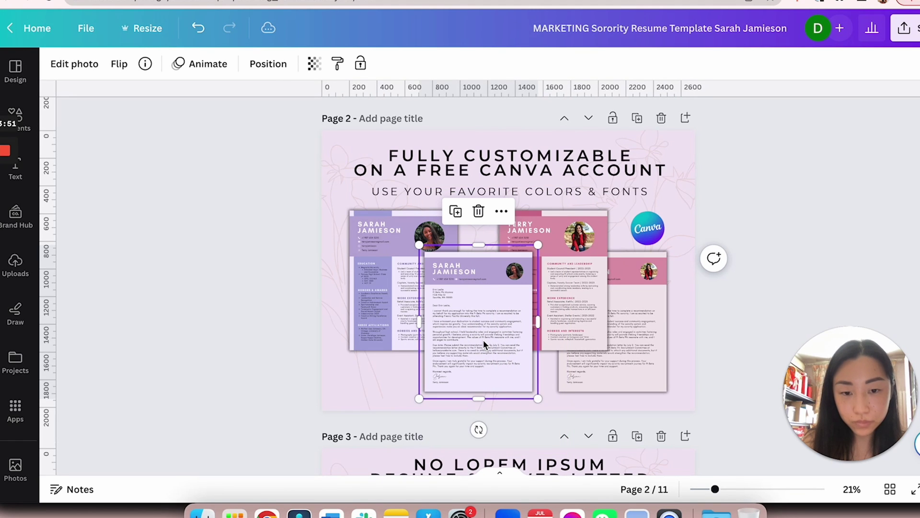
key(super+bracketleft)
key(super+bracketleft)
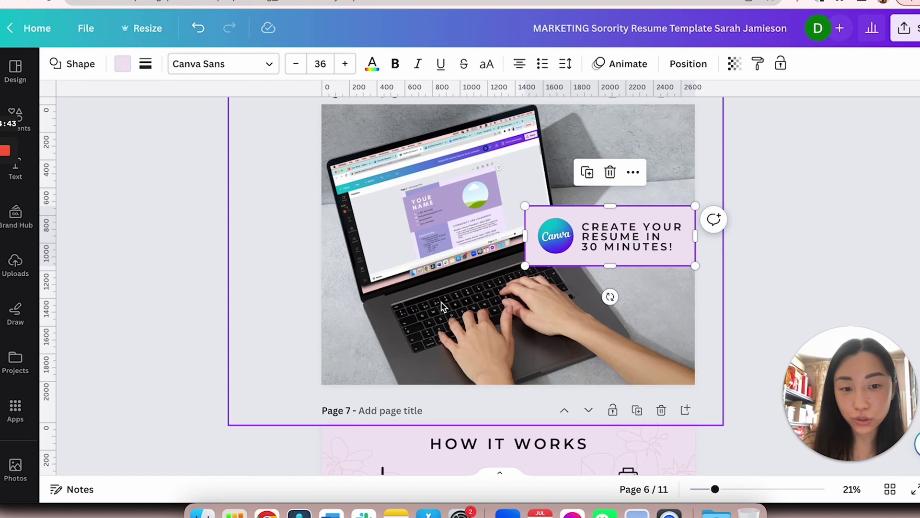
Set the font of page 4's heading "GET INTO YOUR DREAM SORORITY WITH THIS TEMPLATE" to Canva Sans.
scroll(508, 288, up, 4)
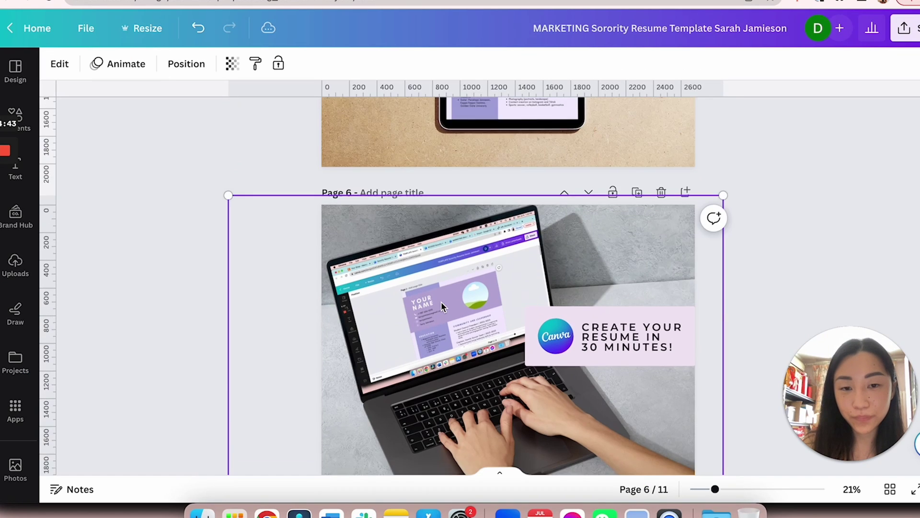
scroll(508, 288, up, 6)
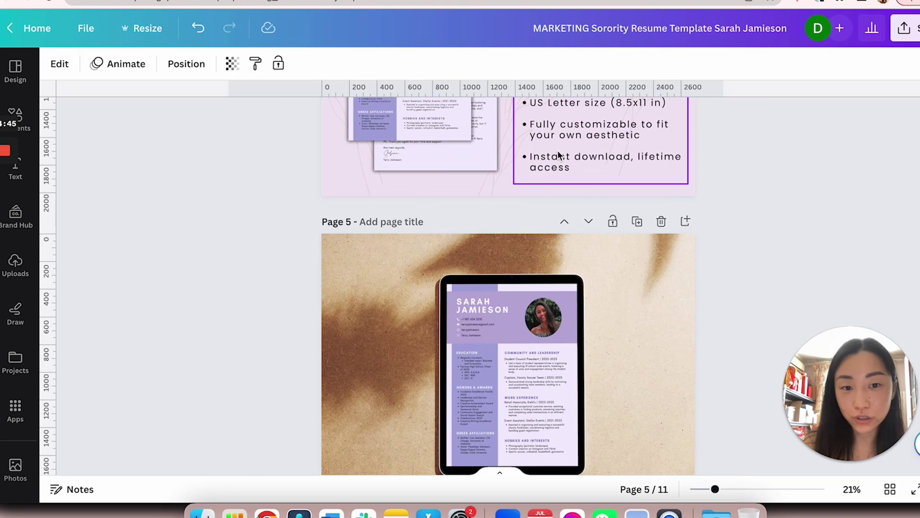
scroll(559, 154, up, 3)
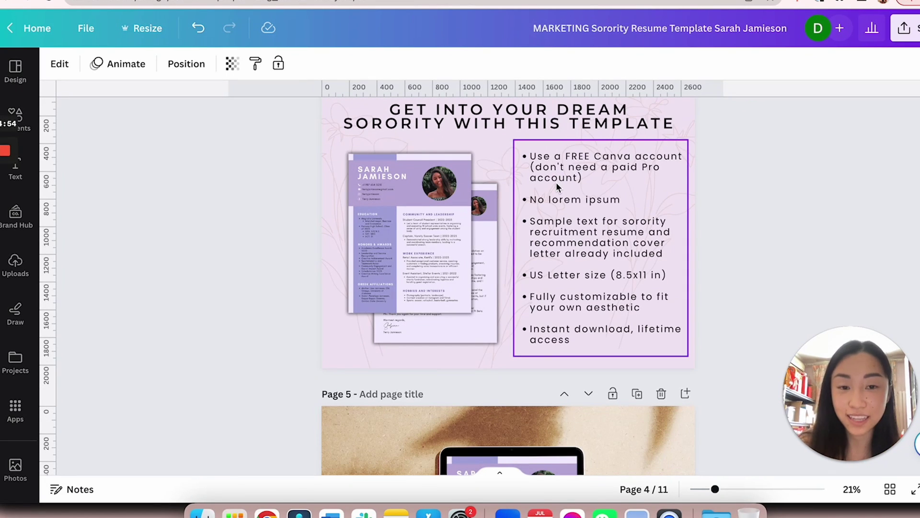
scroll(556, 182, up, 1)
click(517, 171)
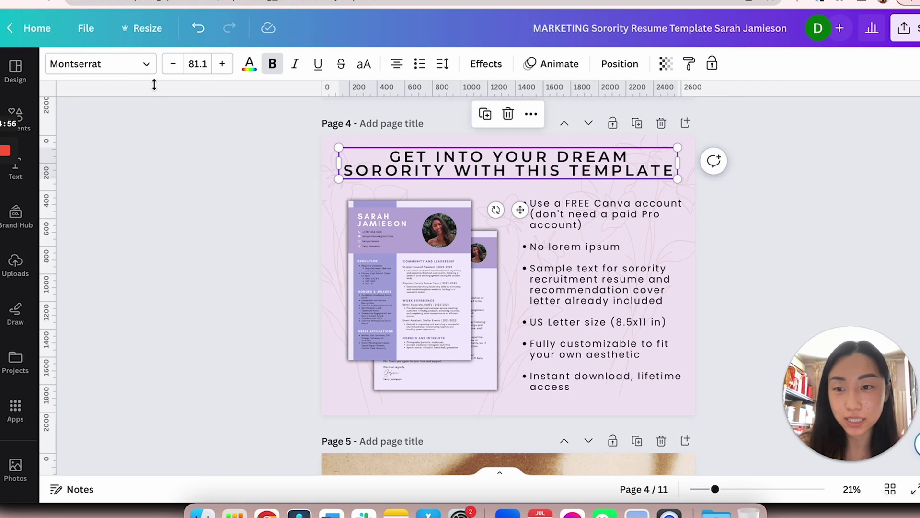
click(113, 63)
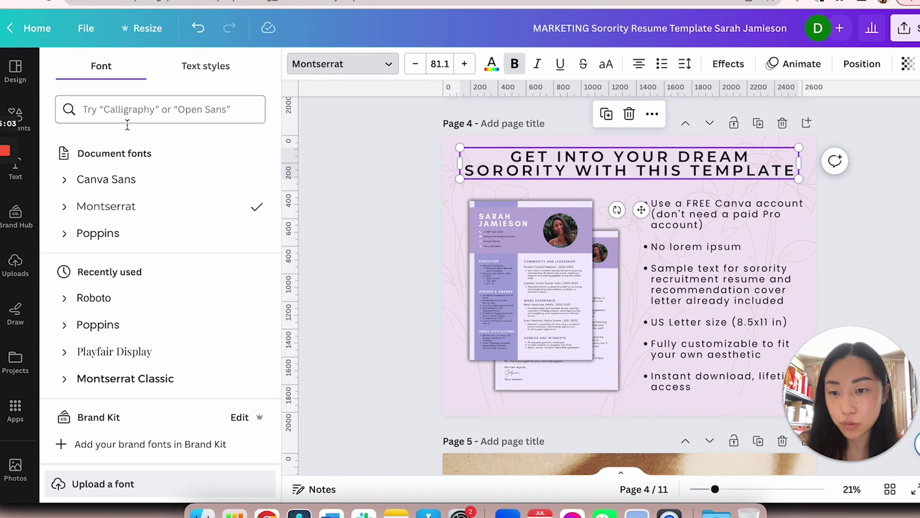
click(116, 185)
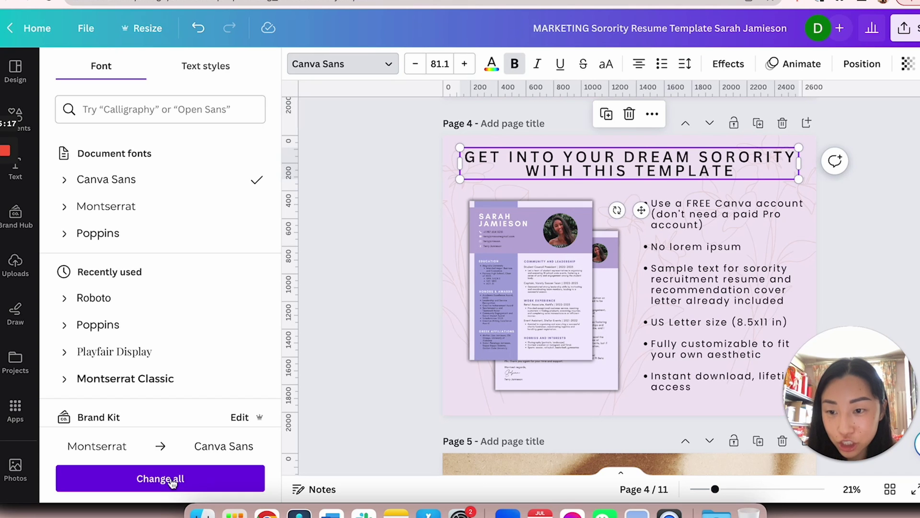
Change all Montserrat text in the design to Canva Sans and check the headings on the other pages.
scroll(349, 379, up, 5)
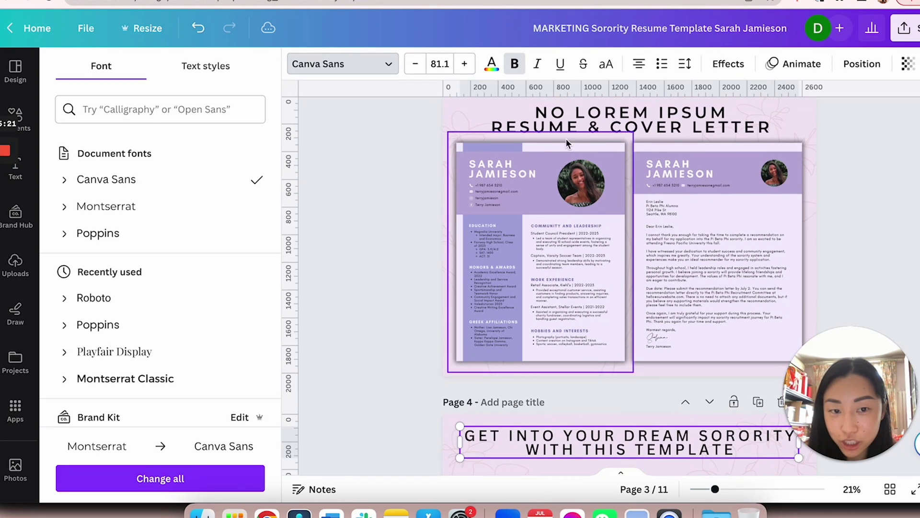
click(189, 477)
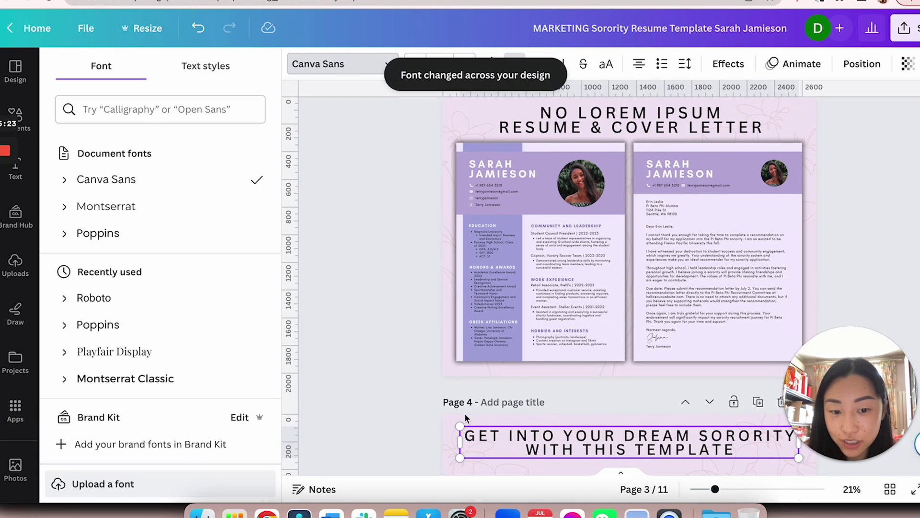
scroll(467, 410, up, 3)
scroll(468, 410, up, 5)
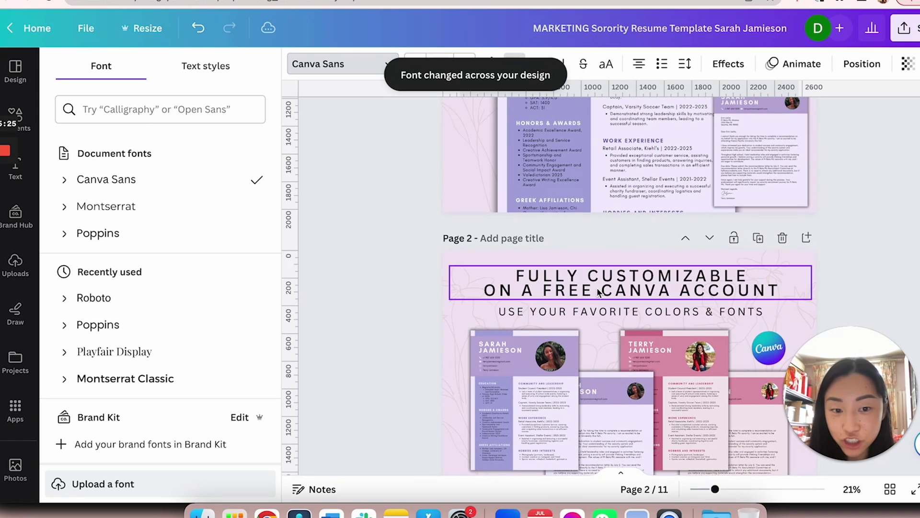
scroll(491, 304, down, 10)
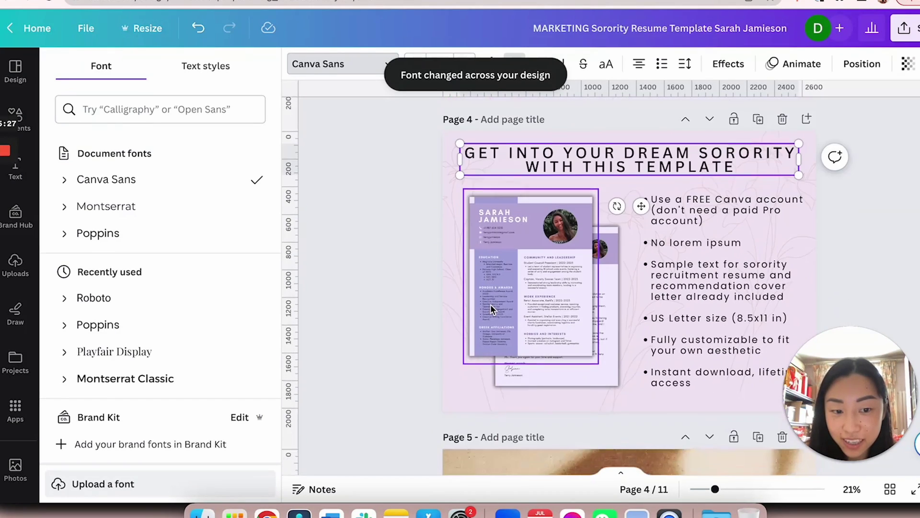
Set the font of page 4's bulleted feature list to Canva Sans and look over the text on the neighbouring pages.
click(695, 270)
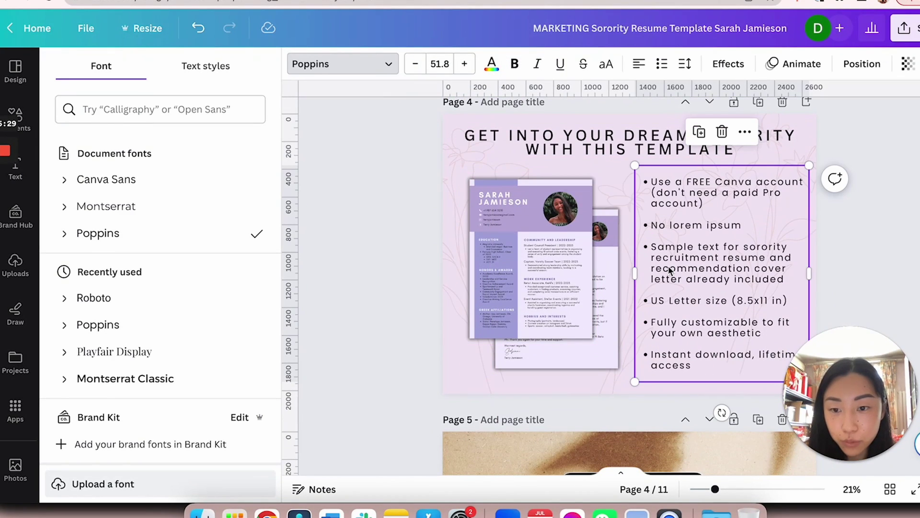
click(139, 190)
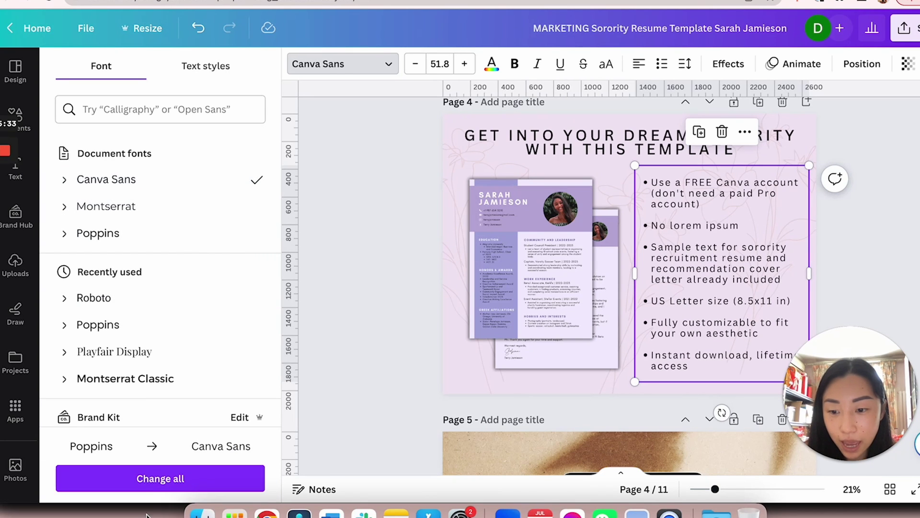
scroll(393, 343, up, 2)
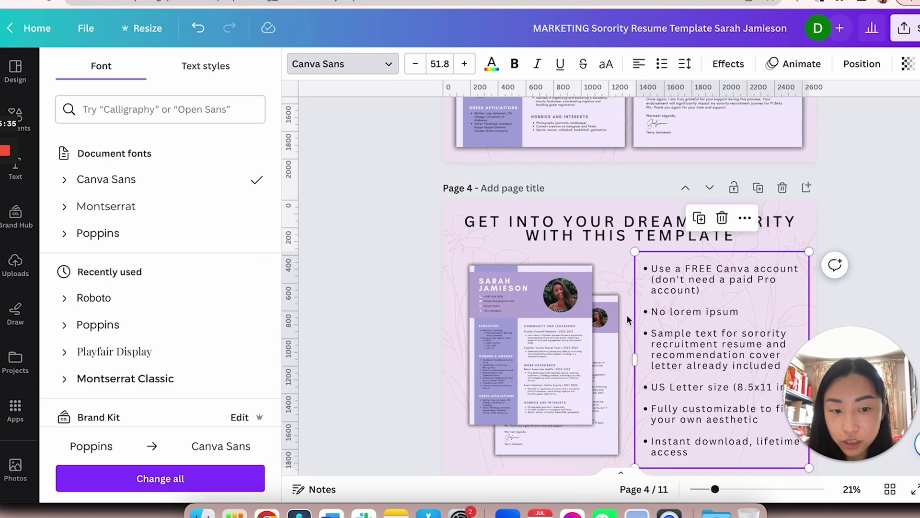
scroll(479, 327, down, 5)
scroll(478, 327, up, 10)
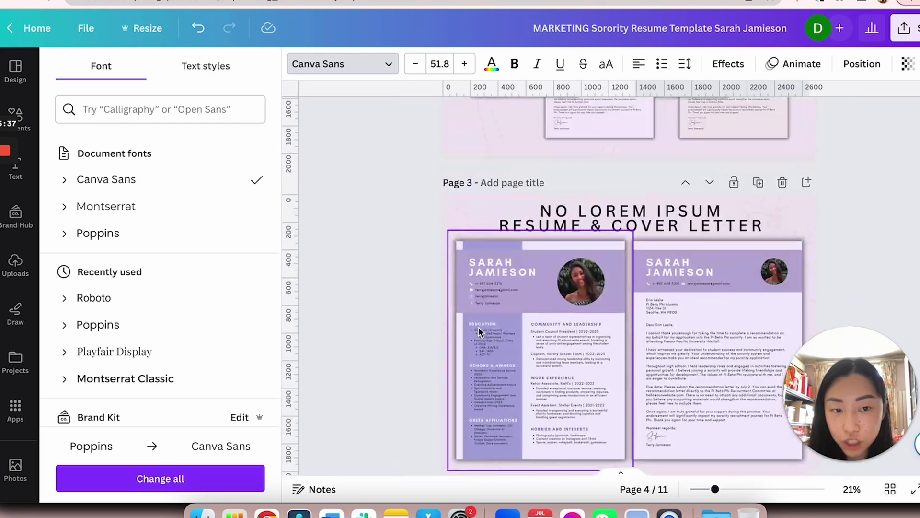
scroll(478, 327, up, 5)
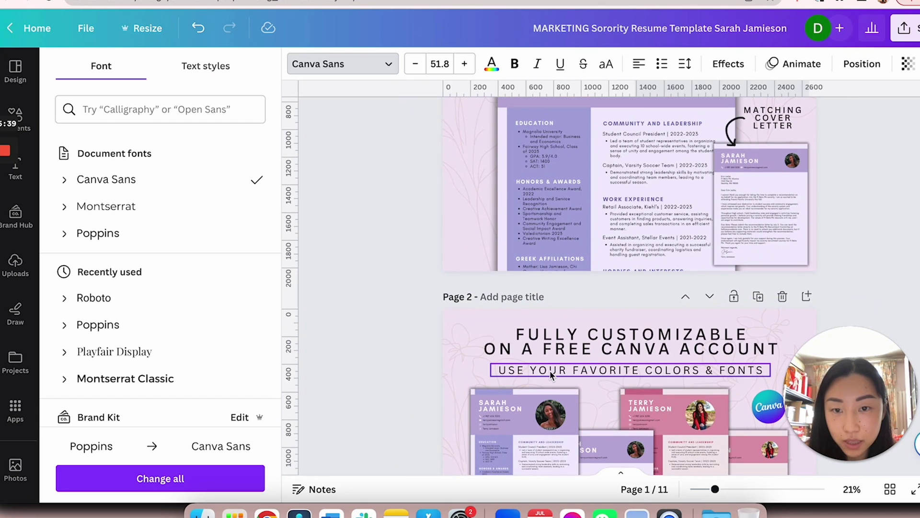
Change all Poppins text in the design to Canva Sans and check the text on the following pages.
click(211, 477)
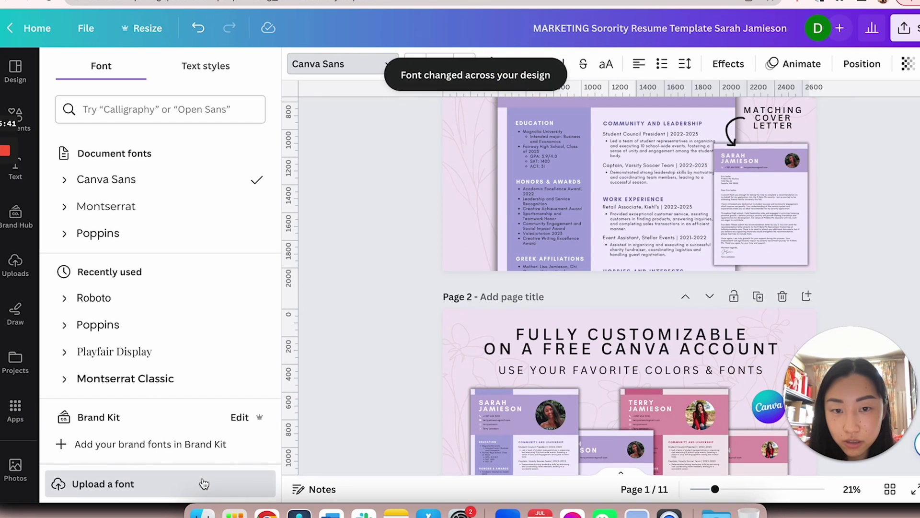
scroll(407, 318, up, 4)
scroll(408, 317, down, 3)
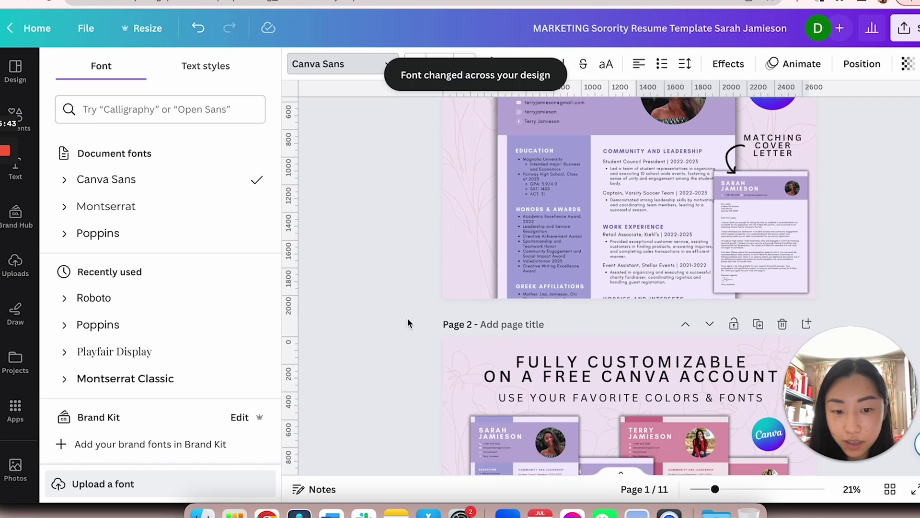
scroll(459, 327, down, 10)
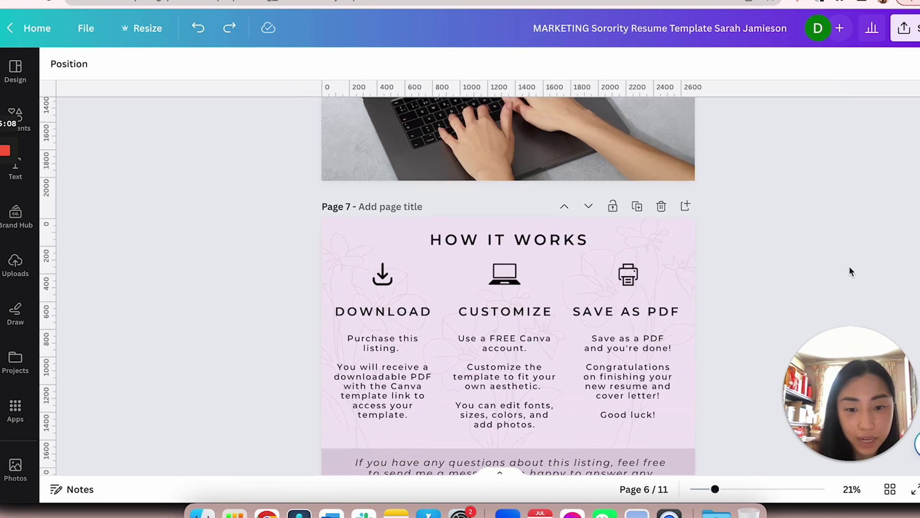
Try lower transparency values on page 7's flower illustration behind the "SAVE AS PDF" column, then return it to 100.
scroll(849, 266, down, 2)
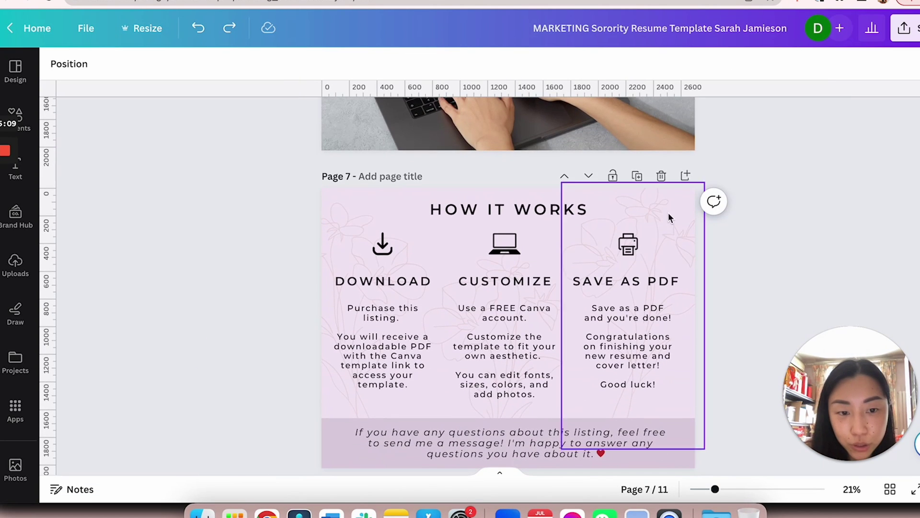
click(666, 234)
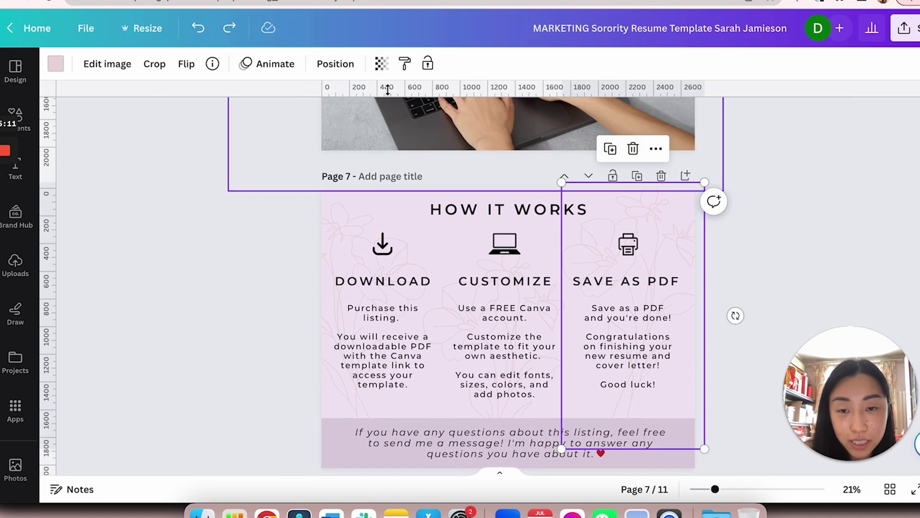
click(381, 63)
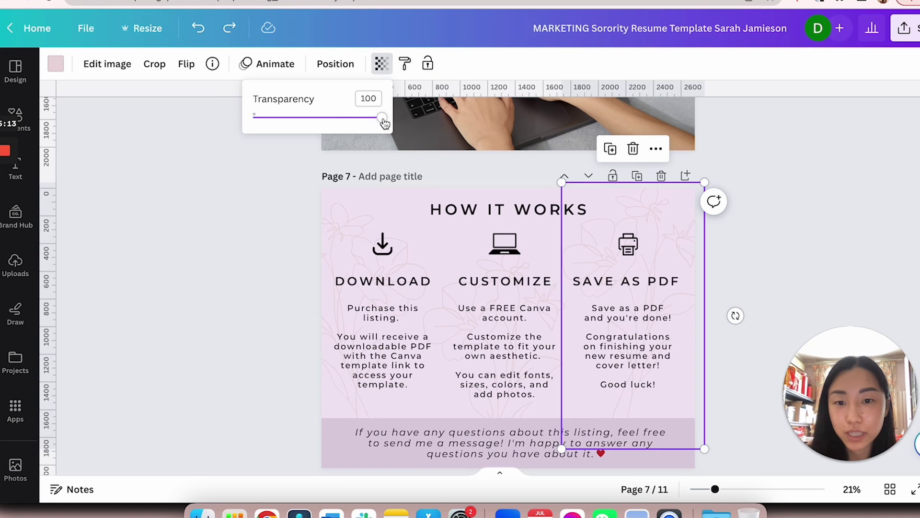
drag(383, 120, 339, 136)
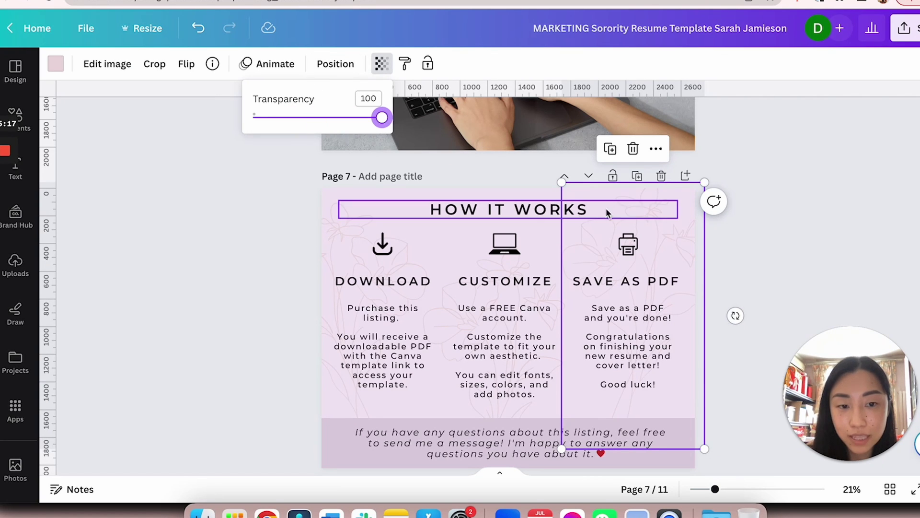
drag(381, 117, 412, 144)
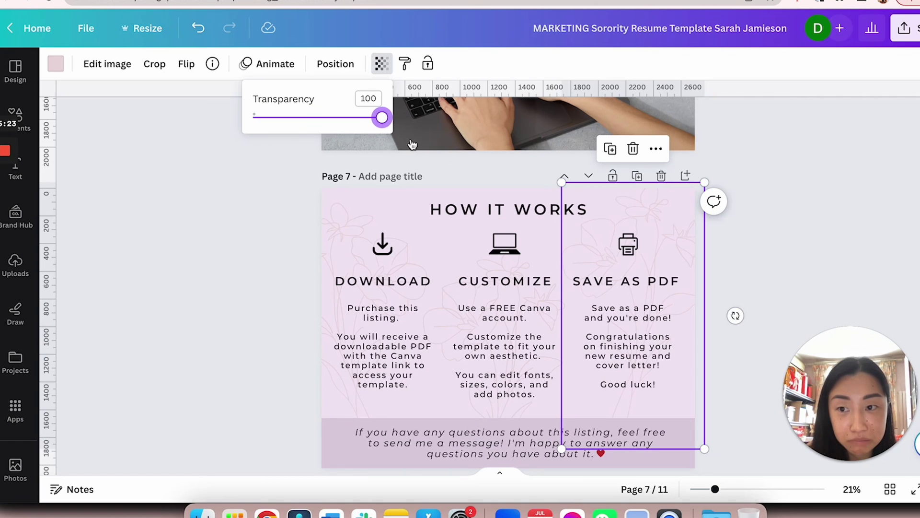
Set the transparency of the pale box behind "CREATE YOUR RESUME IN 30 MINUTES!" on page 6 to 74.
scroll(286, 261, down, 3)
scroll(307, 288, down, 10)
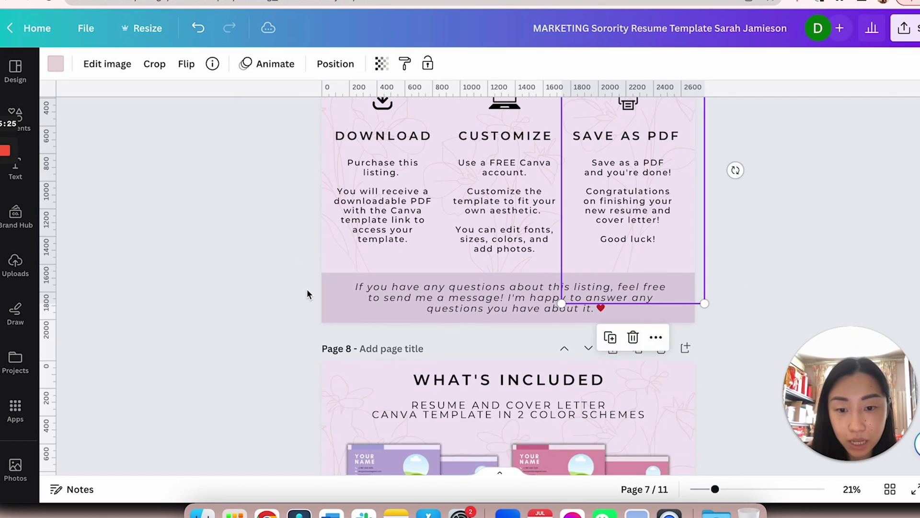
scroll(307, 288, up, 15)
scroll(307, 291, up, 15)
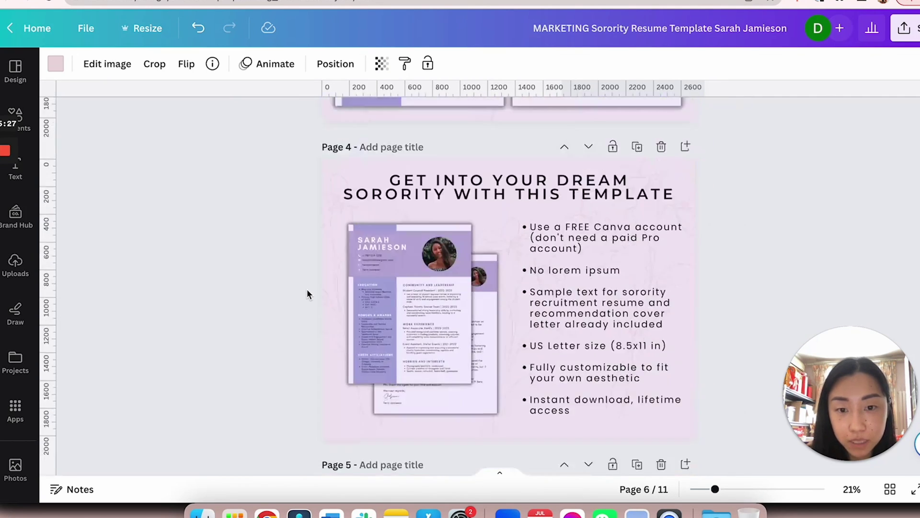
scroll(307, 291, down, 10)
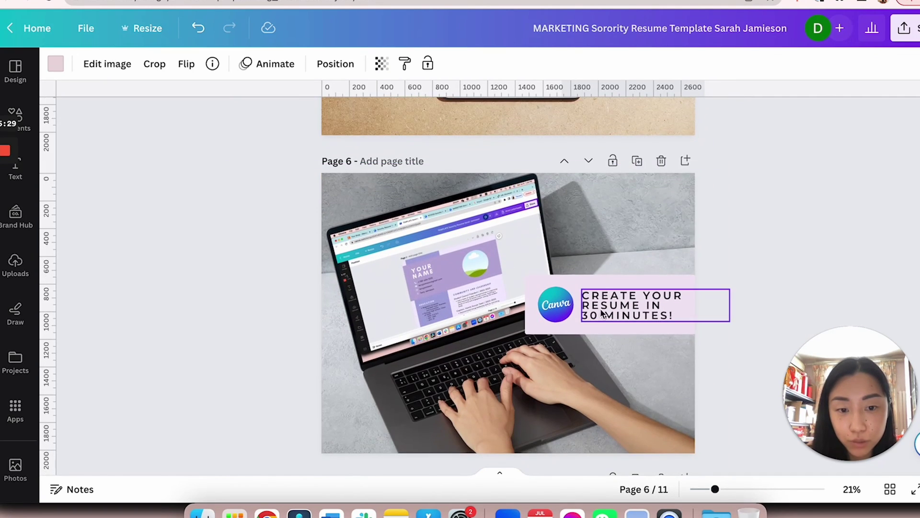
click(603, 284)
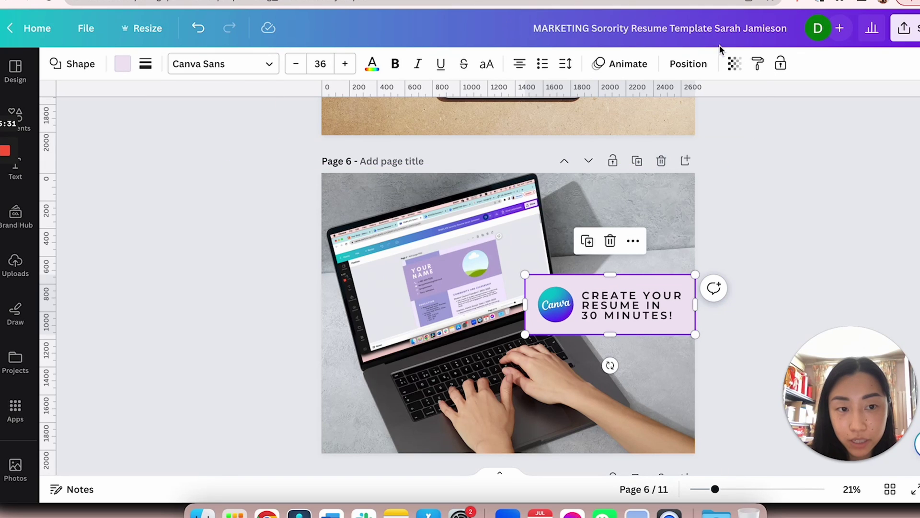
click(735, 63)
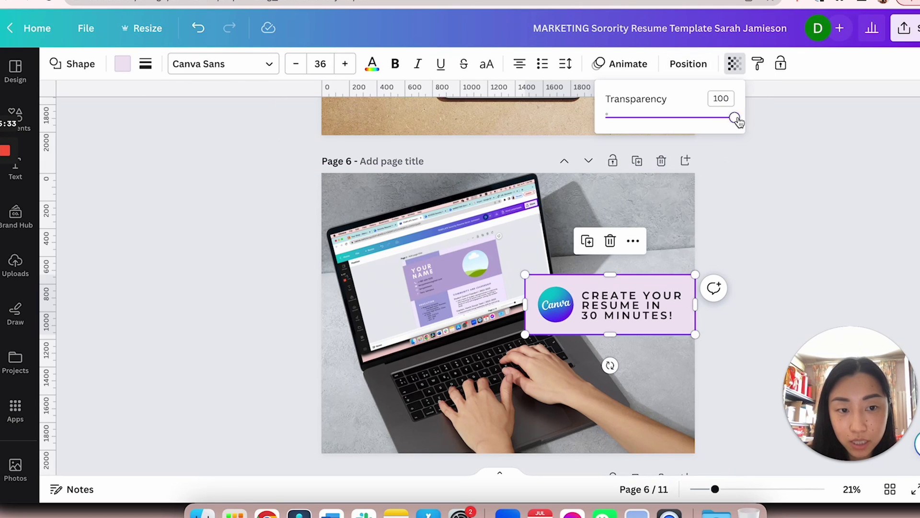
drag(737, 120, 704, 127)
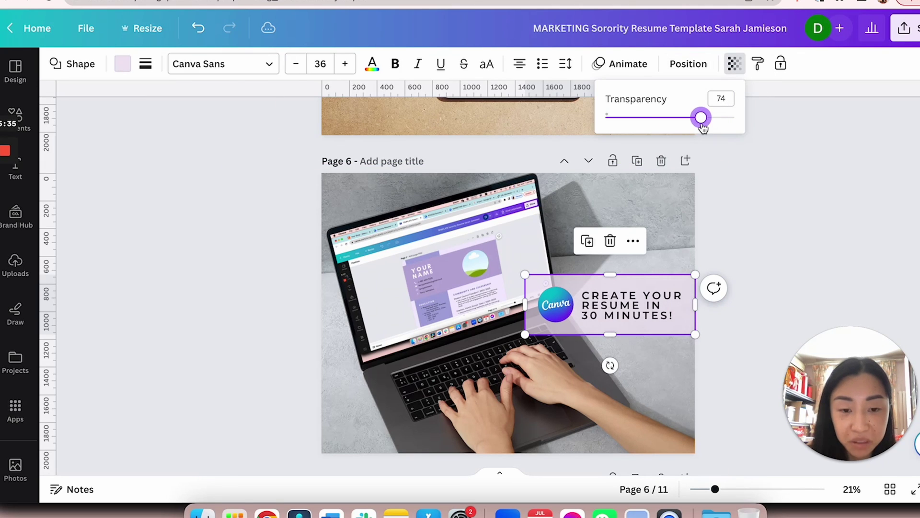
click(784, 286)
Set the letter spacing of page 4's heading "GET INTO YOUR DREAM SORORITY WITH THIS TEMPLATE" to 0 and then to 315.
scroll(784, 285, up, 4)
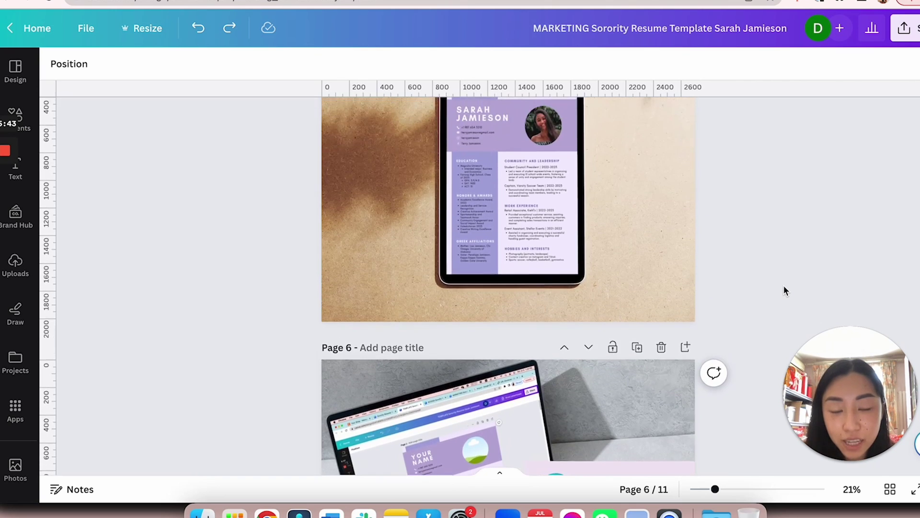
scroll(784, 286, up, 10)
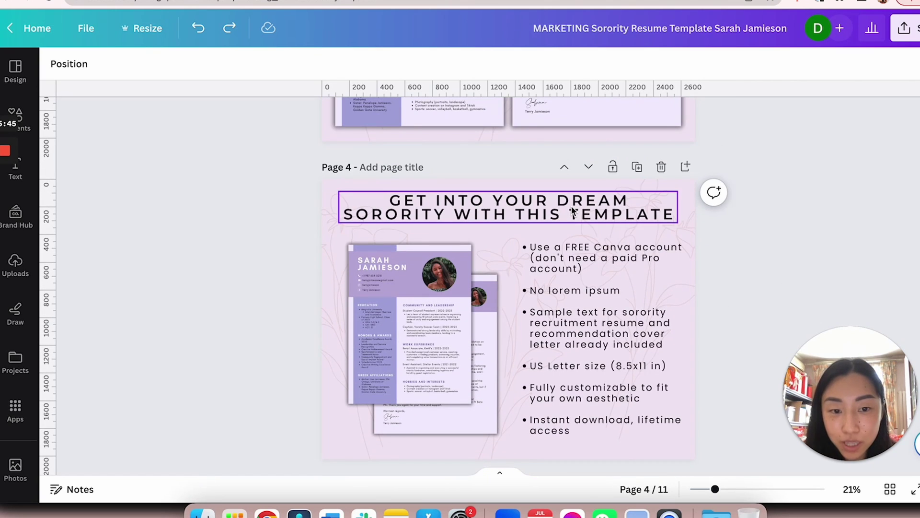
click(573, 211)
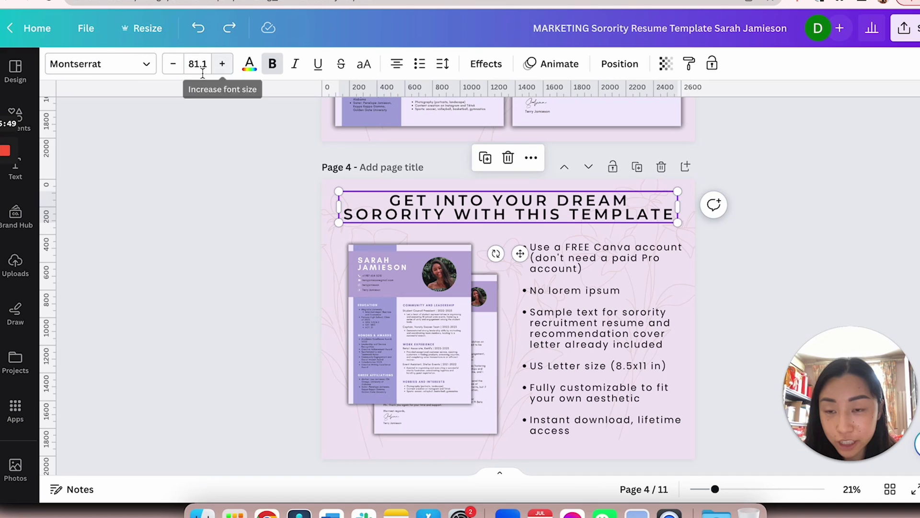
click(442, 66)
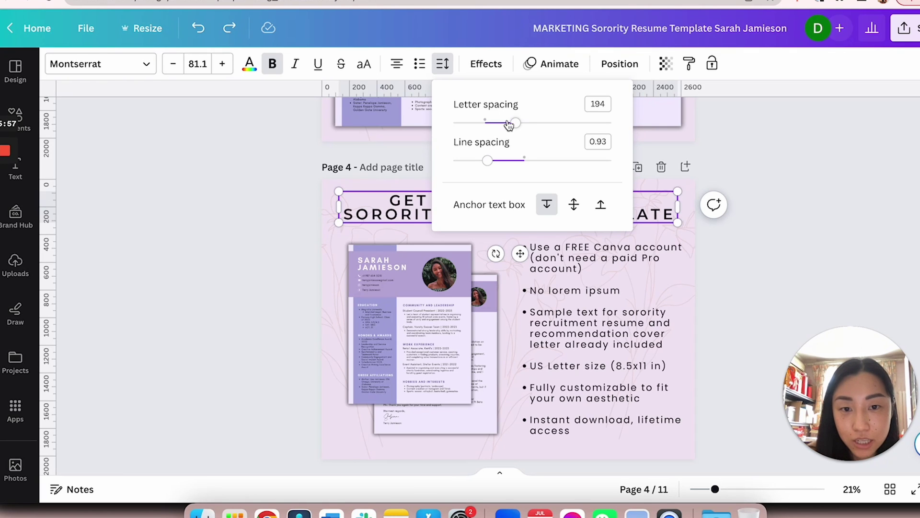
drag(516, 124, 486, 124)
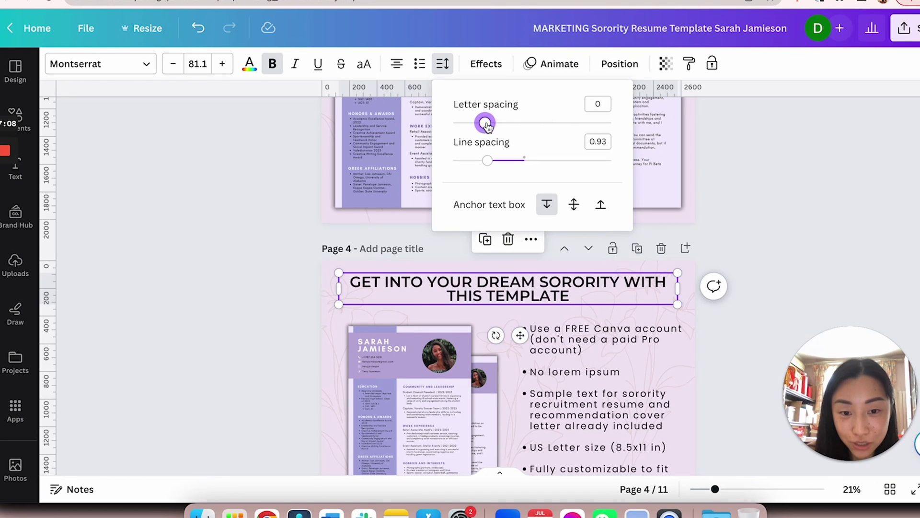
drag(485, 124, 535, 128)
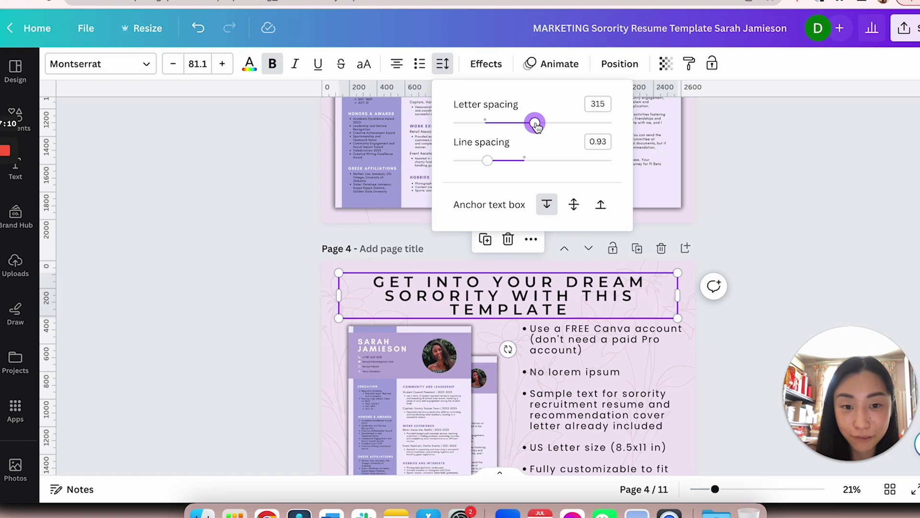
Set the line spacing of page 4's heading to 1.12 and tighten its letter spacing until the heading fits on two lines.
mouse_move(487, 160)
mouse_down()
mouse_move(520, 161)
mouse_move(502, 160)
mouse_up()
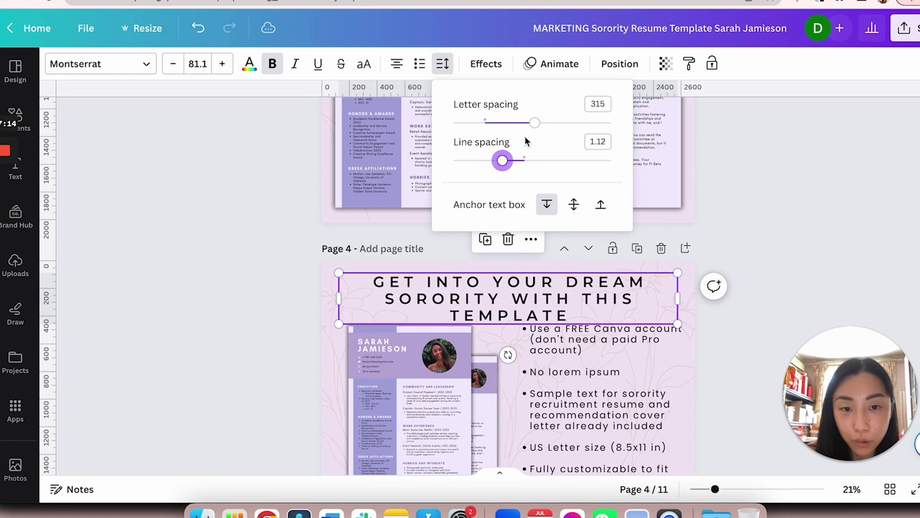
drag(534, 122, 510, 124)
click(712, 212)
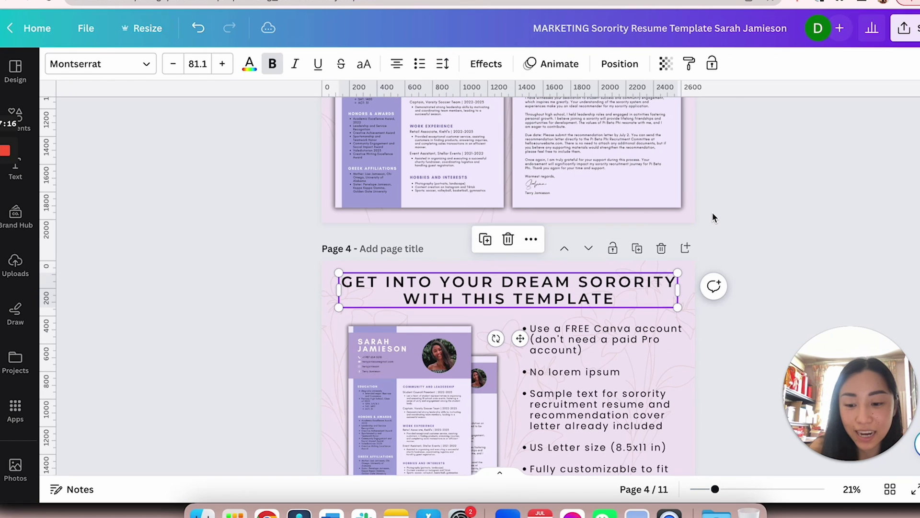
click(712, 212)
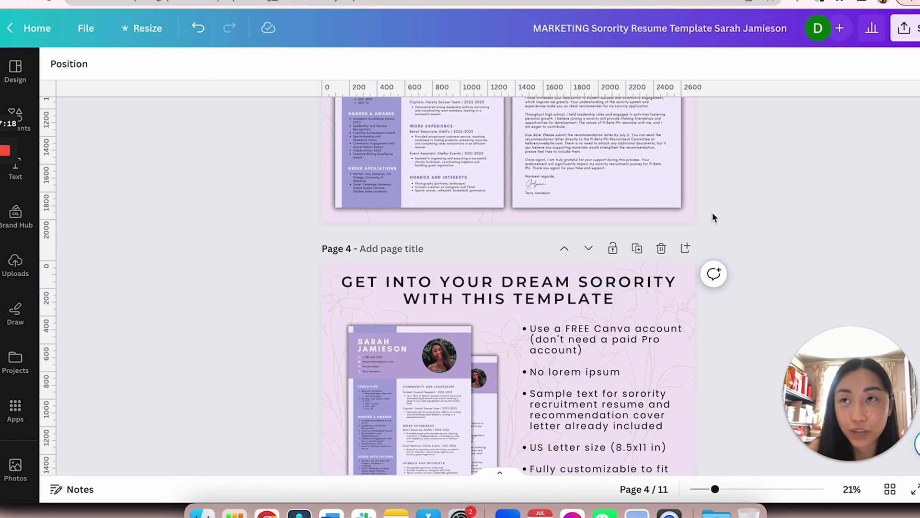
Undo the spacing changes to page 4's heading and look over the surrounding listing pages.
key(super+z)
key(super+z)
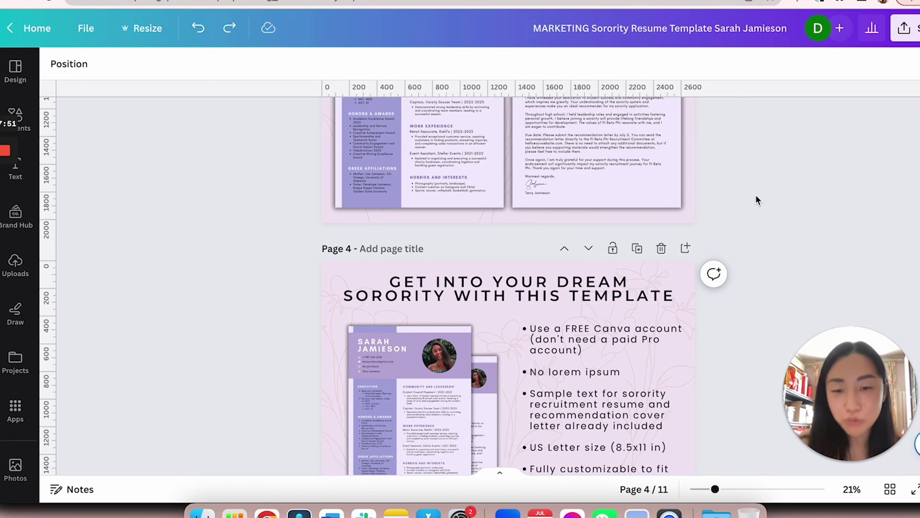
scroll(756, 200, down, 6)
scroll(755, 200, up, 10)
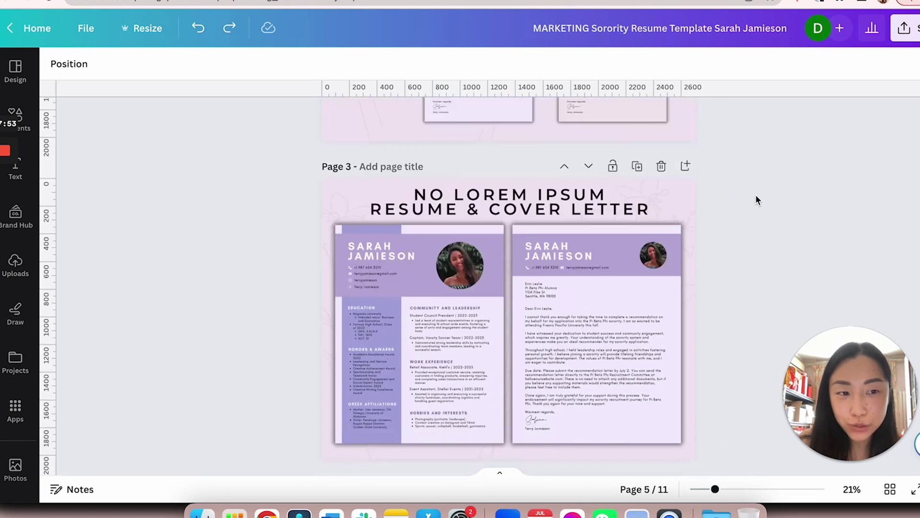
scroll(756, 199, up, 10)
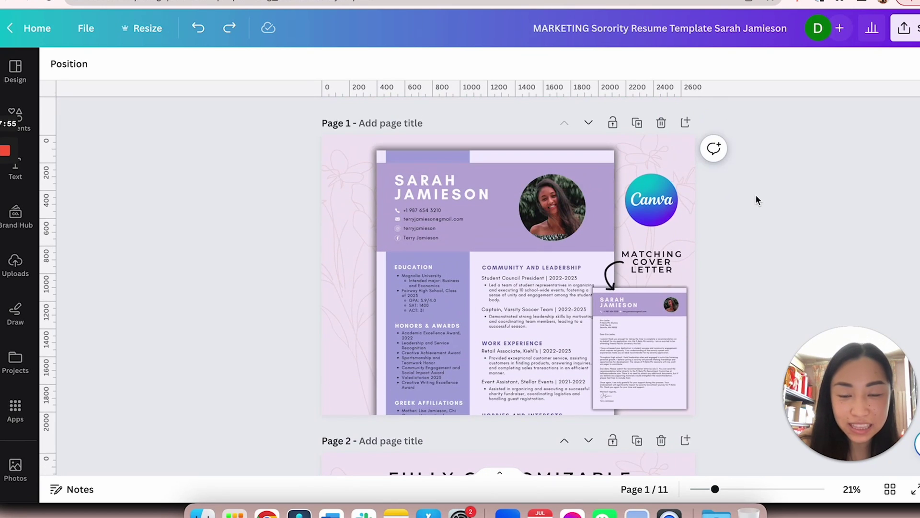
scroll(756, 200, down, 10)
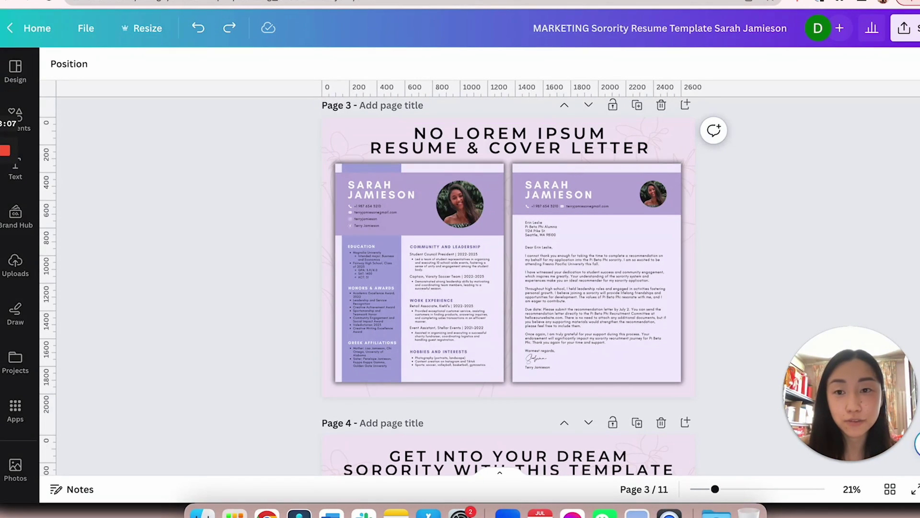
Switch to the WORKSPACE Sorority Resume Template design and examine the resume layouts from page 1 through page 10.
key(ctrl+Tab)
scroll(353, 327, down, 3)
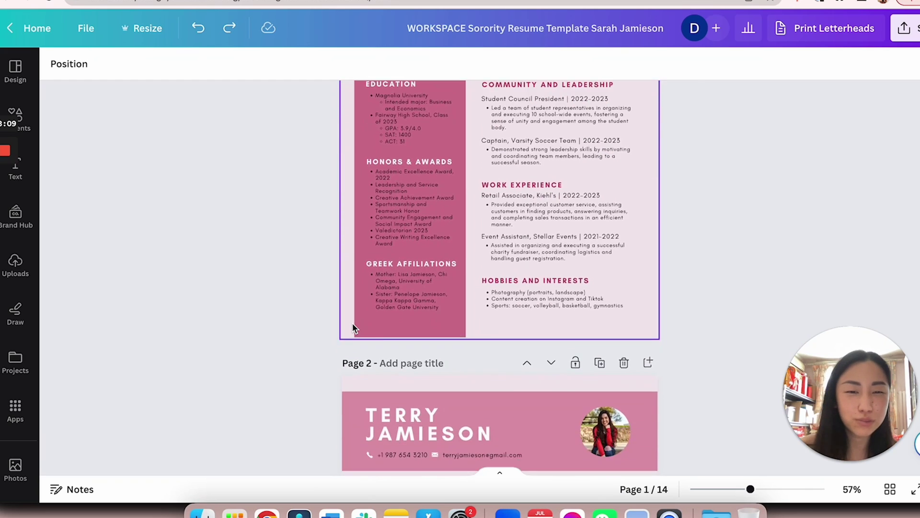
scroll(353, 328, up, 3)
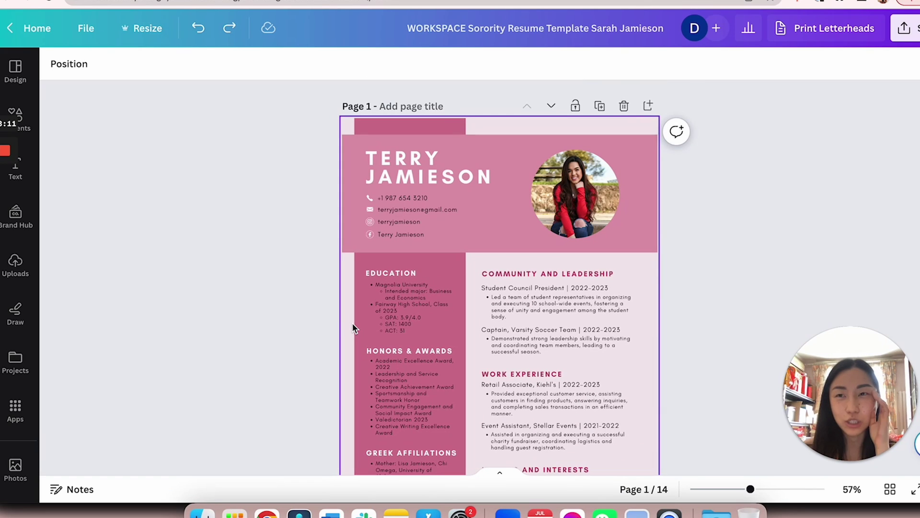
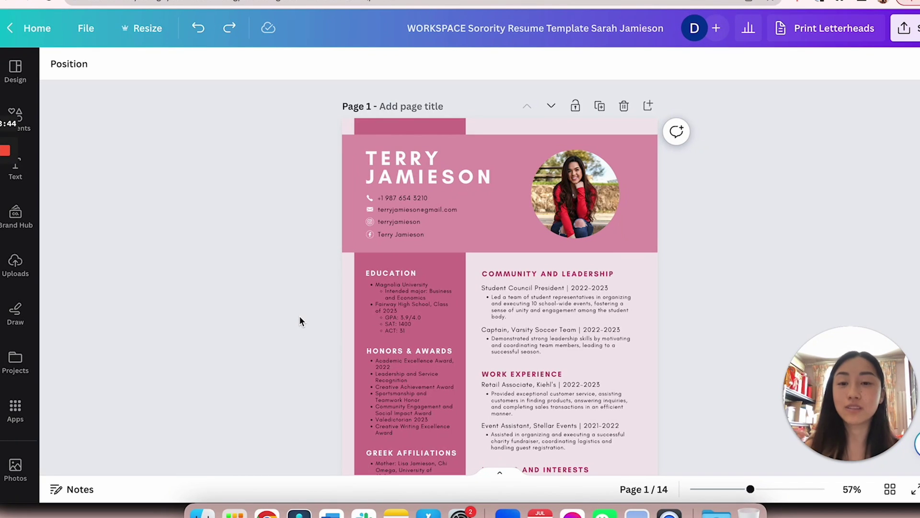
scroll(263, 368, down, 20)
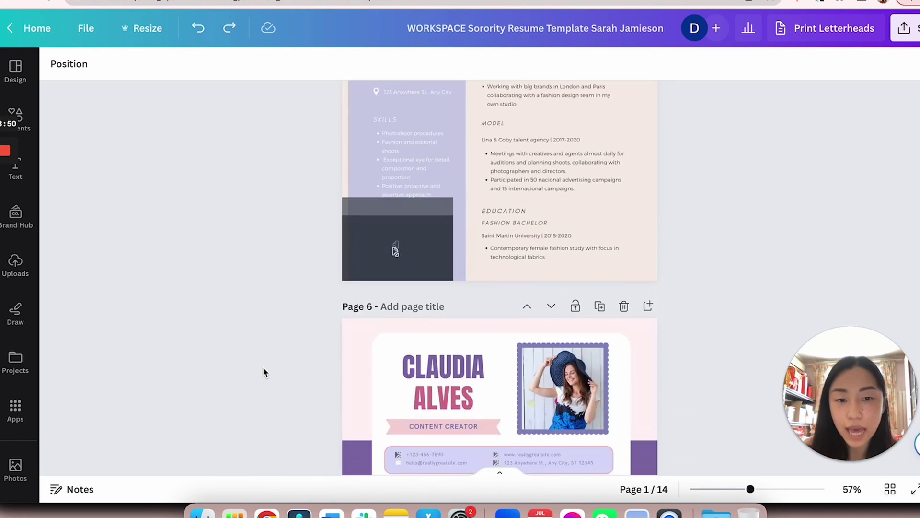
scroll(293, 350, down, 5)
scroll(383, 269, down, 6)
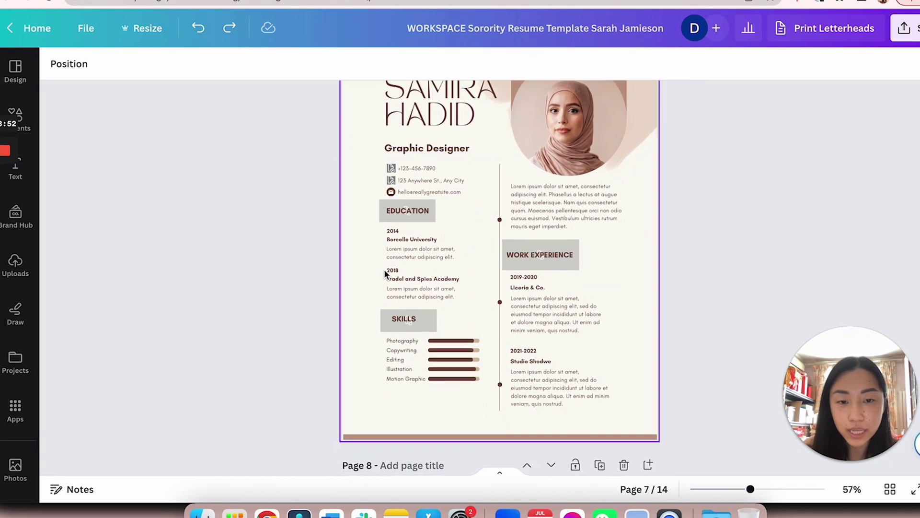
scroll(384, 269, down, 8)
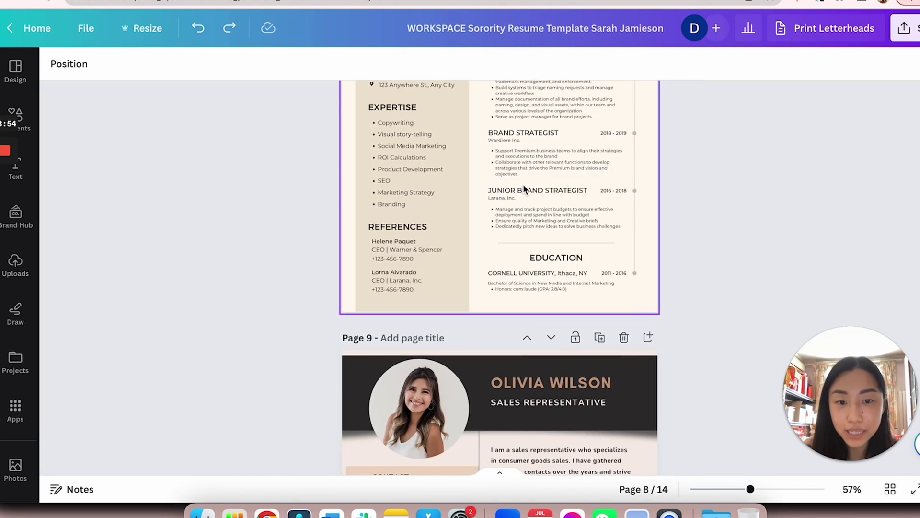
scroll(524, 189, up, 5)
scroll(472, 194, down, 12)
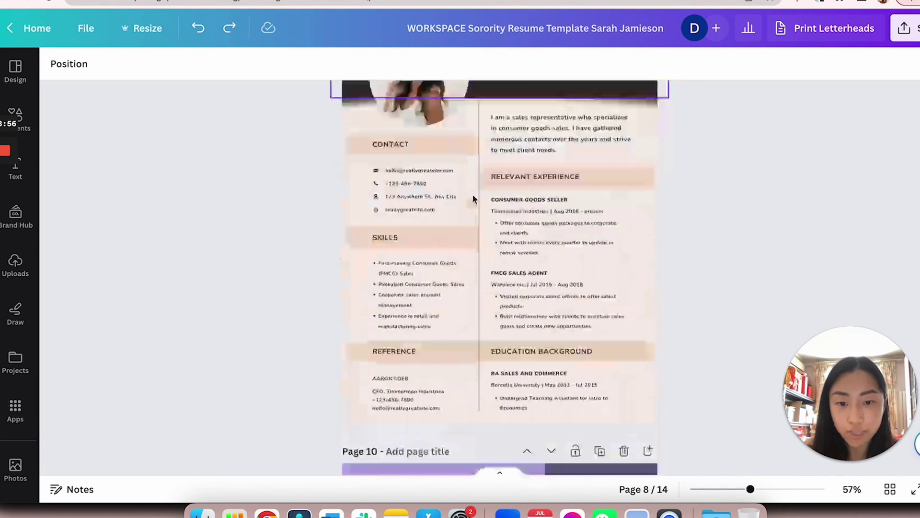
scroll(502, 199, up, 5)
scroll(503, 199, down, 9)
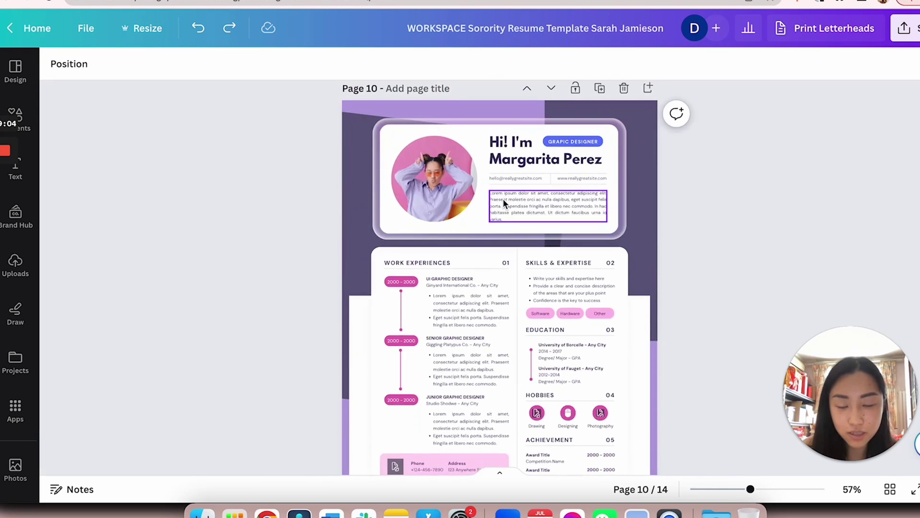
Examine the reference resumes on pages 10 to 12 and compare them with the finished pink resume on page 1.
scroll(502, 198, down, 10)
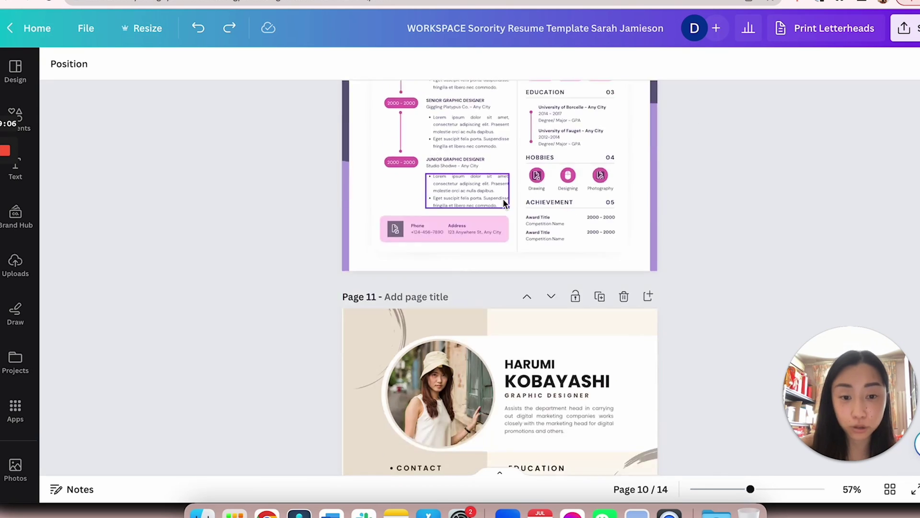
scroll(502, 198, down, 10)
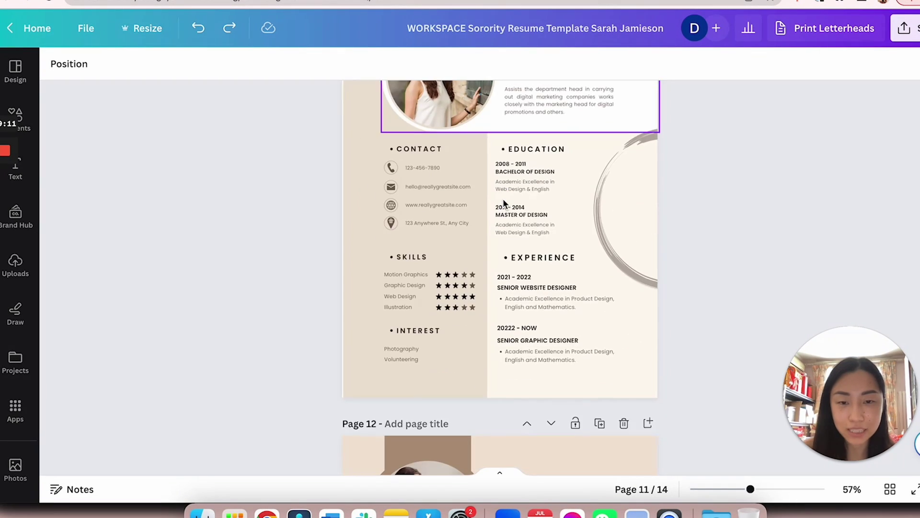
scroll(502, 198, down, 5)
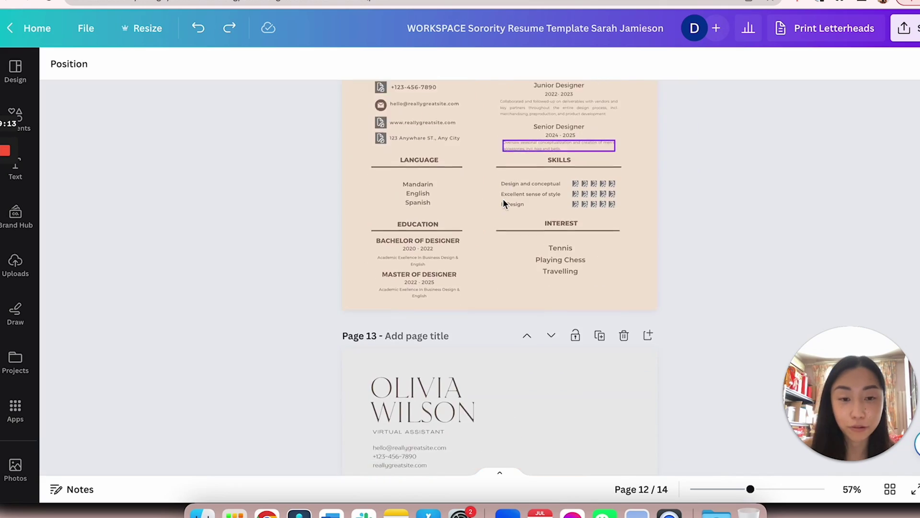
scroll(503, 199, up, 20)
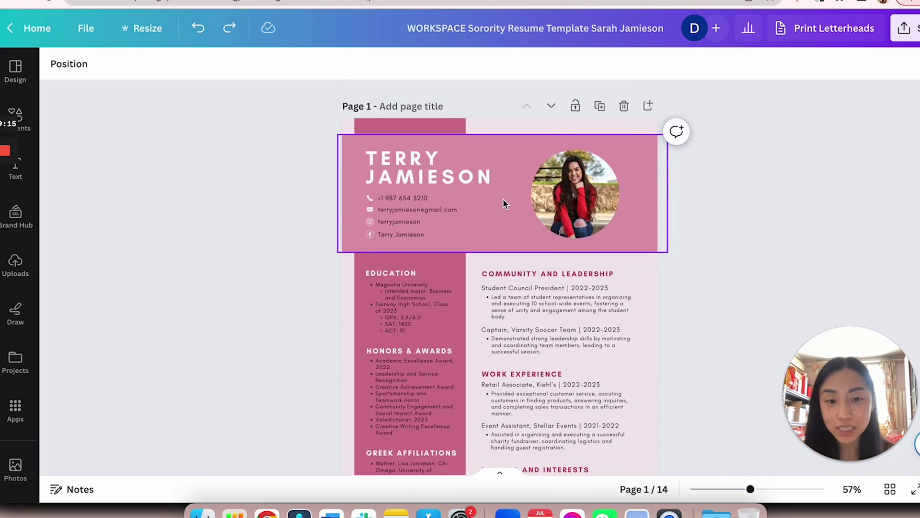
scroll(503, 199, down, 5)
scroll(502, 198, up, 5)
scroll(502, 198, down, 15)
scroll(503, 199, down, 20)
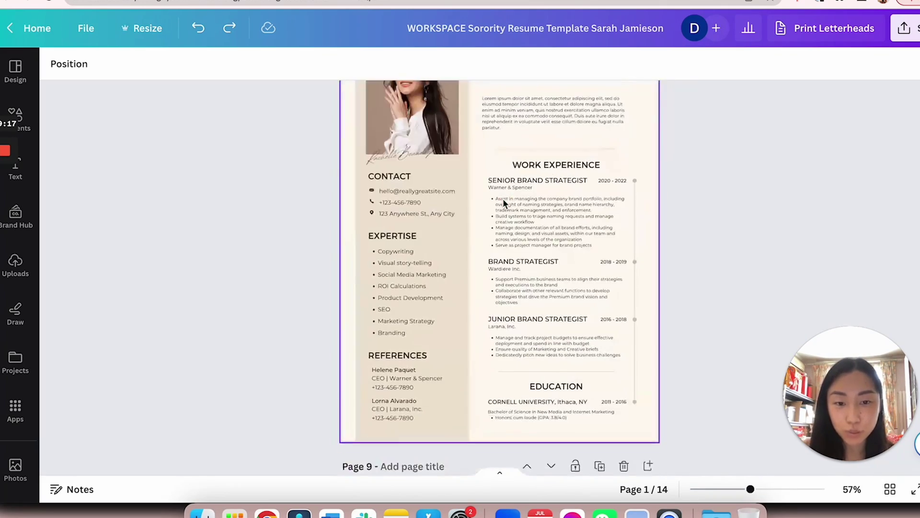
scroll(502, 198, up, 20)
scroll(502, 198, up, 5)
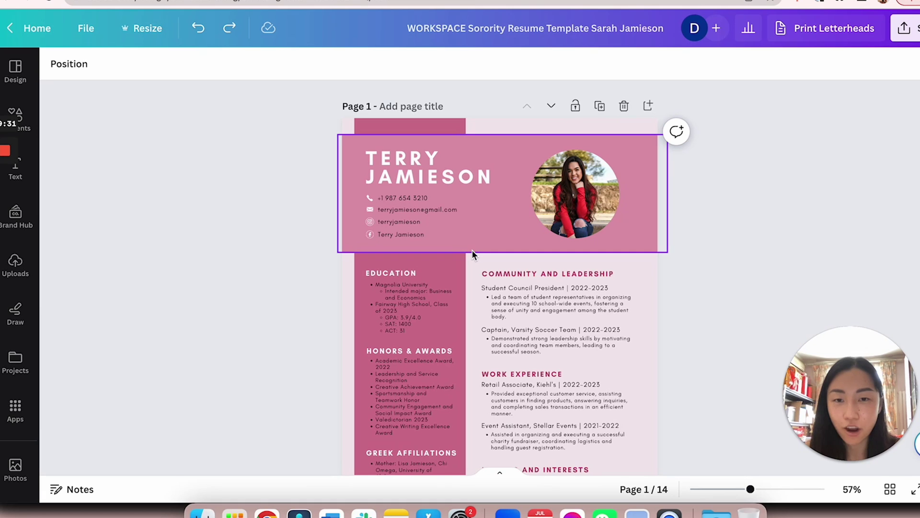
Compare the resume on page 1 with the reference layouts on pages 5 through 10.
scroll(472, 253, down, 15)
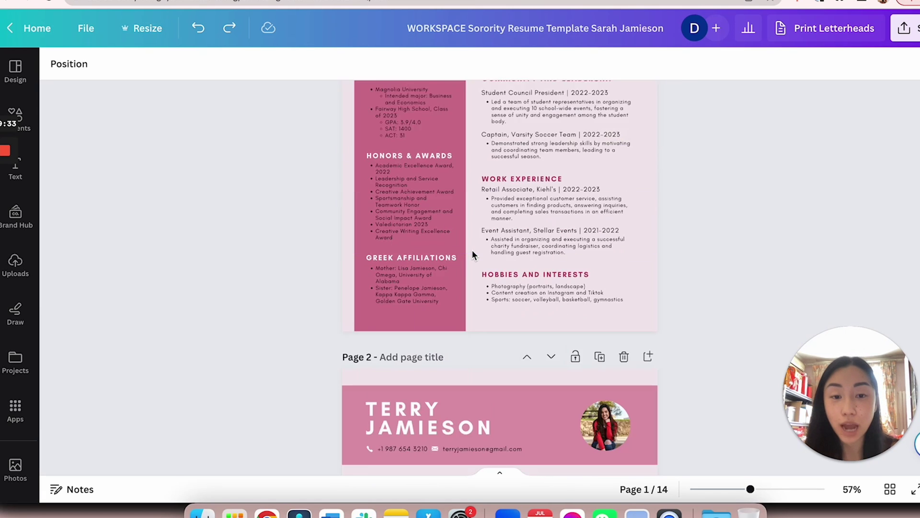
scroll(472, 249, down, 10)
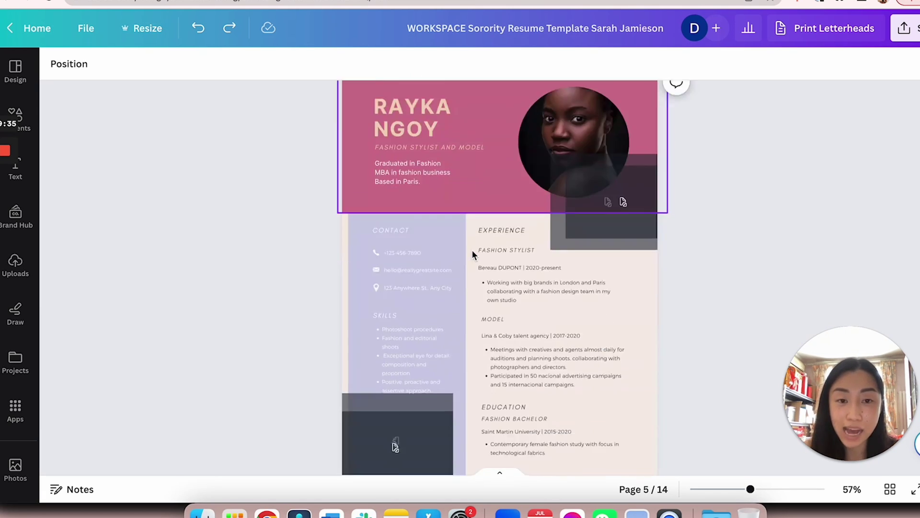
scroll(473, 249, up, 5)
scroll(472, 249, down, 5)
scroll(472, 253, down, 8)
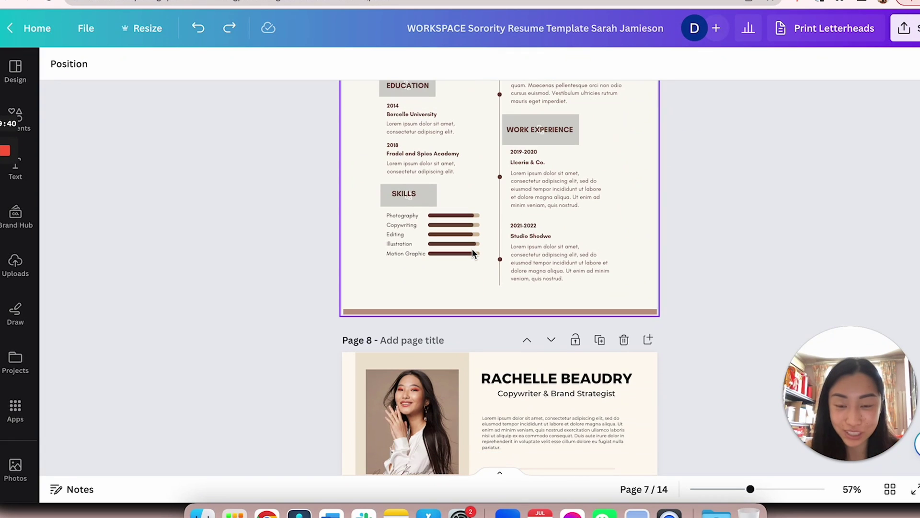
scroll(277, 300, down, 15)
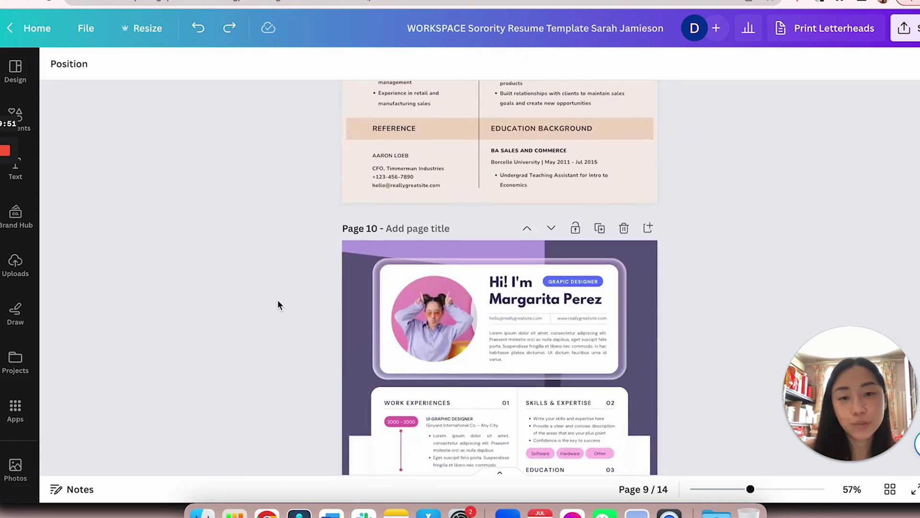
scroll(277, 300, up, 5)
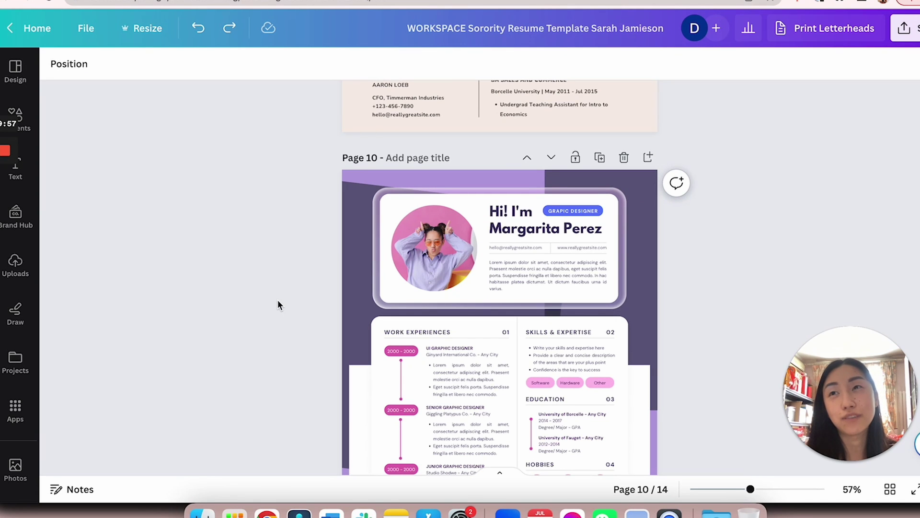
scroll(277, 300, up, 20)
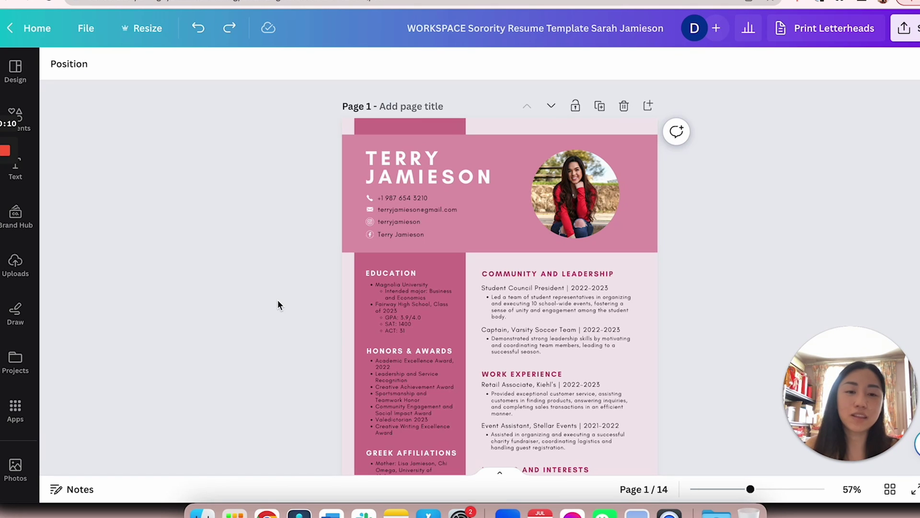
Examine the cover letter on page 2, the purple resume and letter on pages 3 and 4, and the references on pages 5 and 6.
scroll(277, 300, down, 10)
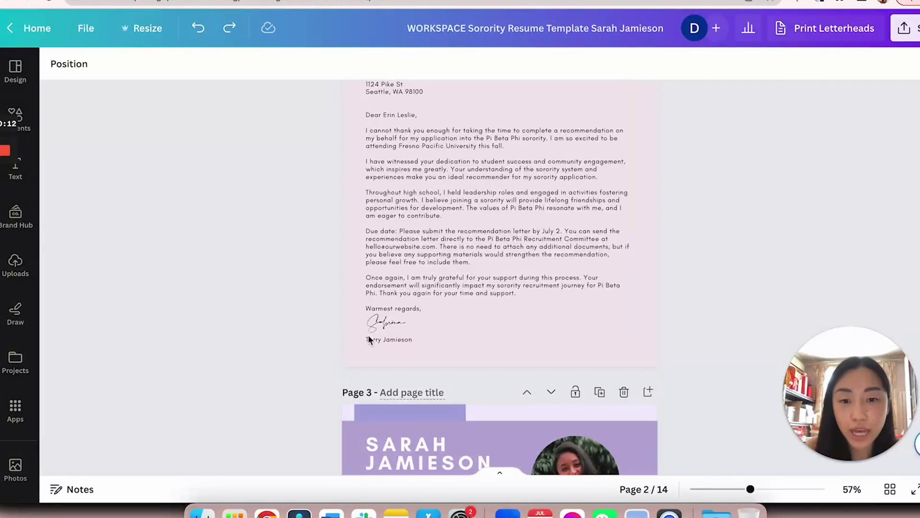
scroll(368, 334, down, 7)
scroll(354, 181, down, 14)
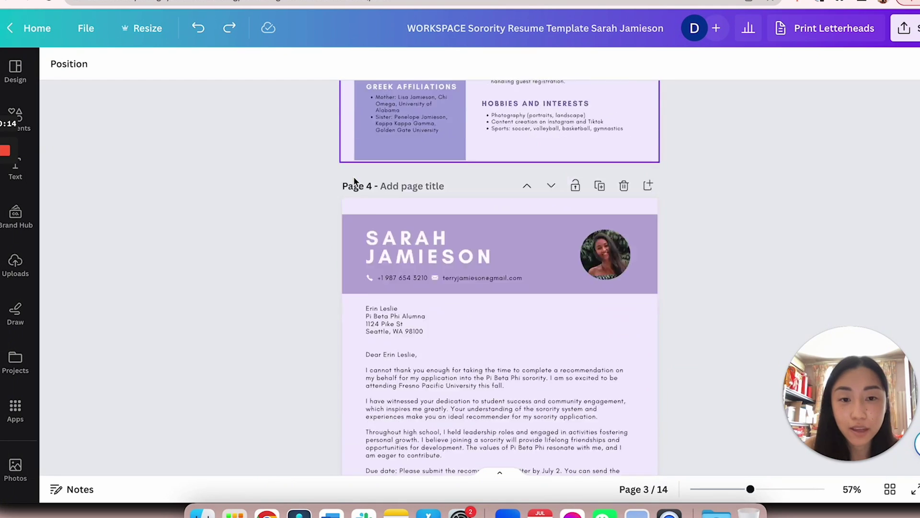
scroll(354, 181, up, 3)
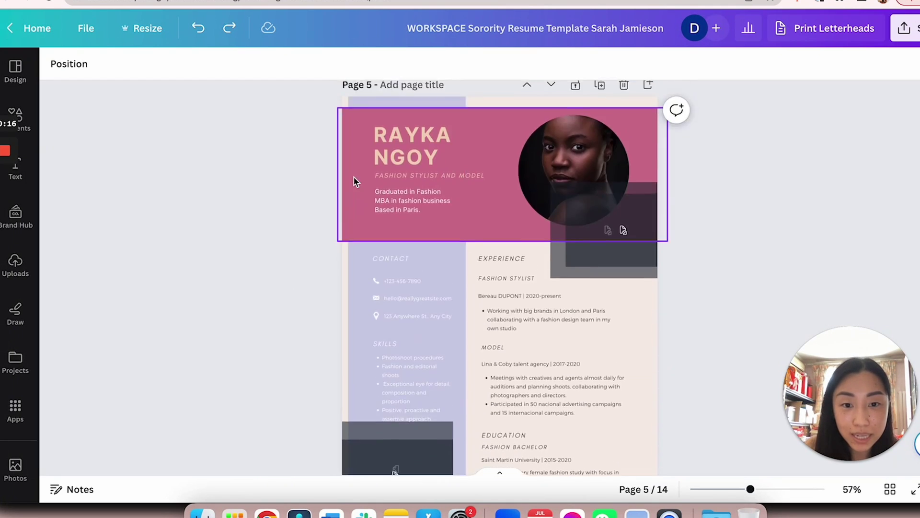
scroll(354, 181, down, 10)
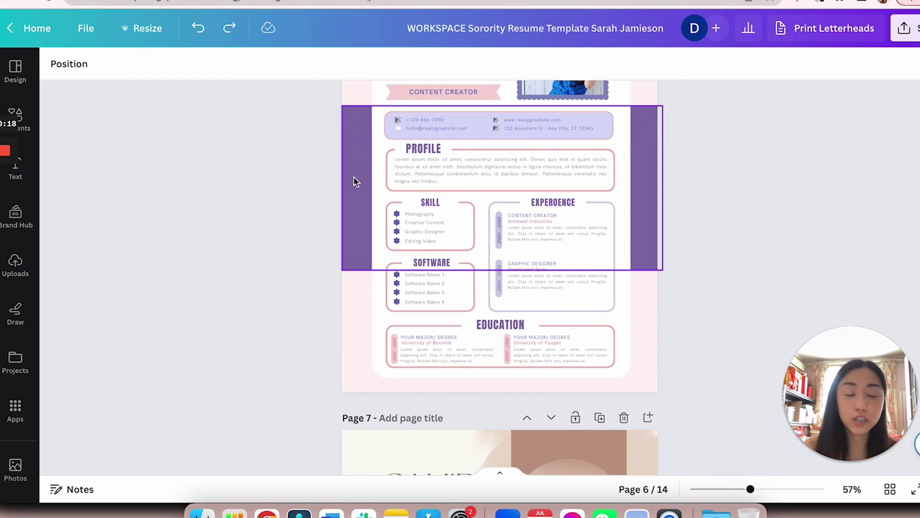
scroll(353, 181, down, 2)
scroll(259, 264, up, 20)
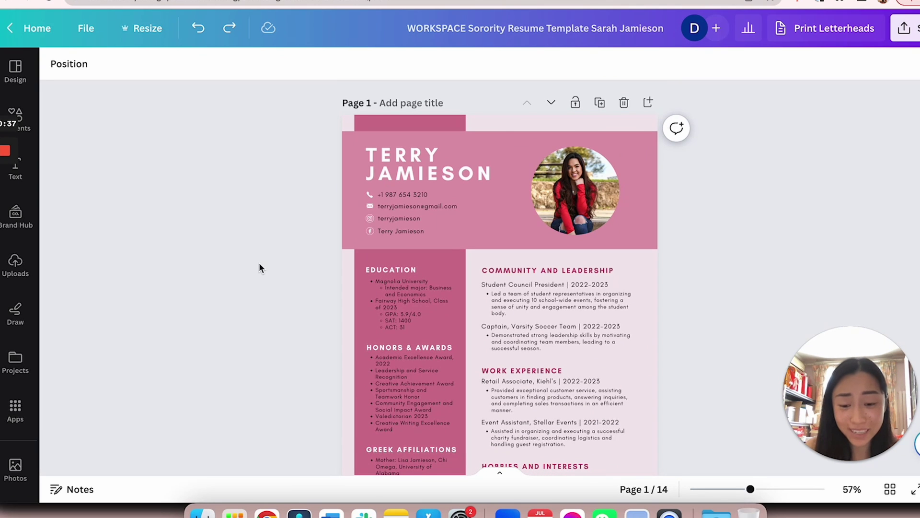
Show the rulers and guides and examine the guide placement on the resume and cover letter pages.
key(shift+r)
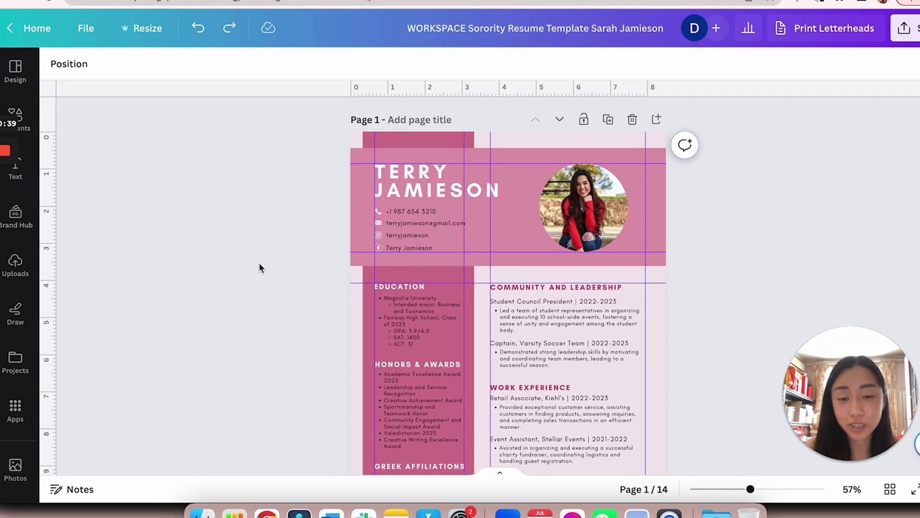
scroll(259, 264, down, 3)
scroll(259, 263, up, 3)
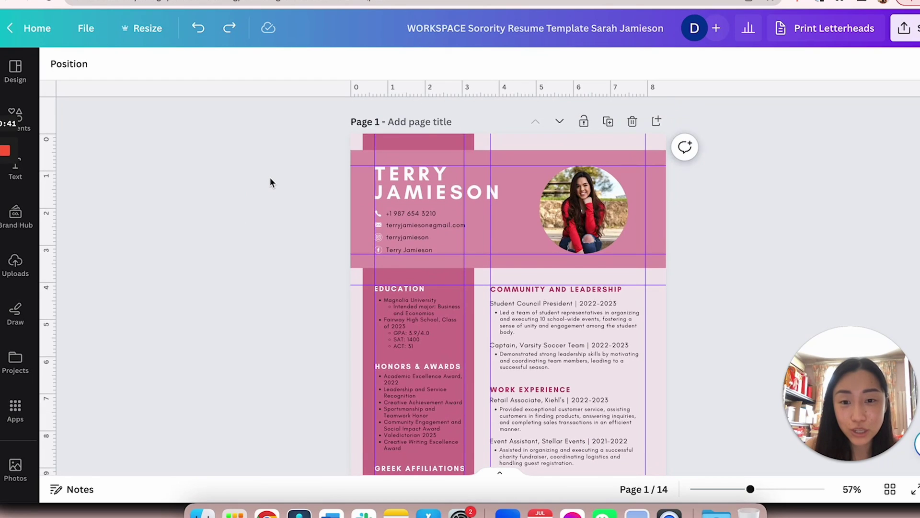
scroll(270, 182, down, 20)
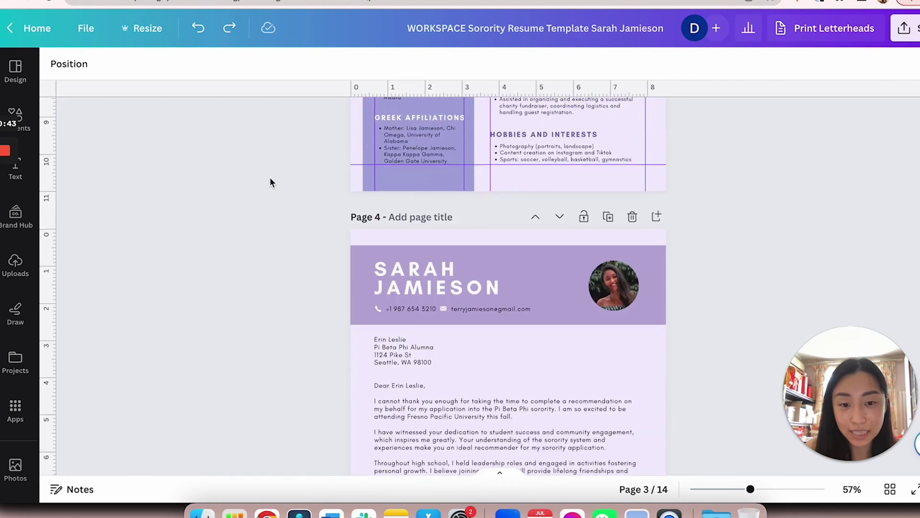
scroll(270, 182, down, 20)
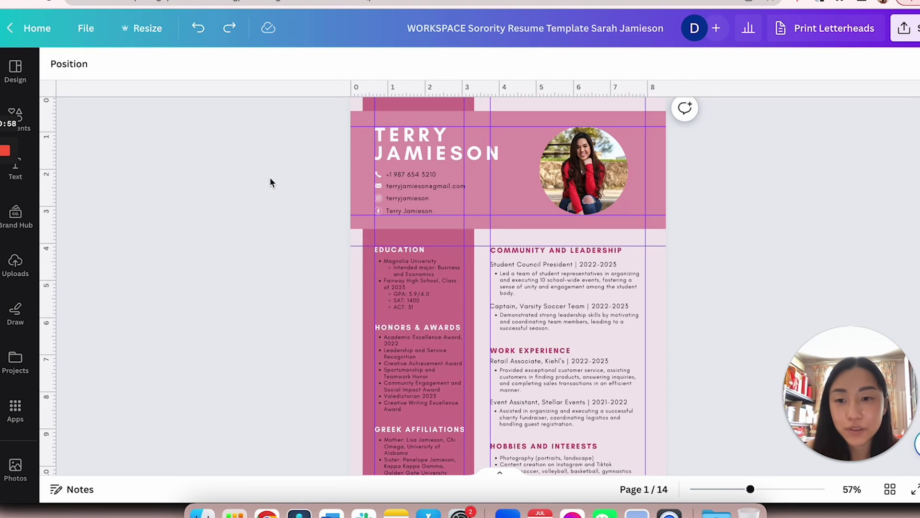
scroll(270, 183, up, 1)
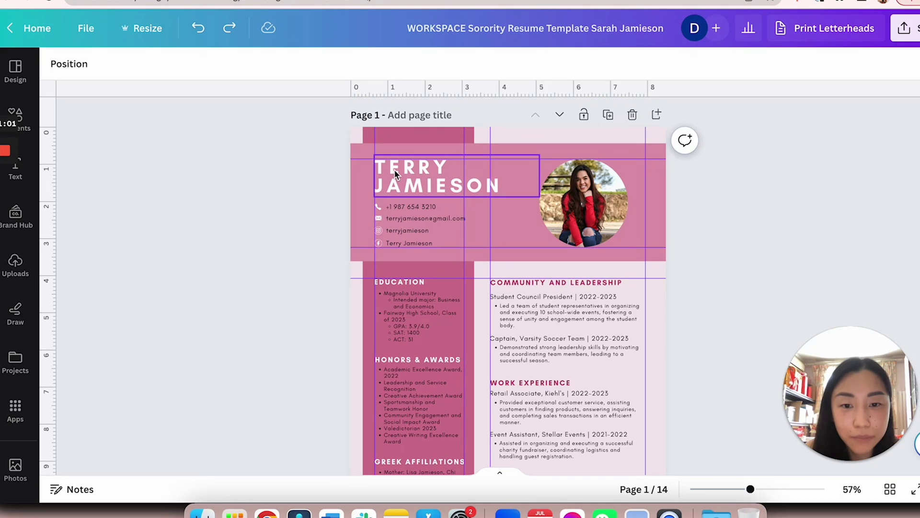
Hide the rulers and guides and try resizing page 1's round portrait photo larger and smaller by eye.
key(shift+r)
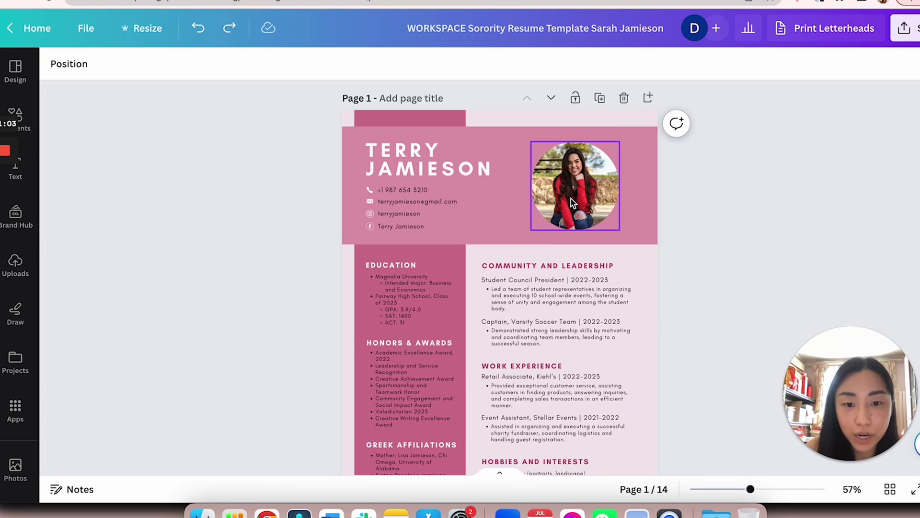
click(571, 204)
drag(623, 231, 632, 242)
drag(604, 209, 608, 206)
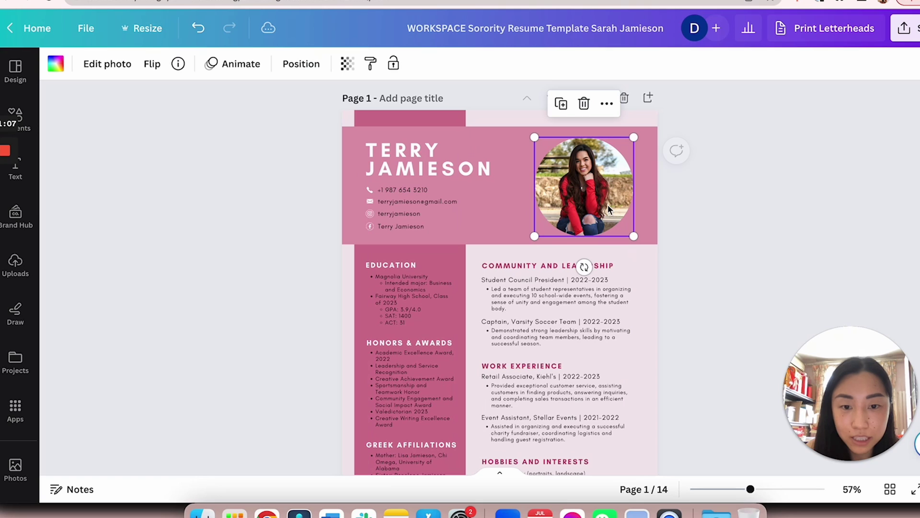
drag(633, 237, 613, 217)
drag(577, 182, 594, 189)
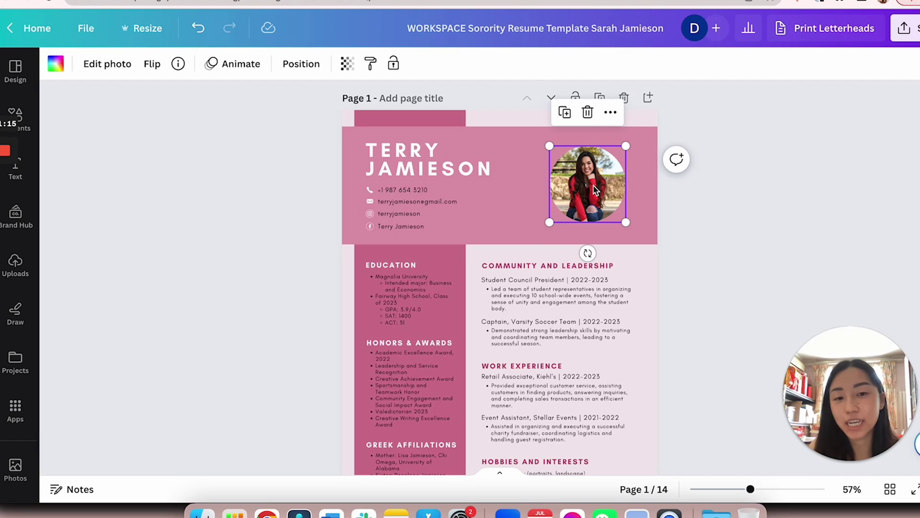
Undo the portrait photo's size and position changes and show the rulers and guides around the header again.
key(super+z)
key(super+z)
key(super+z)
key(super+z)
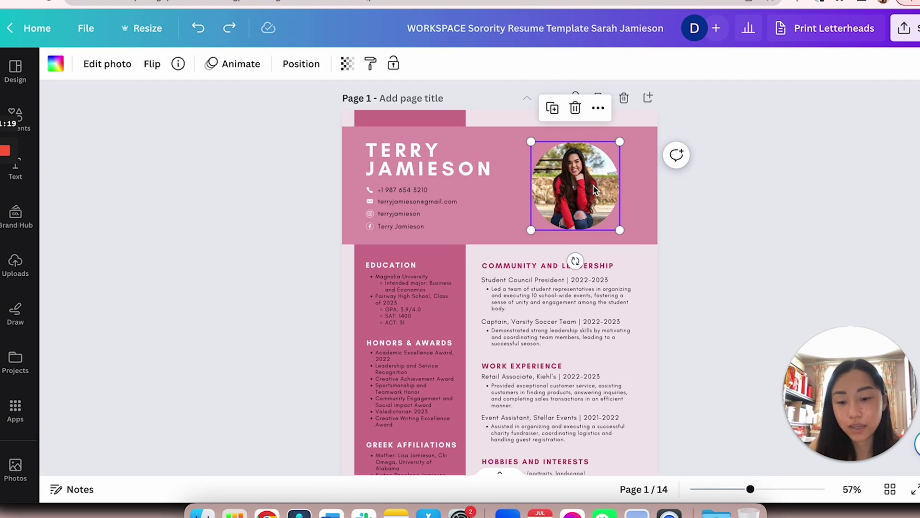
key(shift+r)
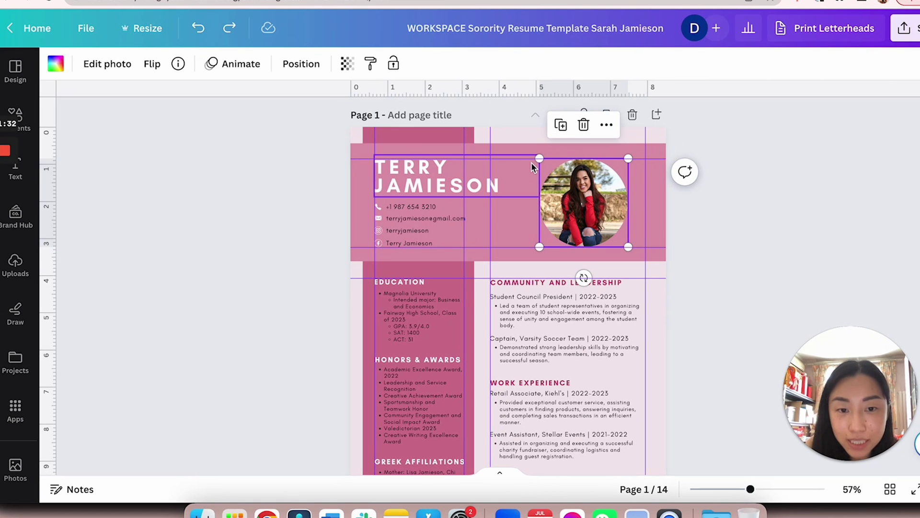
scroll(531, 162, up, 5)
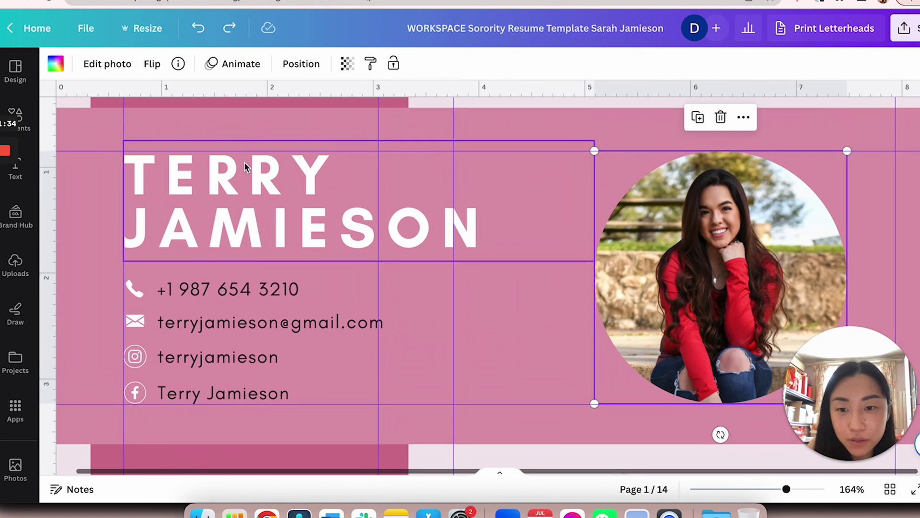
Try slightly enlarging the name heading in page 1's header past the upper guide, and undo it.
click(245, 213)
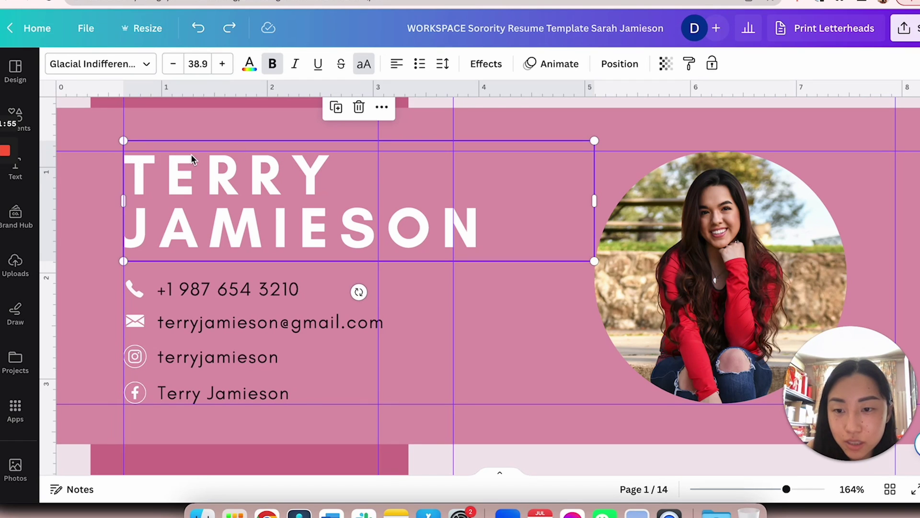
drag(594, 140, 609, 140)
click(652, 139)
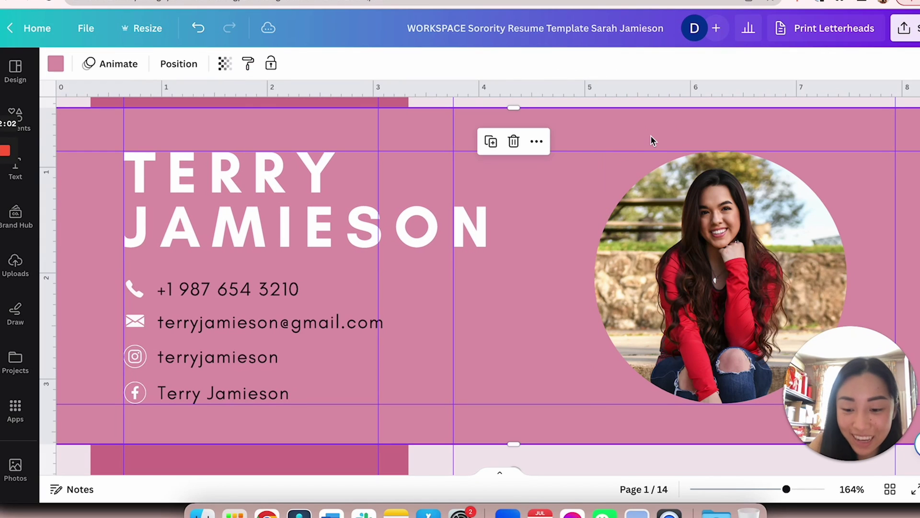
key(super+z)
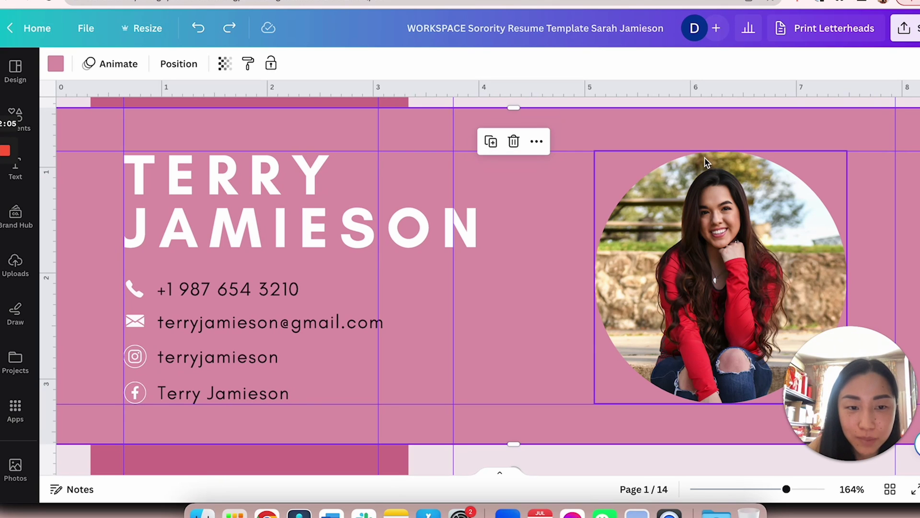
Check how the contact icons and text lines in page 1's header align with the vertical and horizontal guides.
scroll(643, 323, down, 2)
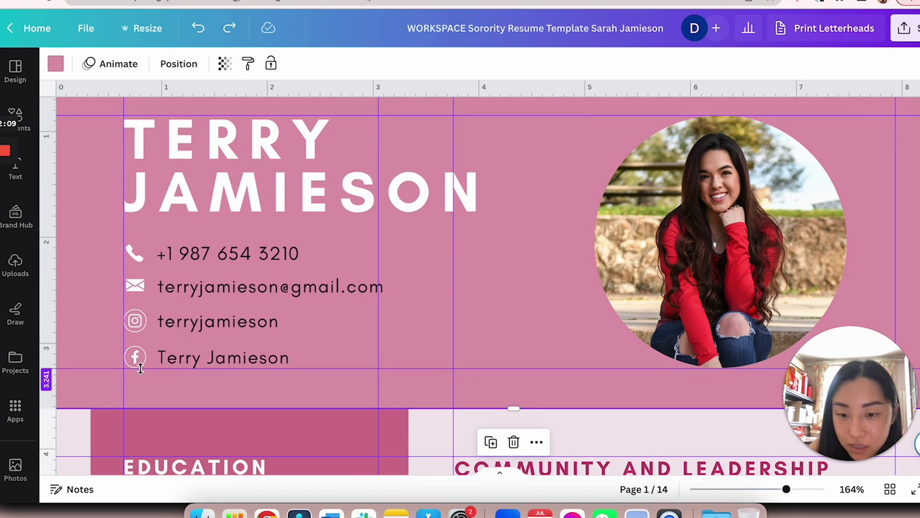
drag(41, 308, 56, 309)
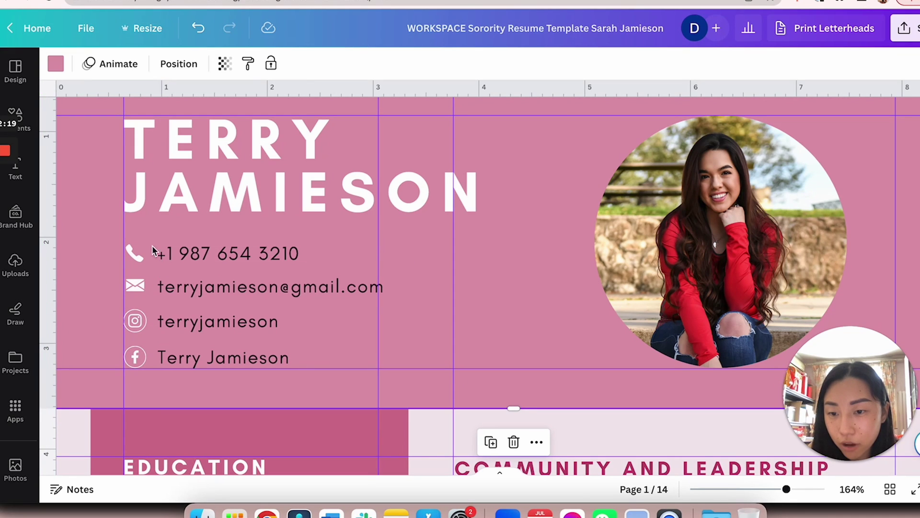
mouse_move(169, 292)
mouse_down()
mouse_move(199, 292)
mouse_move(162, 292)
mouse_move(167, 302)
mouse_move(169, 293)
mouse_up()
scroll(169, 293, down, 5)
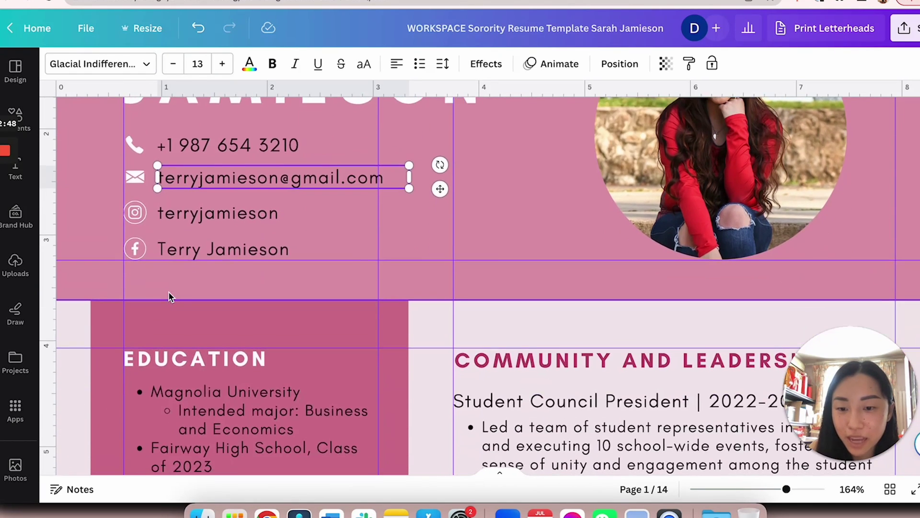
mouse_move(184, 257)
mouse_down()
mouse_move(200, 259)
mouse_move(185, 255)
mouse_up()
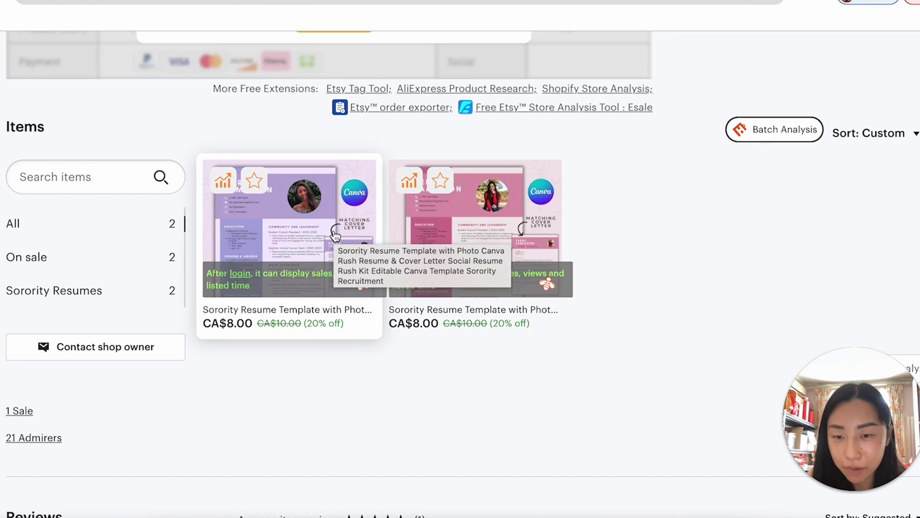
Open the shop's pink sorority resume listing and browse its photos forward past the color customization image and tablet mockup.
click(402, 235)
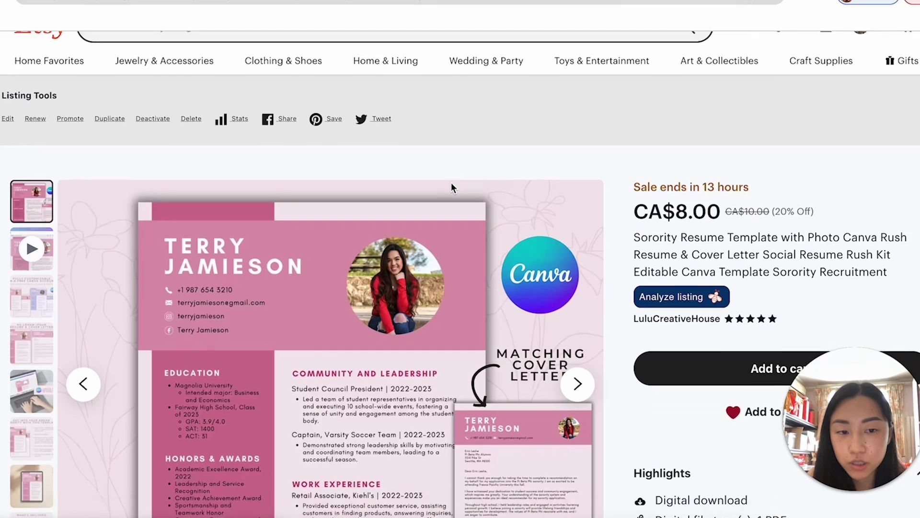
scroll(450, 182, down, 3)
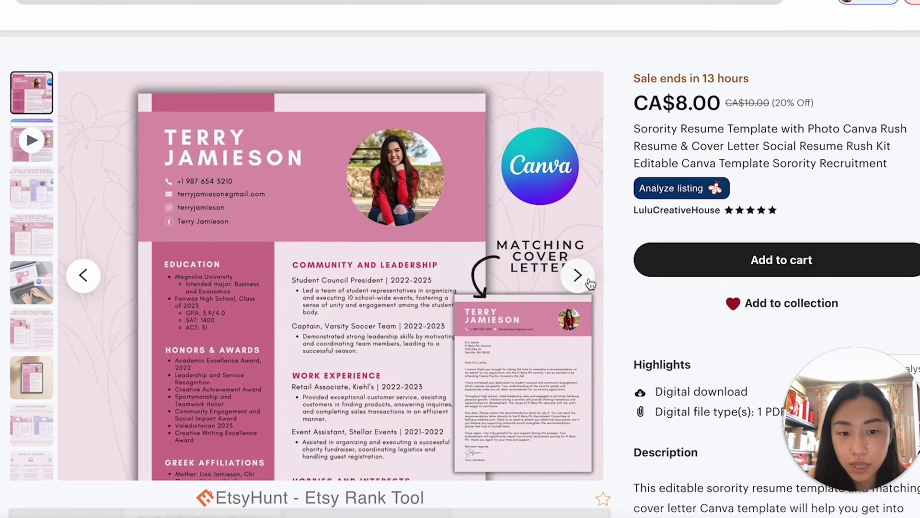
click(580, 275)
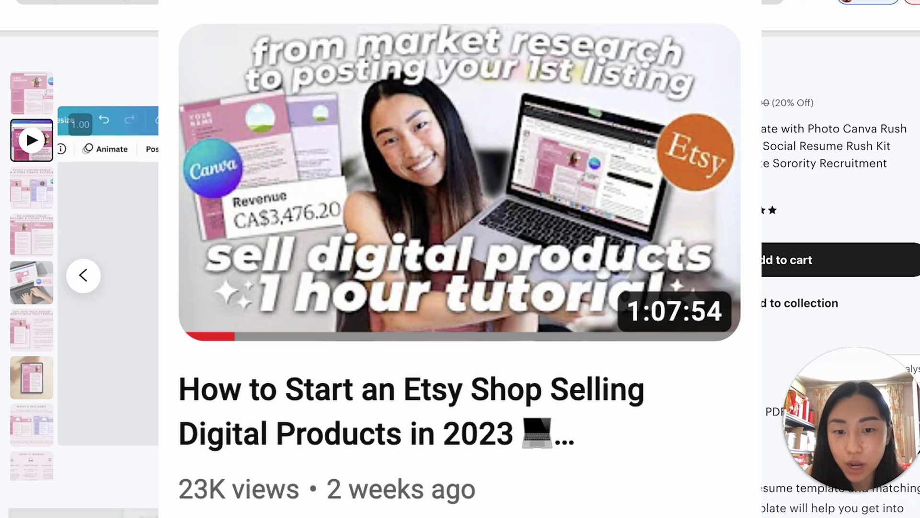
click(578, 275)
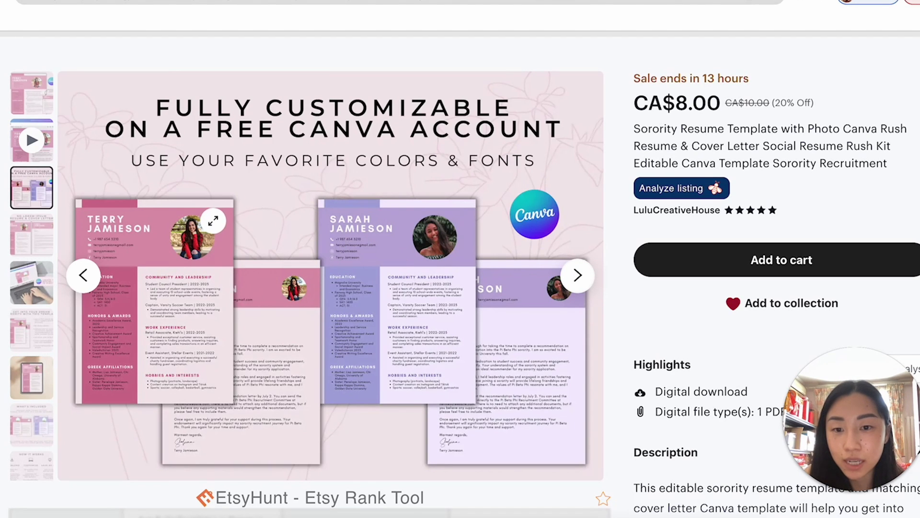
click(589, 275)
click(588, 275)
click(589, 274)
click(588, 275)
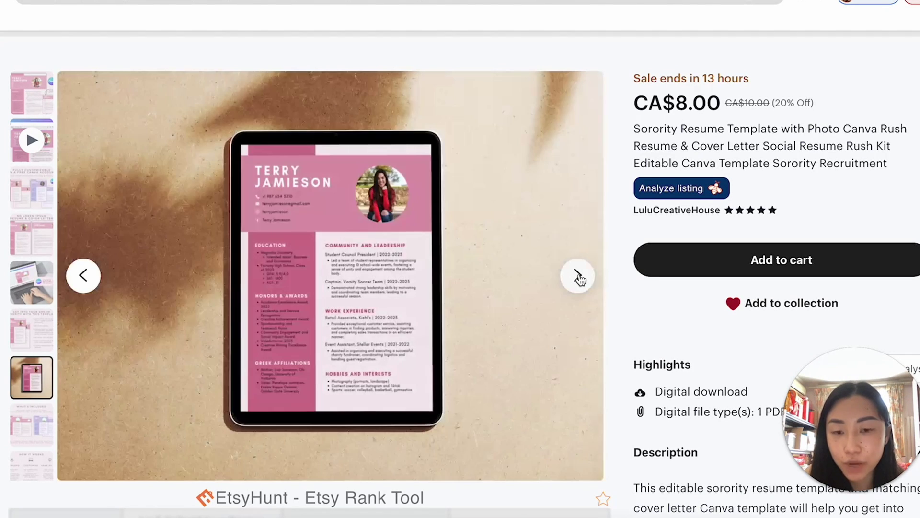
click(582, 276)
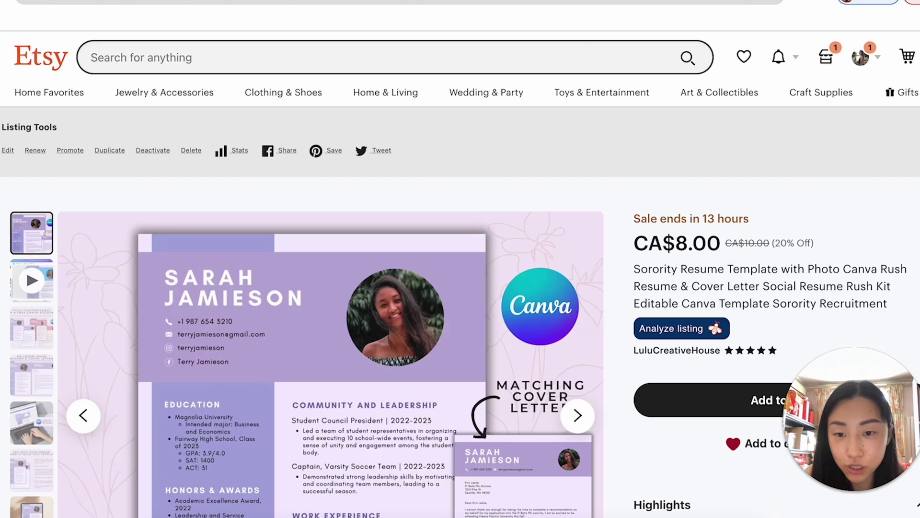
Compare the purple listing with the pink one, going back through the pink listing's photos to the laptop mockup.
scroll(565, 256, down, 3)
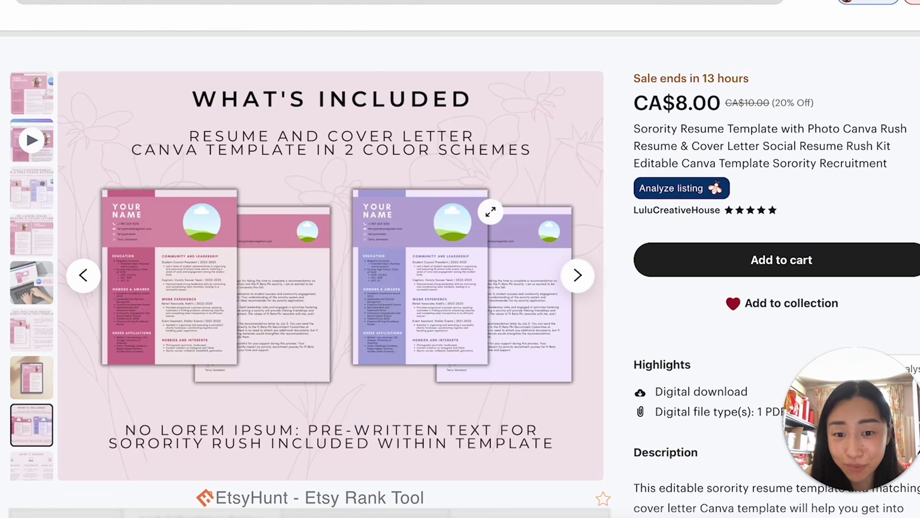
triple_click(86, 278)
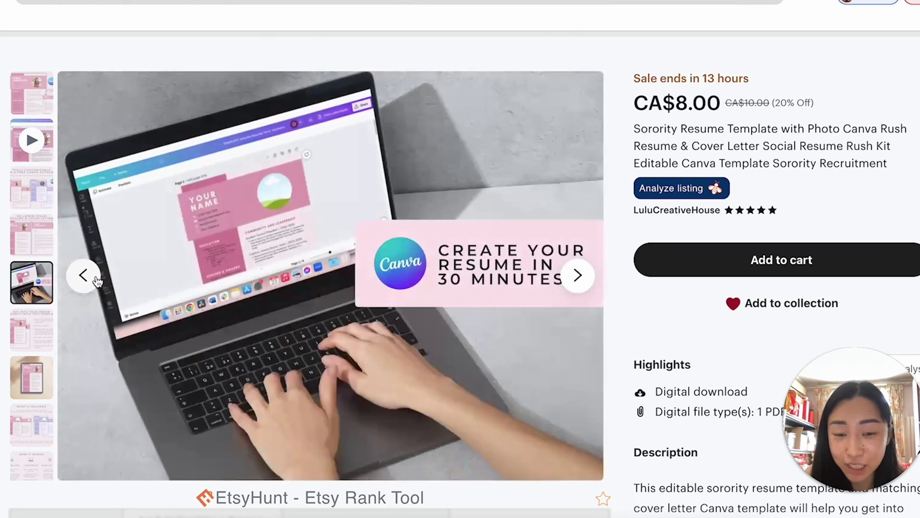
click(87, 278)
click(96, 280)
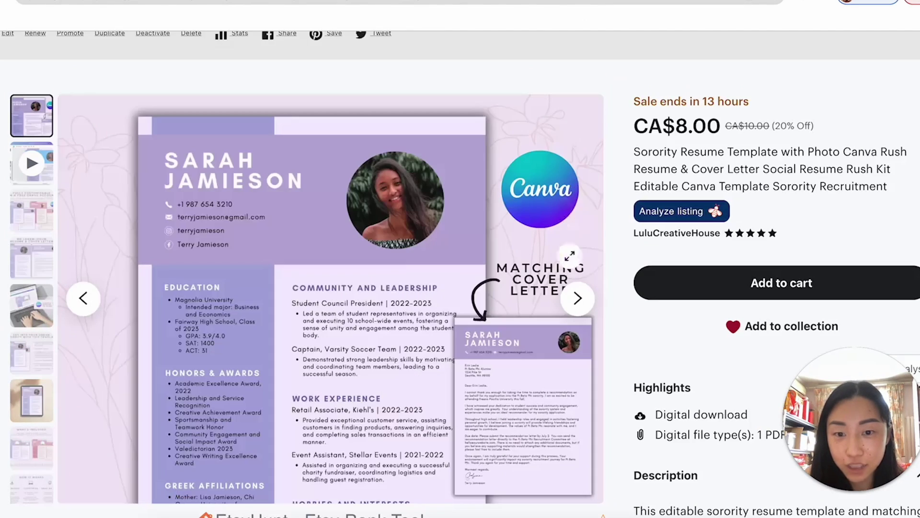
Browse the purple sorority resume listing's video and photos through to the What's Included image.
scroll(573, 260, down, 1)
click(585, 281)
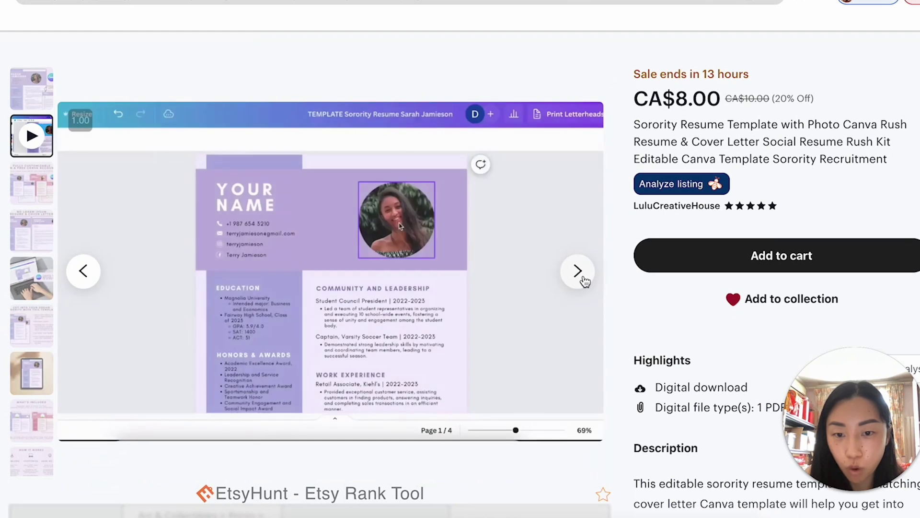
click(584, 279)
double_click(580, 274)
double_click(578, 271)
click(577, 272)
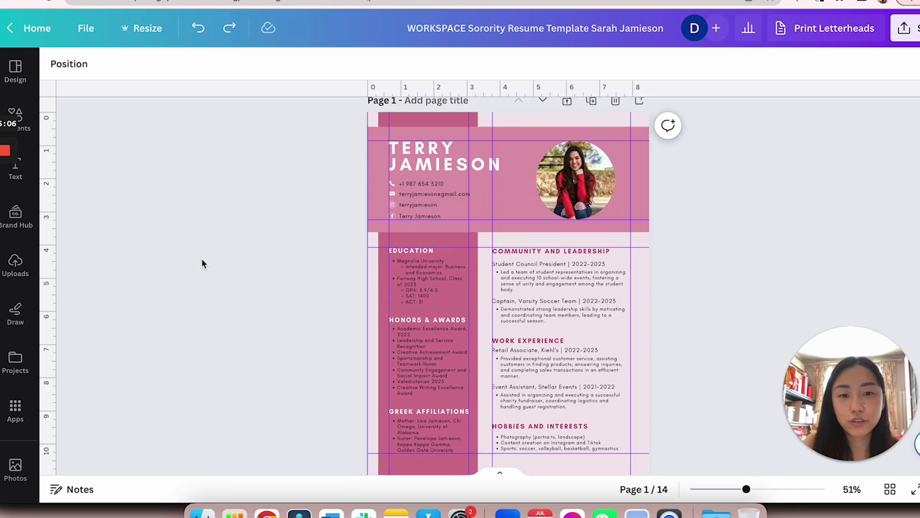
Switch to the Canva workspace design and look over page 1's name heading, section layout and guides.
scroll(201, 257, down, 1)
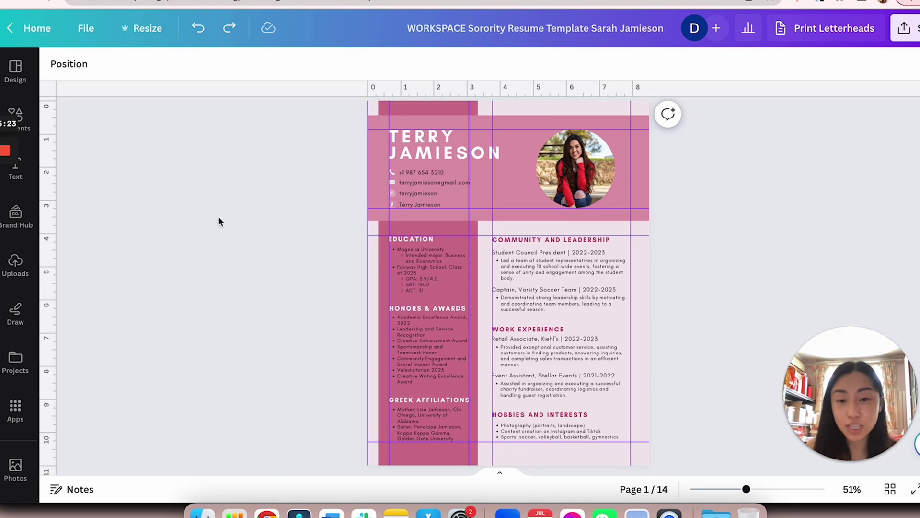
click(421, 152)
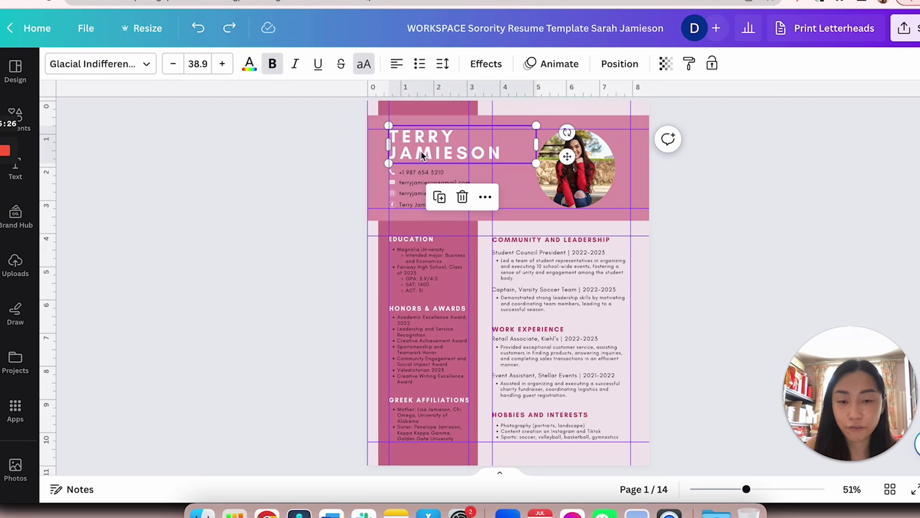
click(525, 269)
click(303, 260)
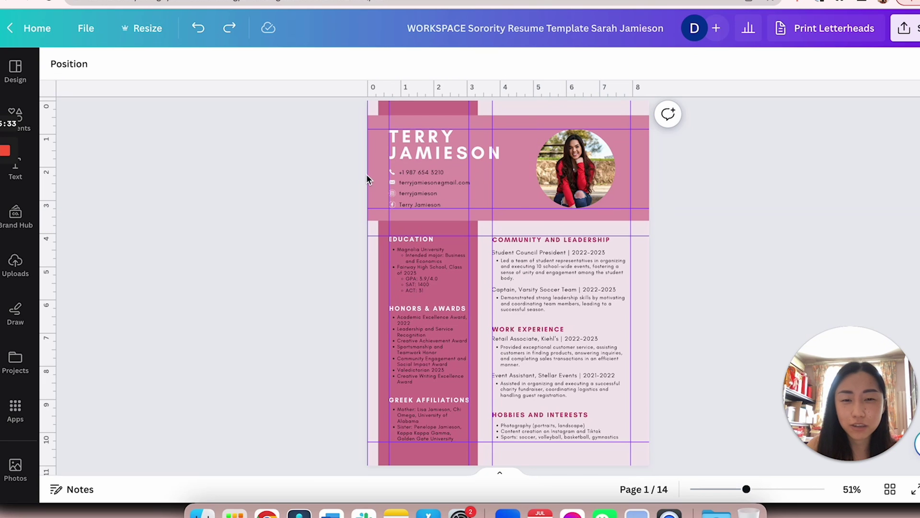
scroll(289, 237, down, 3)
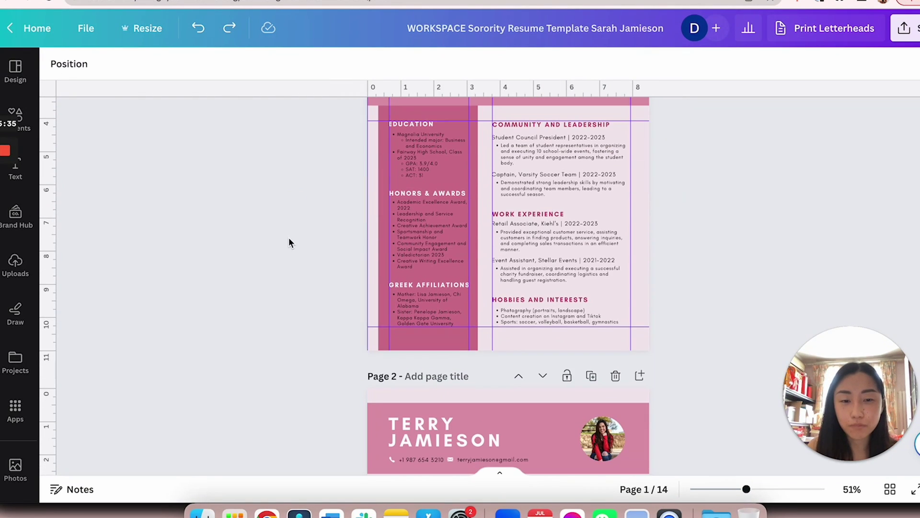
scroll(527, 290, up, 4)
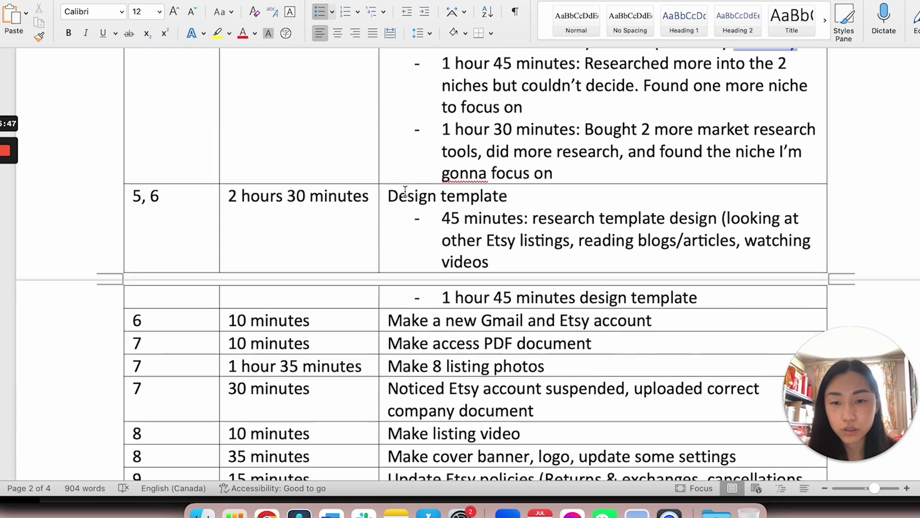
Review the Design template entry in the Word time log, highlighting its time spent and the "1 hour 45 minutes design template" line.
scroll(374, 204, up, 1)
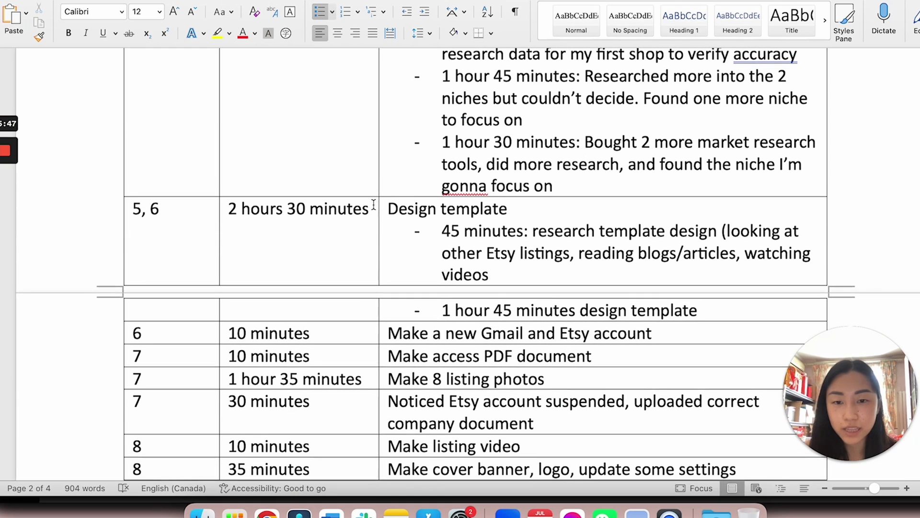
click(432, 225)
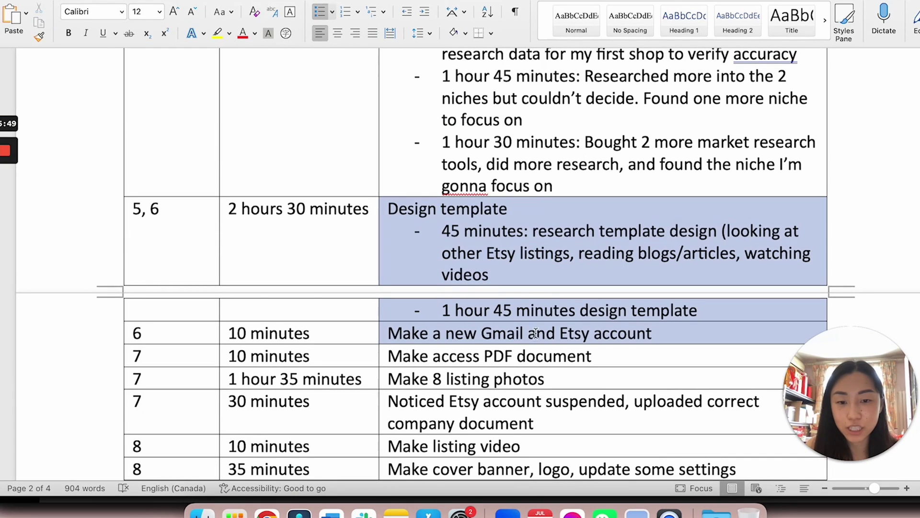
drag(242, 209, 336, 212)
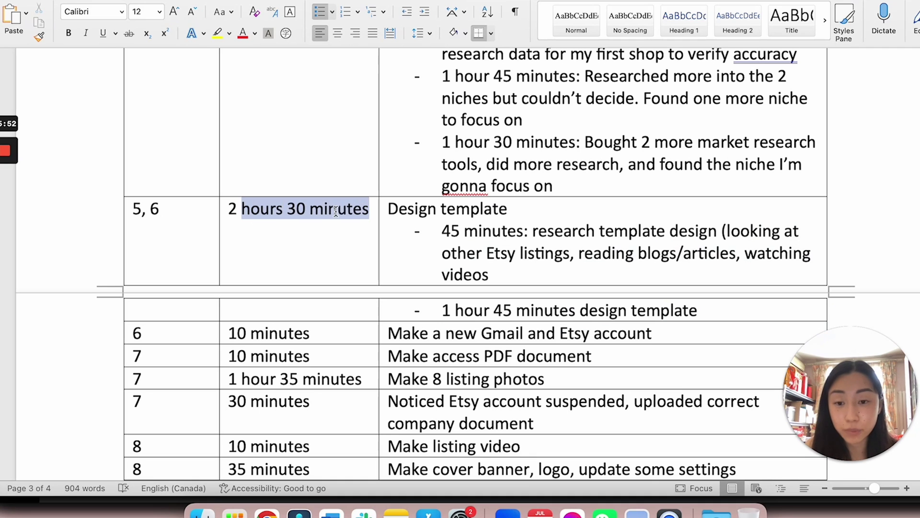
click(348, 214)
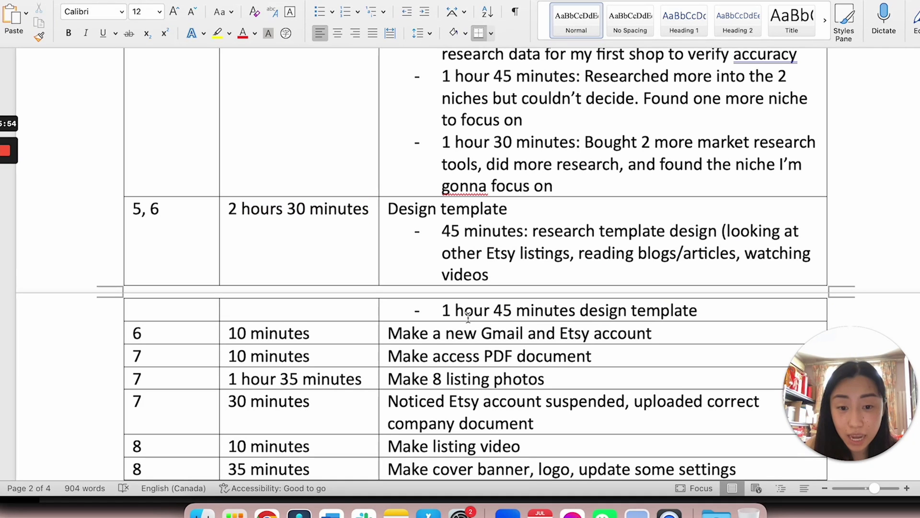
drag(443, 311, 695, 314)
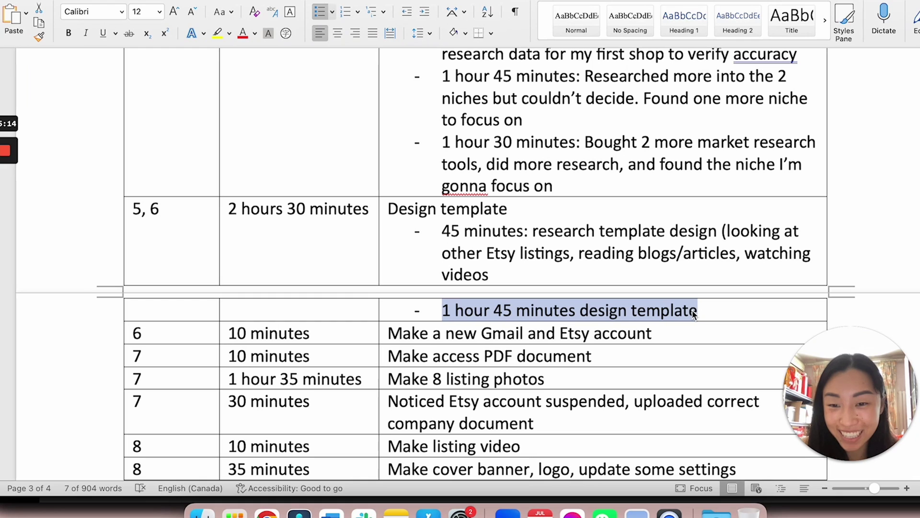
click(597, 272)
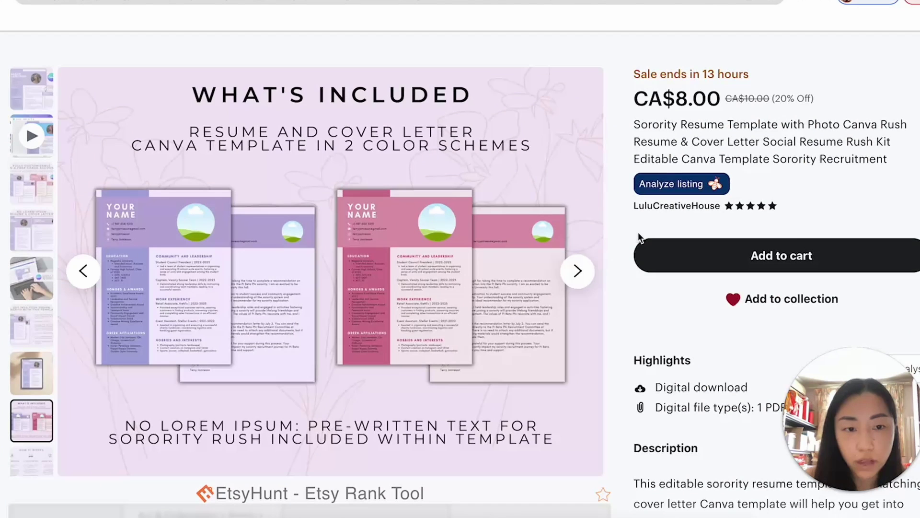
Expand the purple Etsy listing's full description and read from its opening paragraph through the How It Works section.
scroll(639, 236, down, 5)
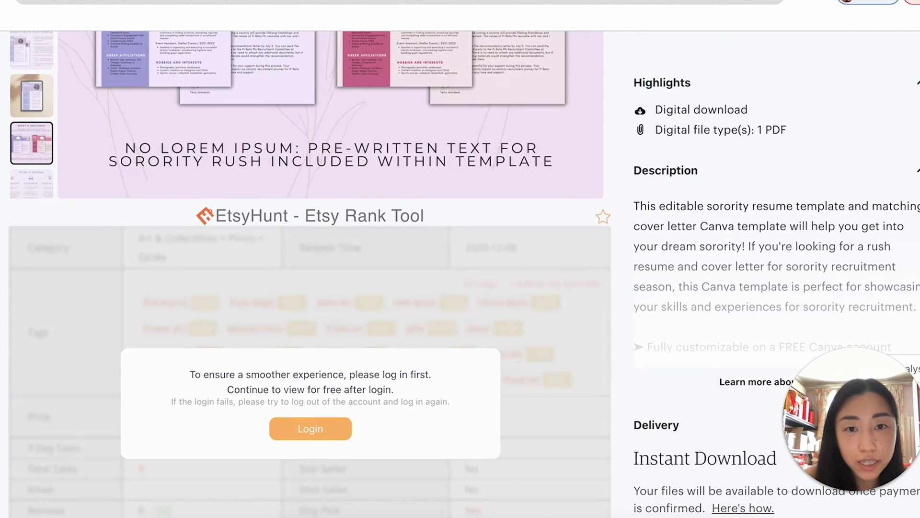
click(738, 383)
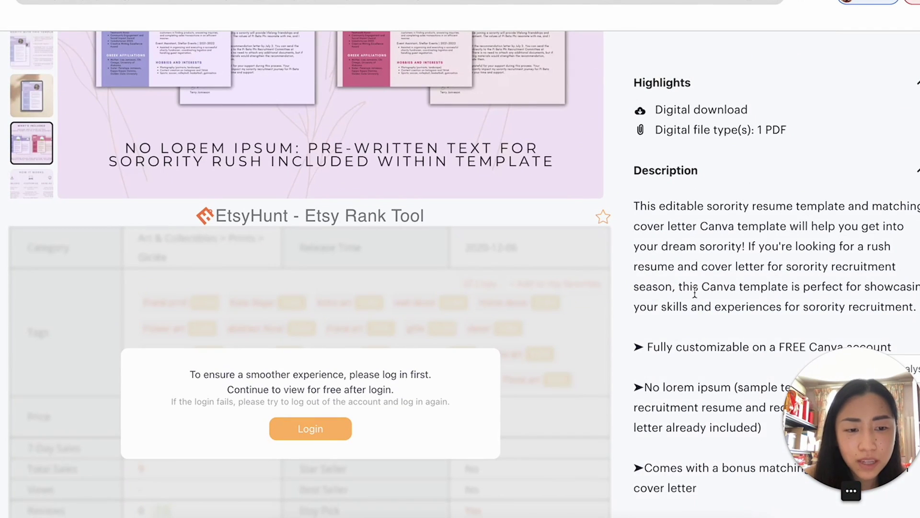
scroll(694, 293, down, 2)
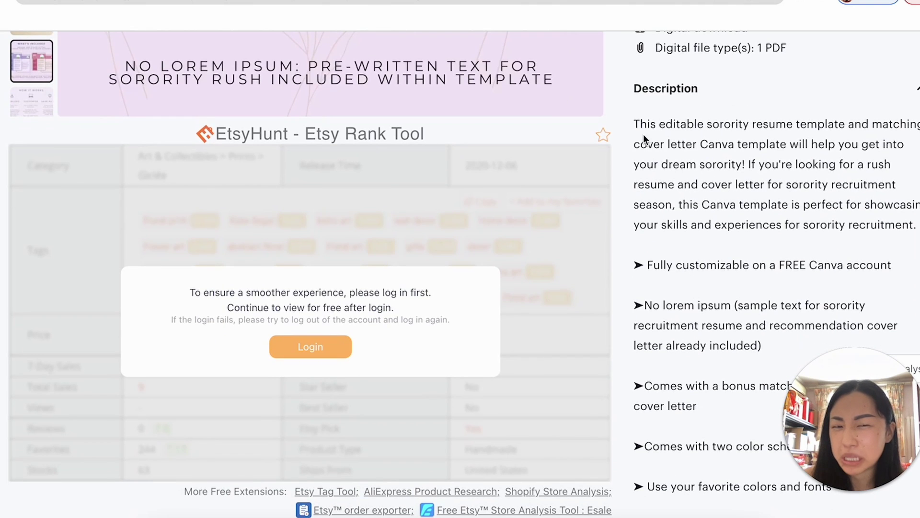
drag(638, 127, 739, 283)
scroll(738, 282, down, 8)
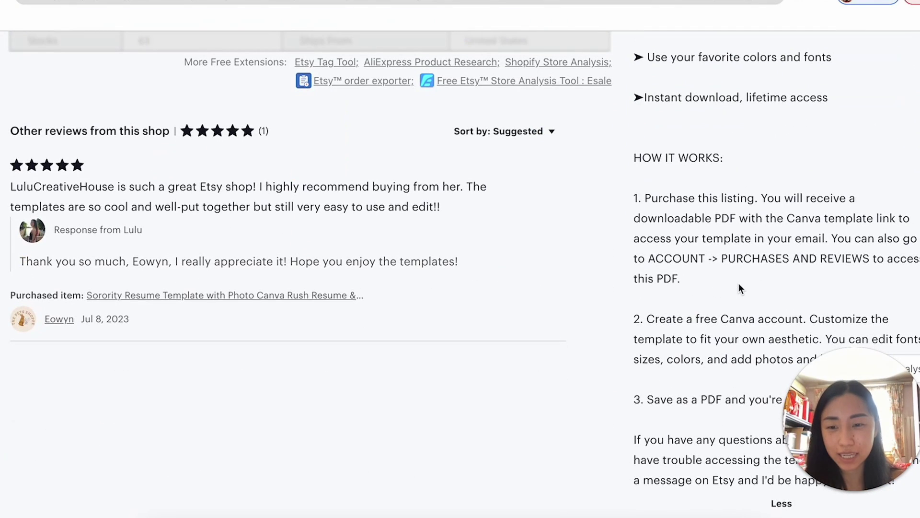
scroll(739, 287, up, 8)
click(720, 252)
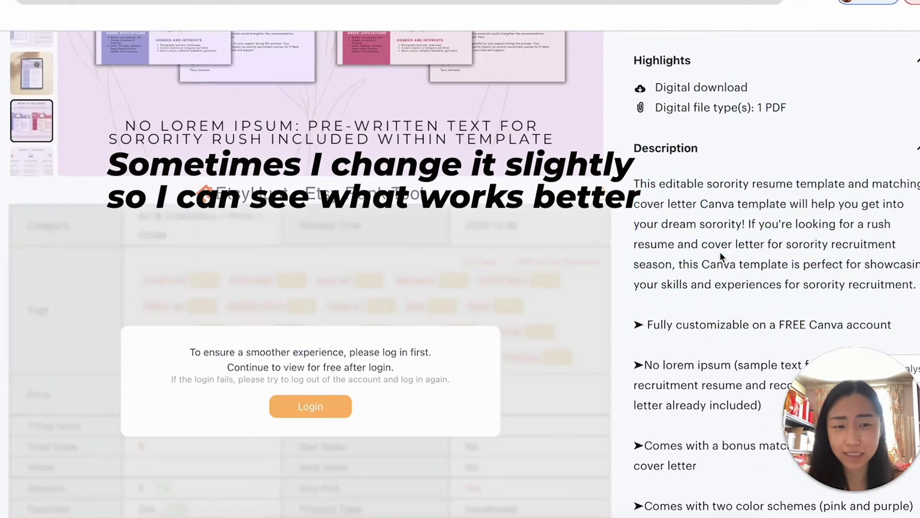
Examine the purple listing's title, highlighting the wording from "Rush Kit" to "Sorority Recruitment".
scroll(720, 252, up, 3)
scroll(720, 251, up, 8)
drag(635, 269, 912, 301)
click(911, 314)
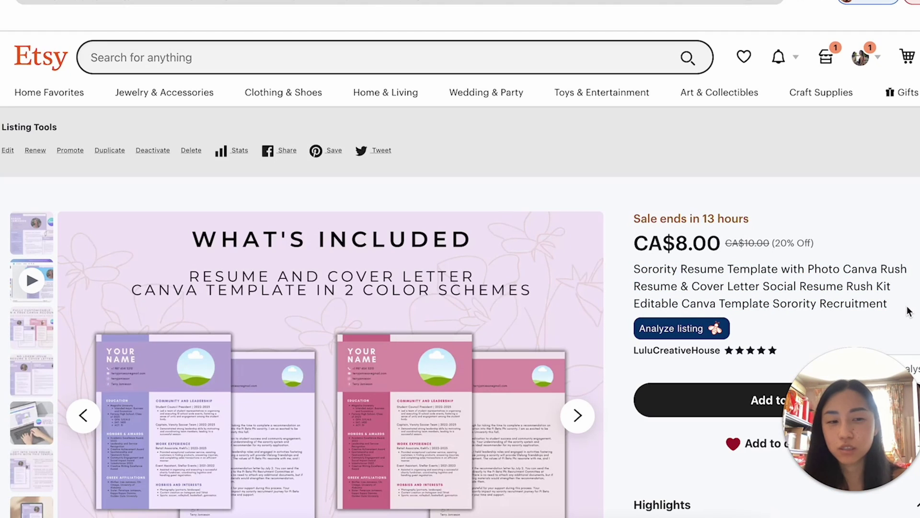
mouse_move(843, 270)
mouse_down()
mouse_move(789, 286)
mouse_move(883, 308)
mouse_move(846, 287)
mouse_up()
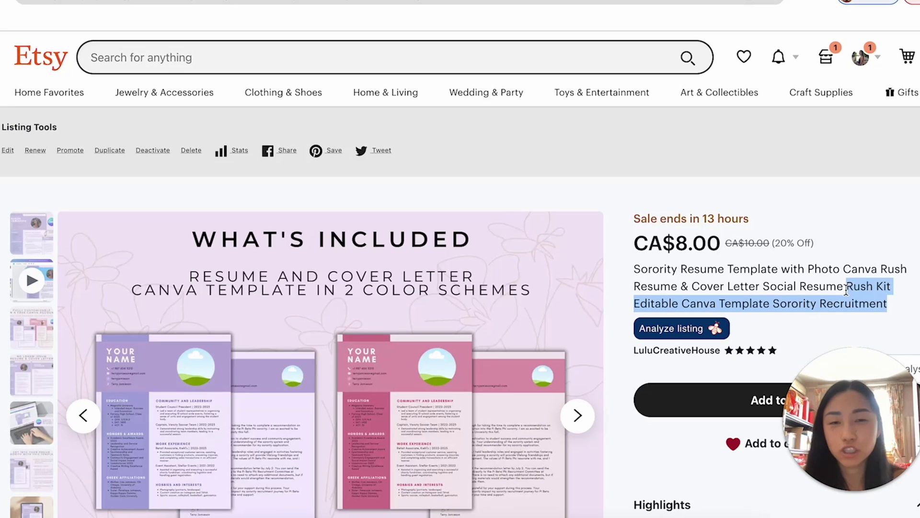
click(846, 289)
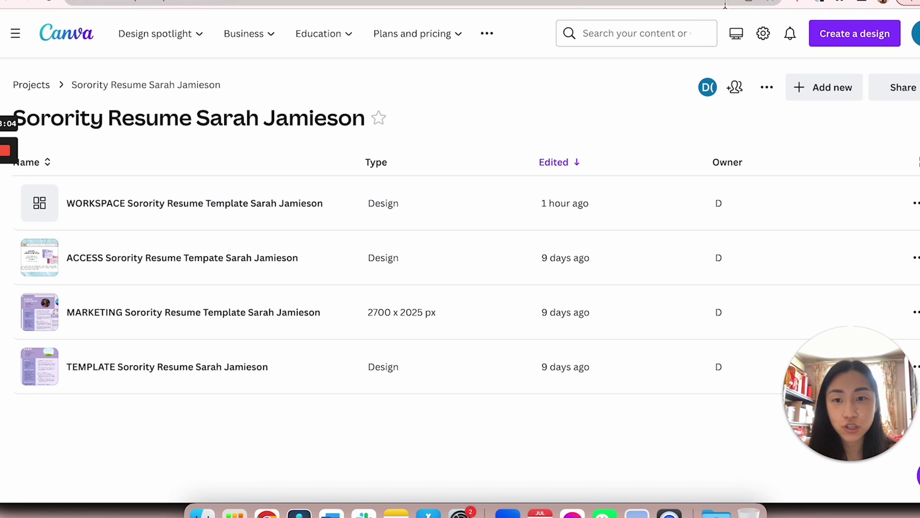
Open the Start Your Etsy Checklist in Google Docs and look through its new-shop timeline table and braindump section.
click(394, 0)
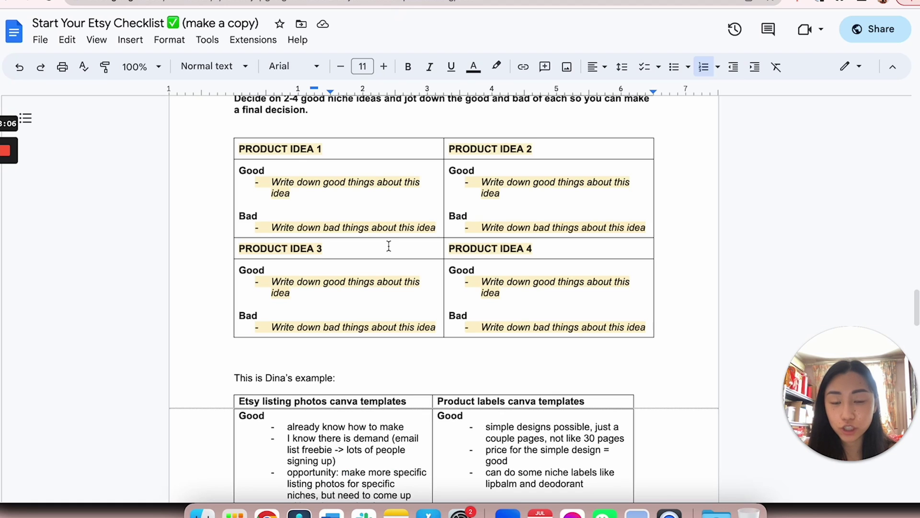
scroll(388, 245, up, 15)
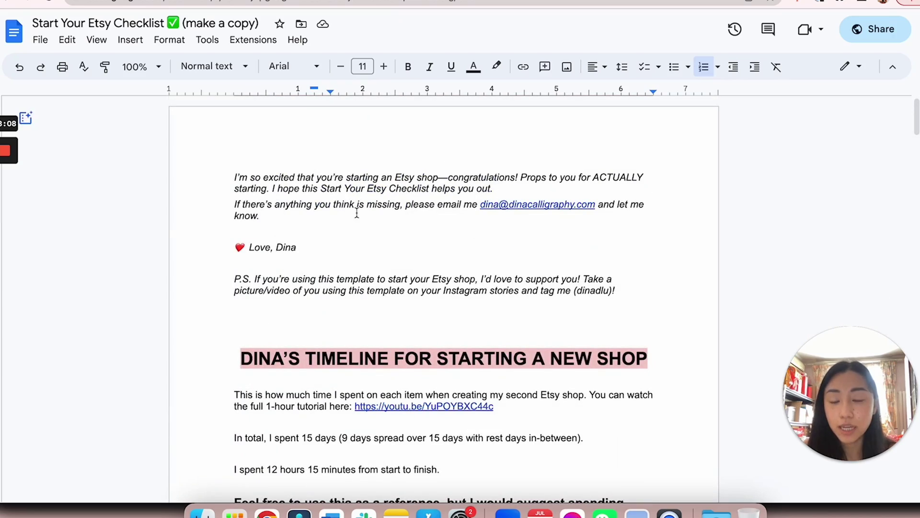
scroll(357, 213, down, 20)
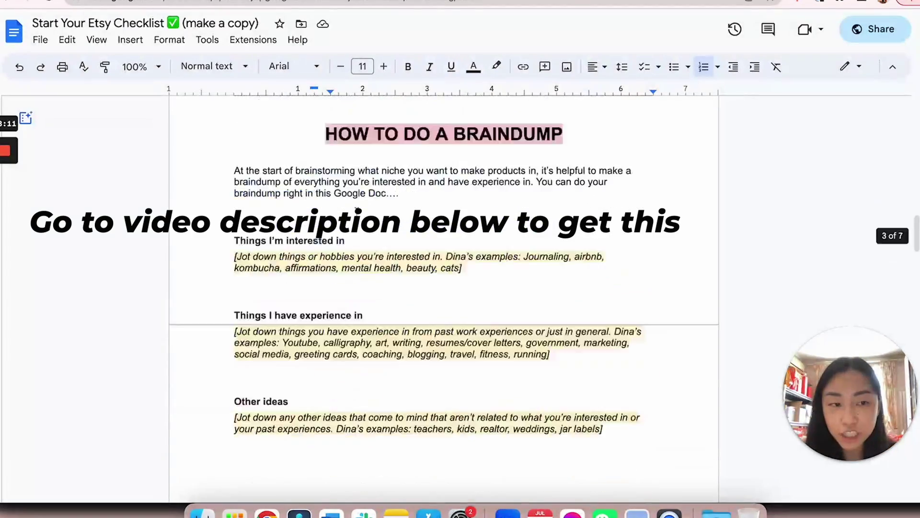
scroll(360, 217, up, 20)
scroll(399, 248, down, 8)
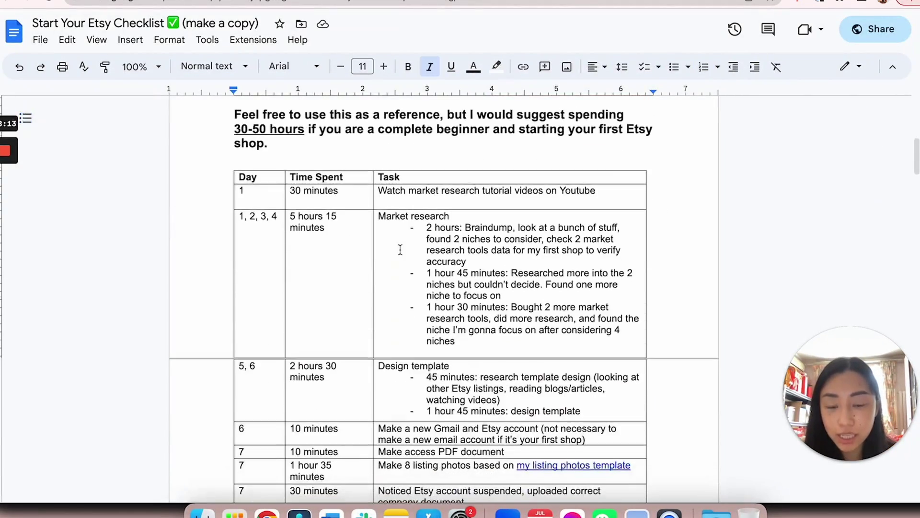
scroll(451, 223, down, 10)
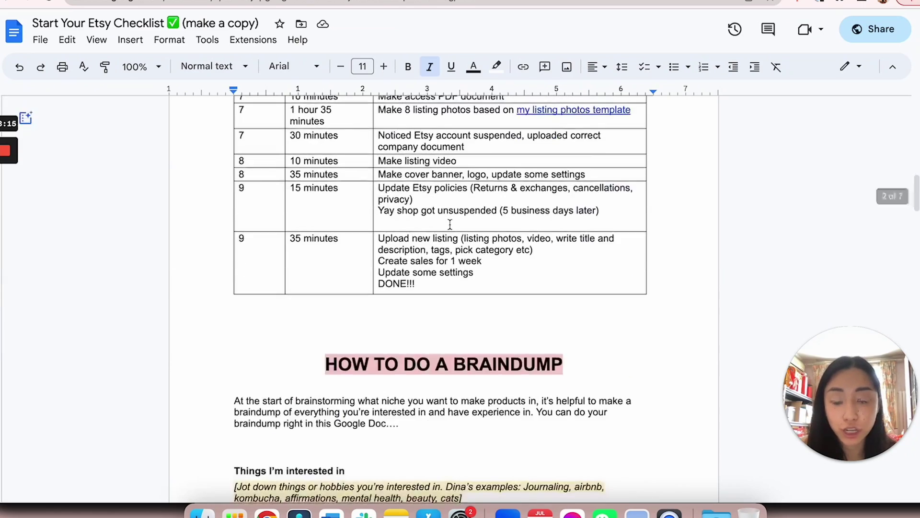
Look through the checklist's braindump, market research and niche comparison sections, down to How to Organize Your Canva Folders.
scroll(397, 161, down, 3)
scroll(397, 161, up, 2)
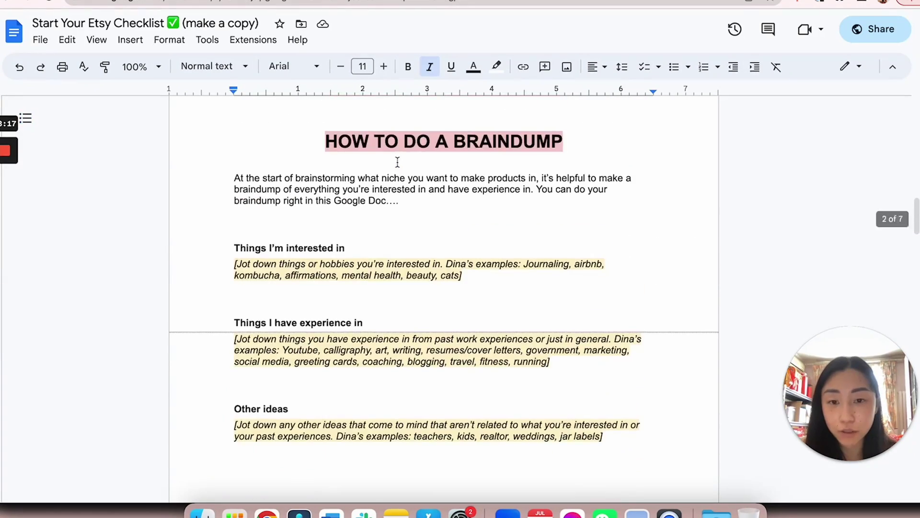
scroll(398, 161, down, 20)
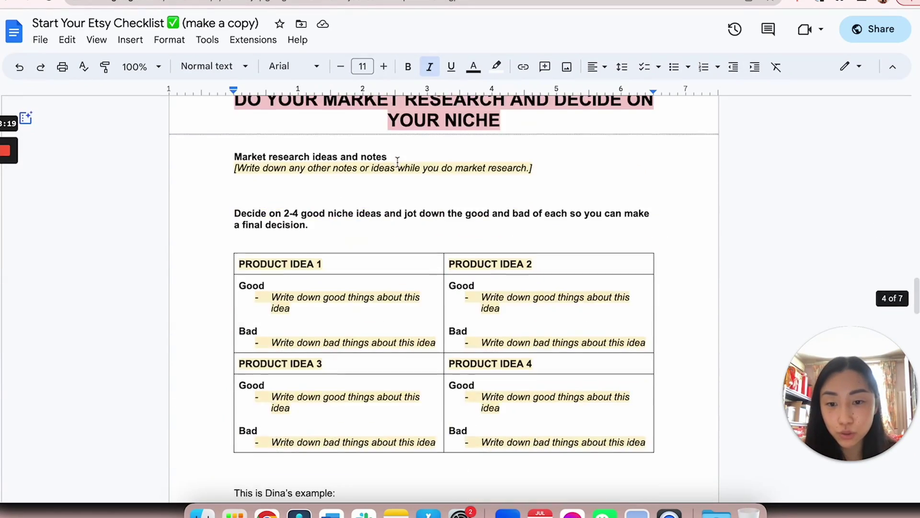
scroll(398, 161, up, 3)
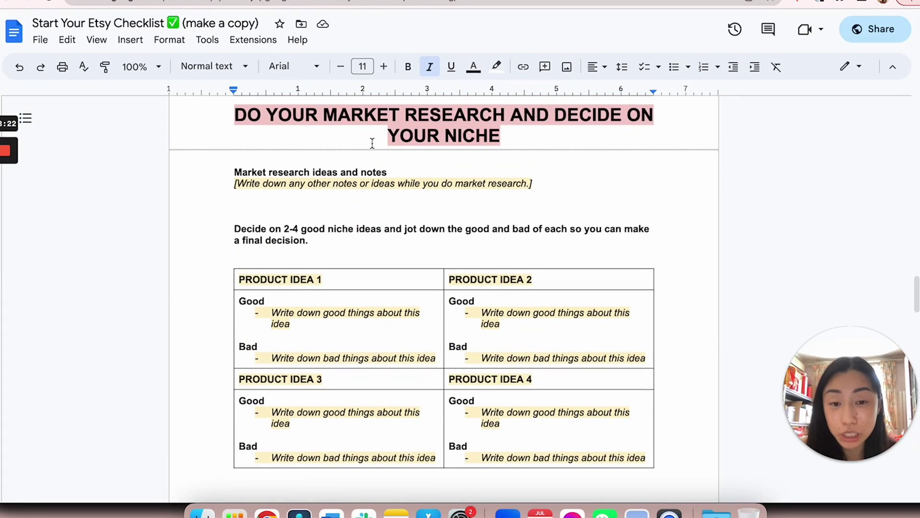
scroll(426, 248, down, 20)
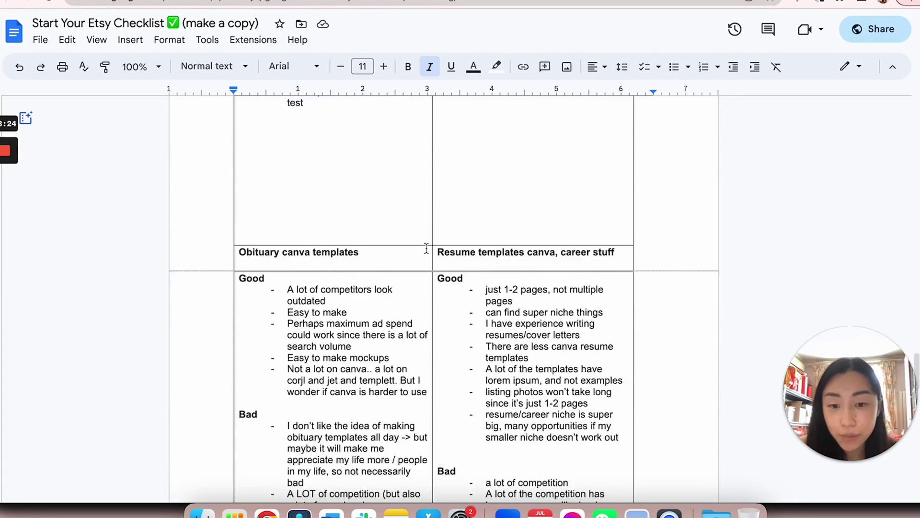
scroll(426, 247, up, 1)
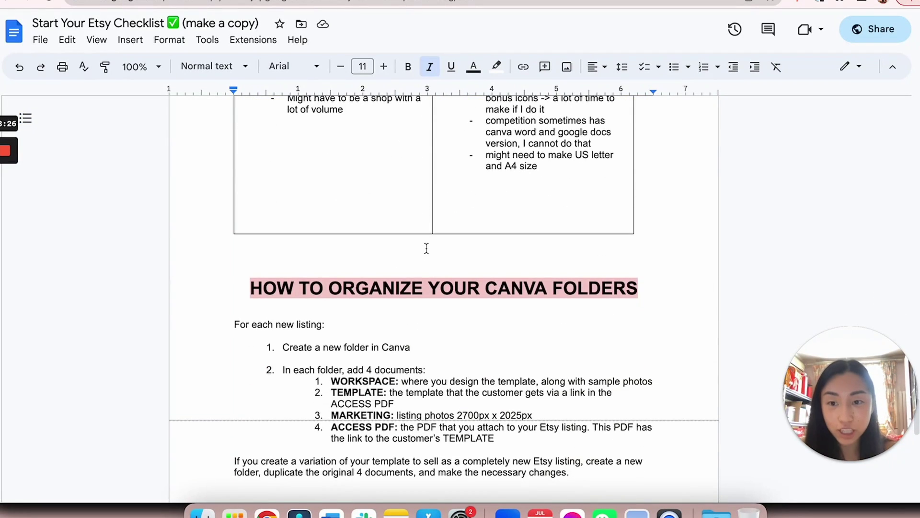
scroll(426, 248, down, 5)
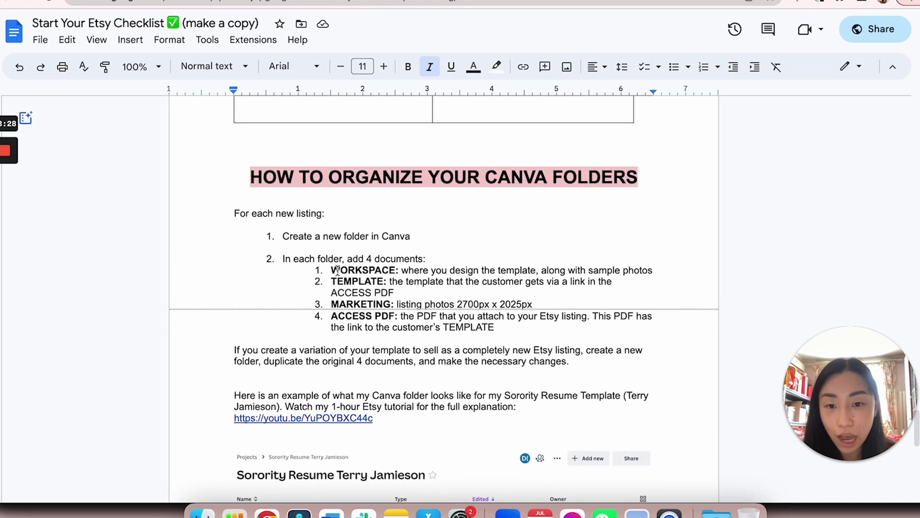
scroll(466, 256, down, 2)
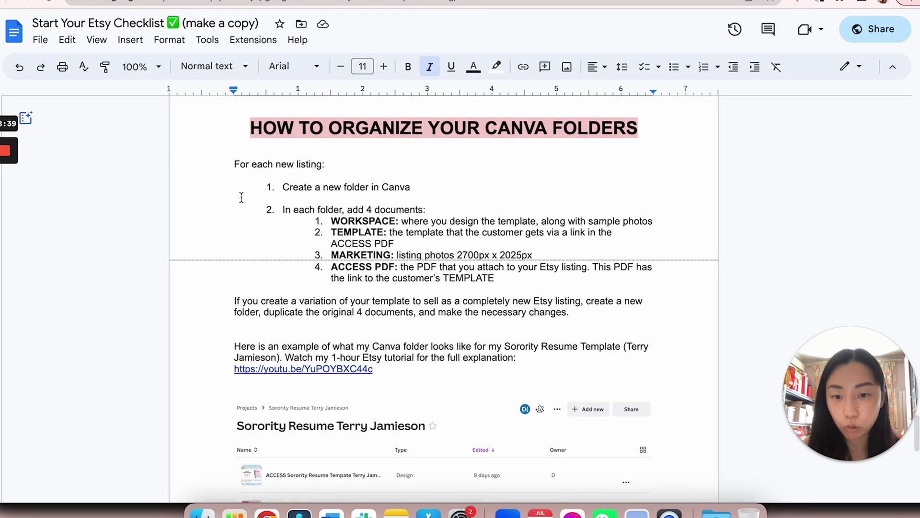
Read the Canva folder instructions, highlighting the new-folder step, the four-document step and the WORKSPACE description.
drag(256, 166, 325, 165)
drag(282, 187, 426, 186)
drag(305, 210, 408, 208)
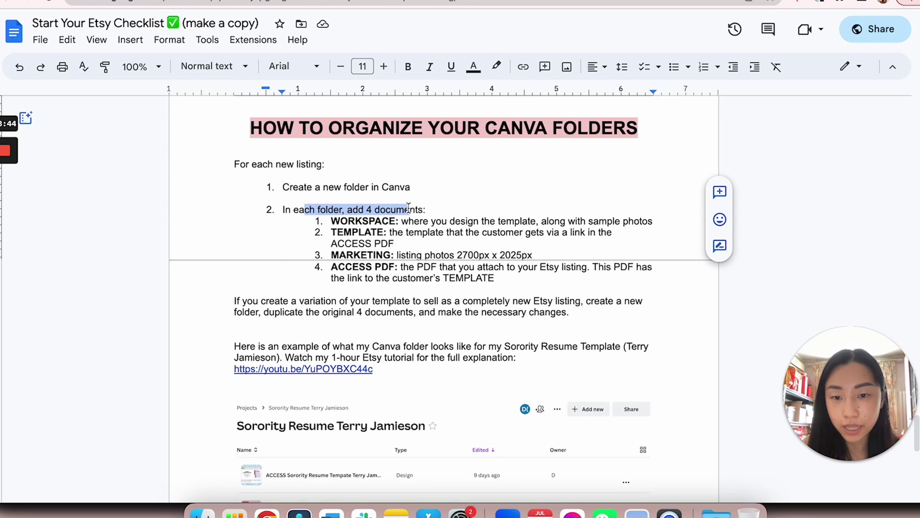
drag(332, 222, 658, 220)
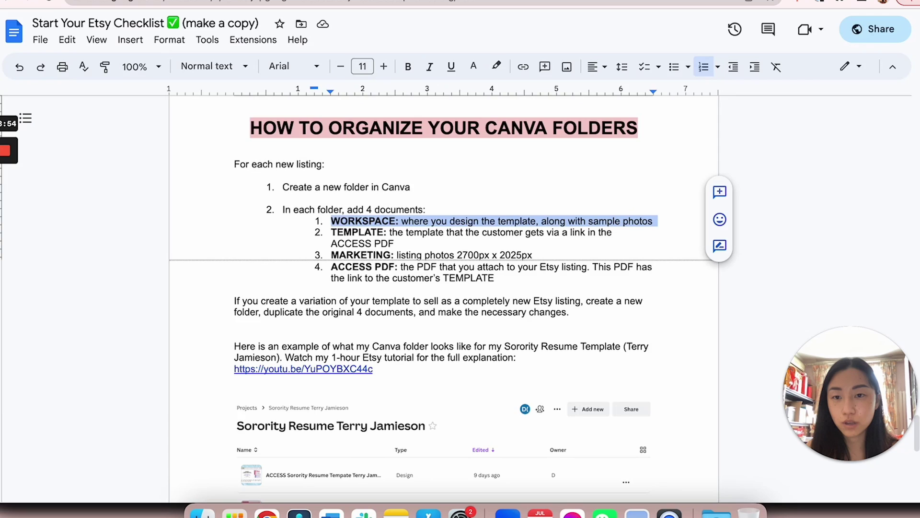
Switch to the WORKSPACE sorority resume design in Canva and review its pink and purple resume and cover letter pages.
key(ctrl+Tab)
key(shift+r)
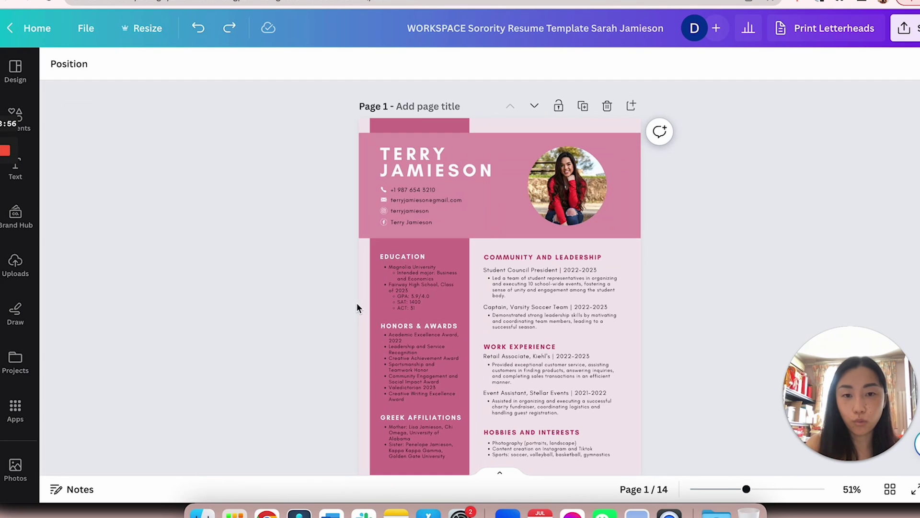
scroll(304, 266, down, 15)
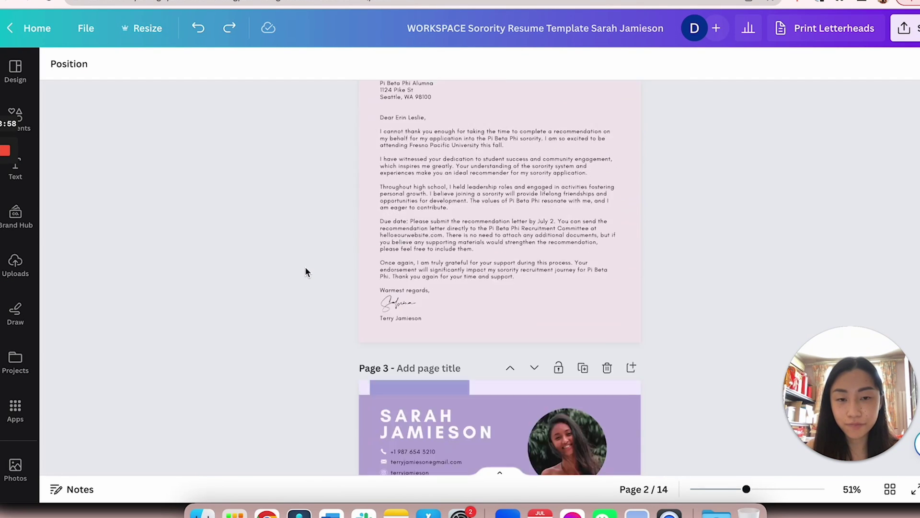
scroll(305, 266, up, 15)
scroll(305, 267, down, 15)
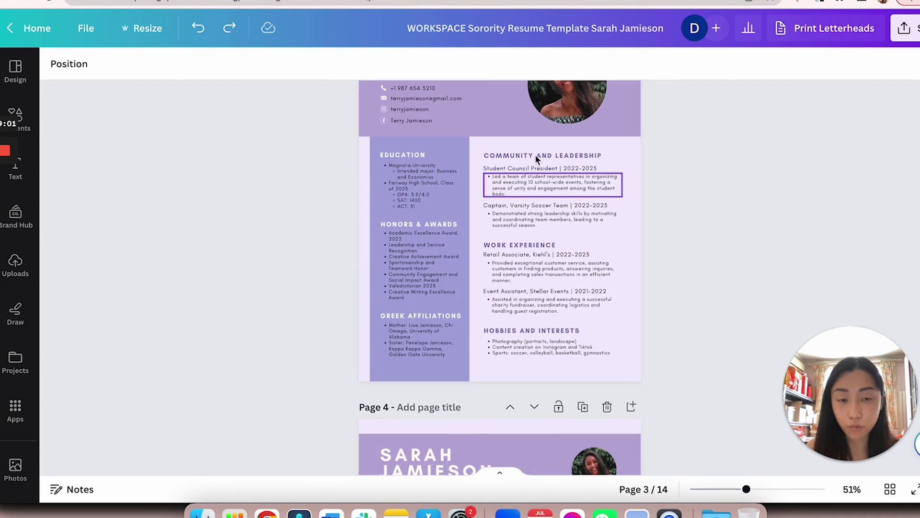
scroll(311, 218, down, 15)
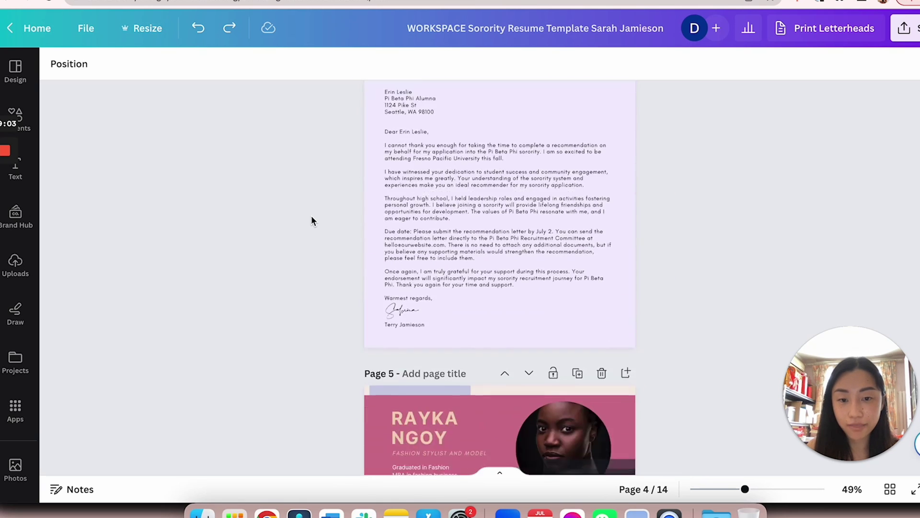
scroll(312, 218, down, 2)
scroll(312, 218, up, 1)
Examine the sample resume layouts kept after the finished designs in the WORKSPACE document, comparing them with the pink and purple resumes.
scroll(312, 218, down, 15)
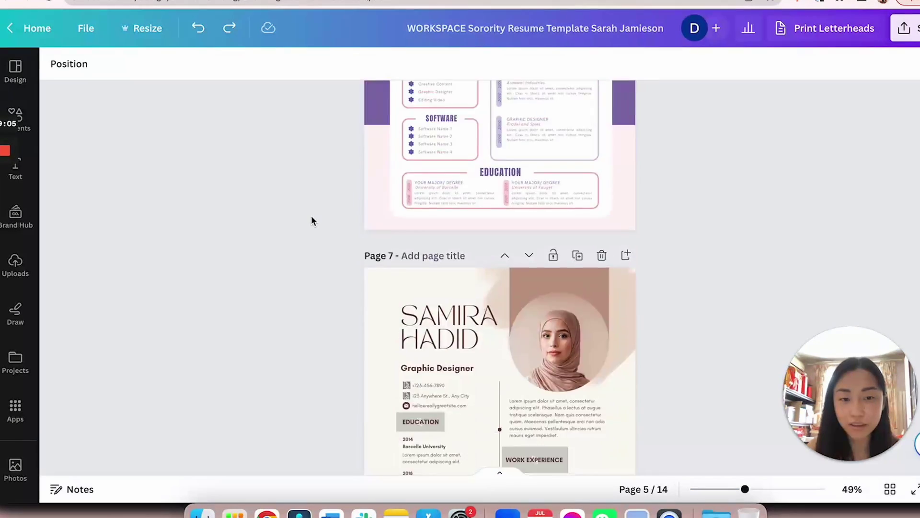
scroll(312, 220, down, 20)
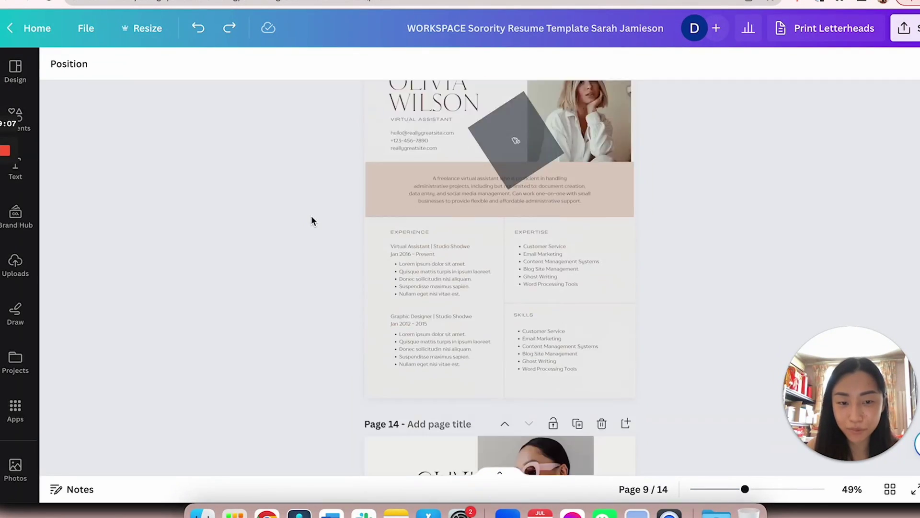
scroll(311, 221, up, 15)
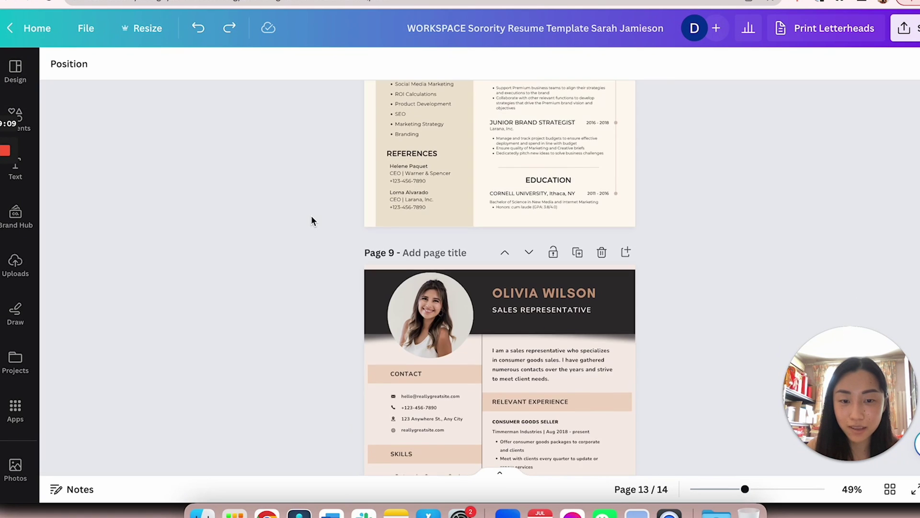
scroll(311, 221, up, 10)
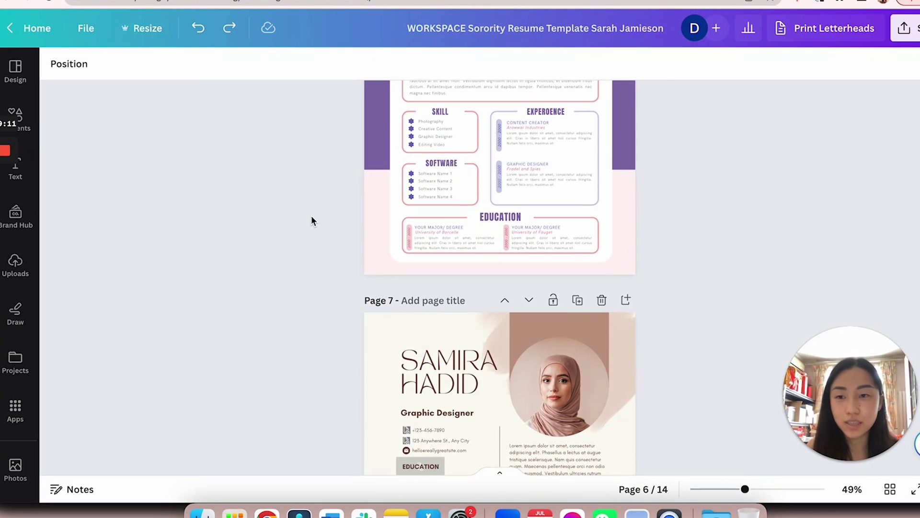
scroll(312, 221, up, 15)
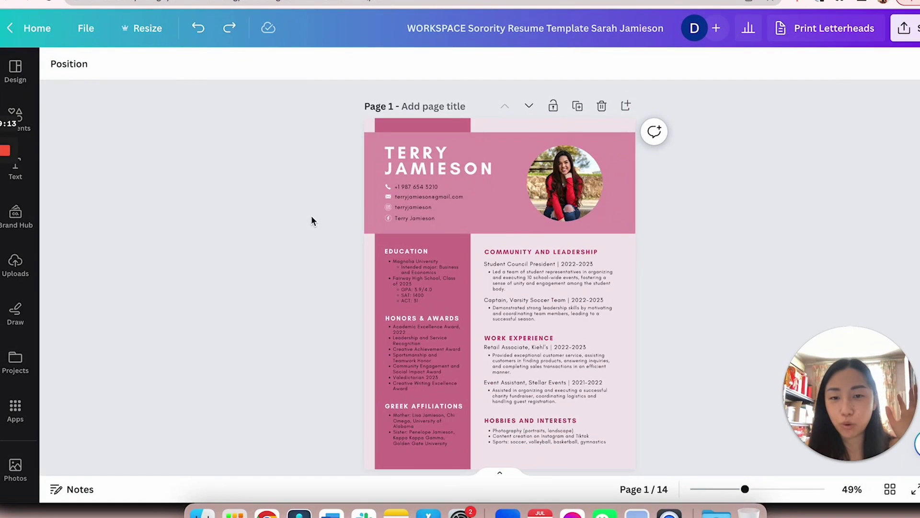
scroll(311, 221, down, 6)
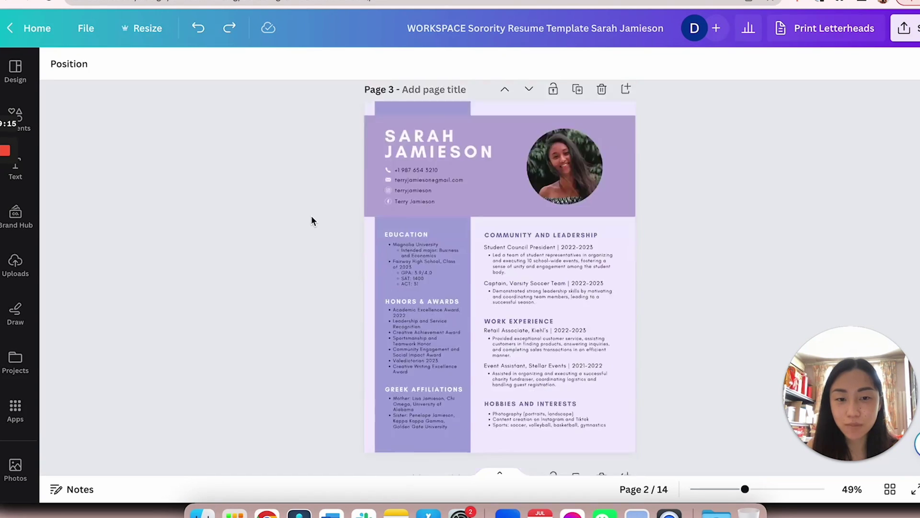
scroll(312, 221, down, 10)
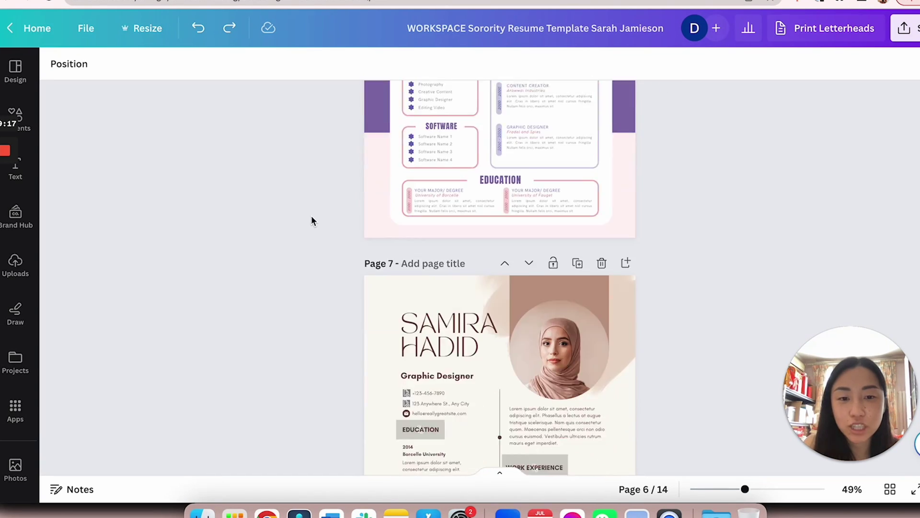
scroll(312, 221, down, 10)
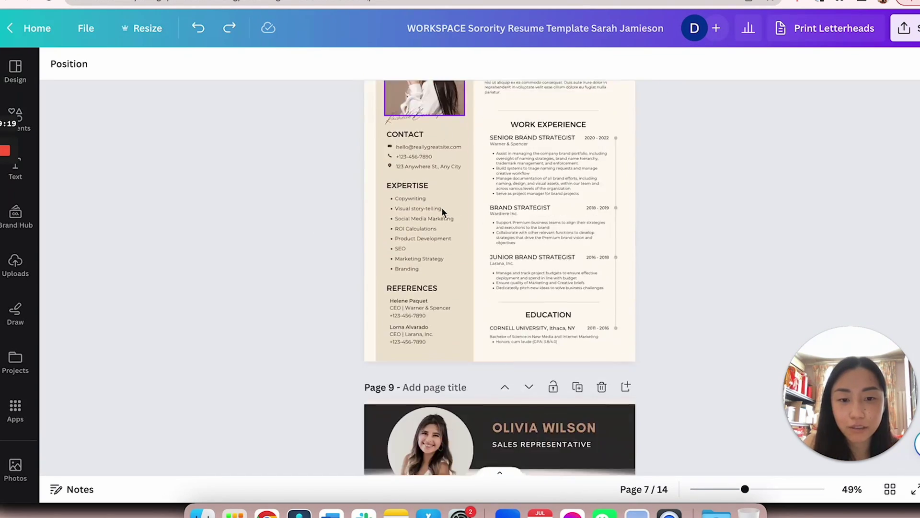
scroll(441, 211, down, 12)
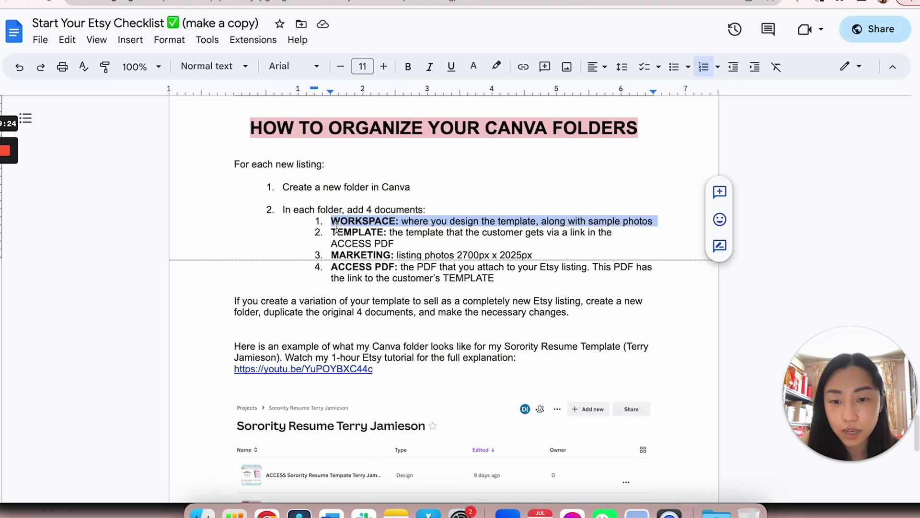
Read the checklist's TEMPLATE entry, highlighting its description, the link wording and the ACCESS PDF references.
drag(331, 232, 400, 242)
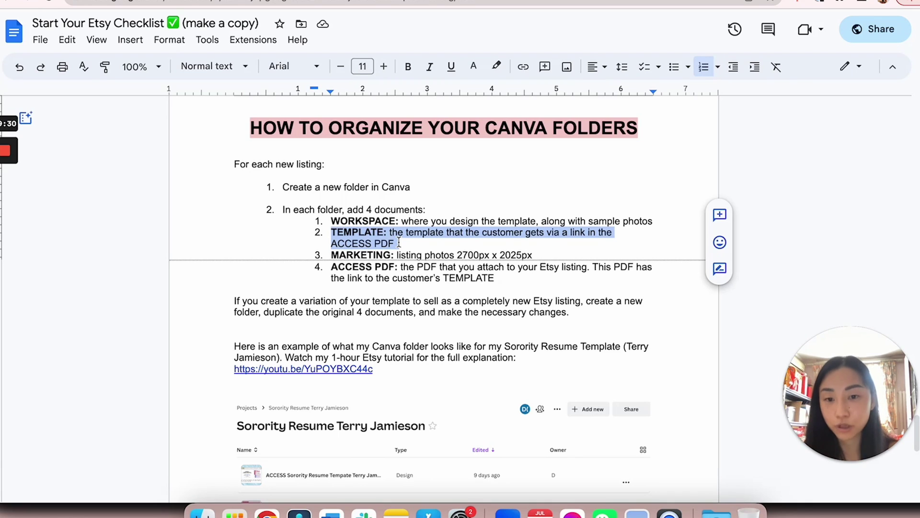
click(398, 242)
drag(545, 232, 575, 233)
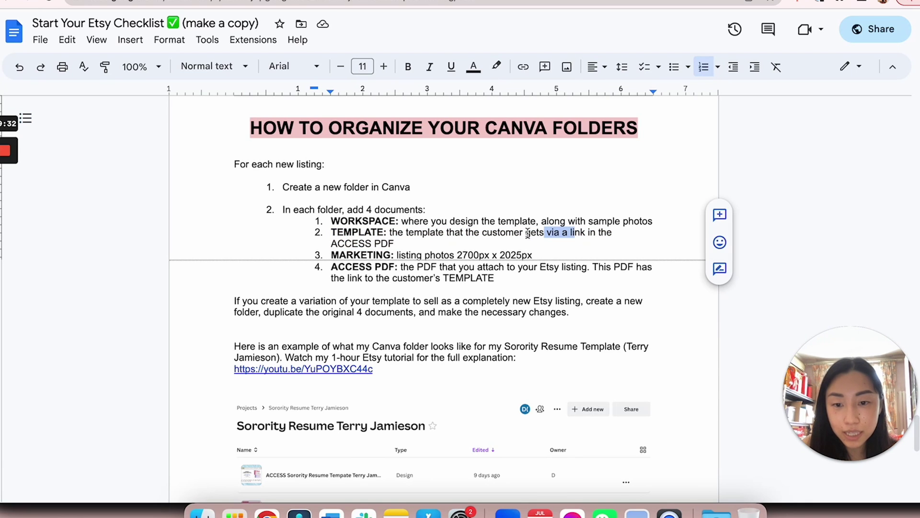
drag(335, 243, 394, 243)
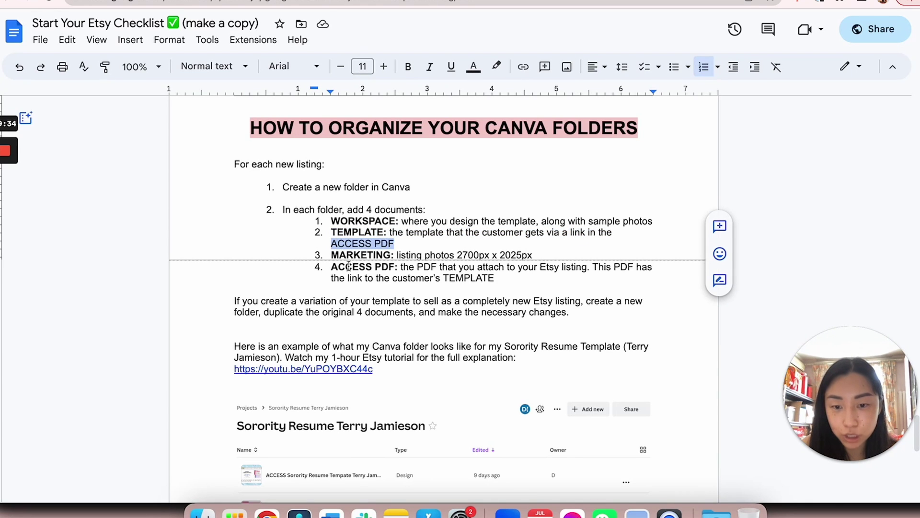
drag(345, 267, 372, 267)
drag(332, 232, 385, 232)
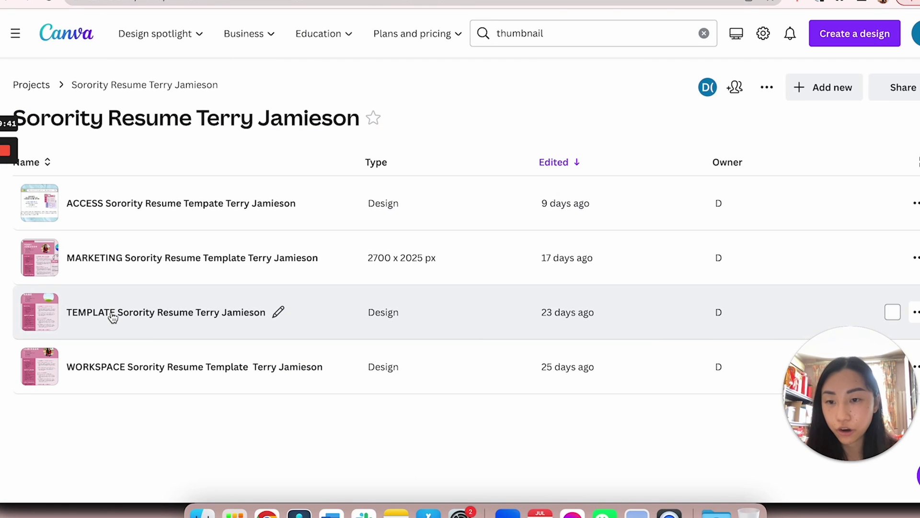
Open the TEMPLATE sorority resume design from its Canva project folder and select the YOUR NAME heading on page 1.
click(113, 314)
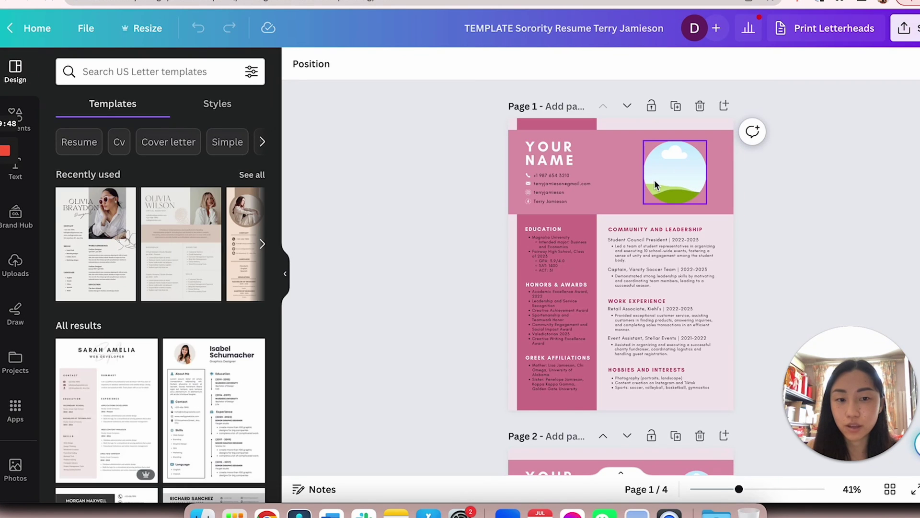
click(567, 153)
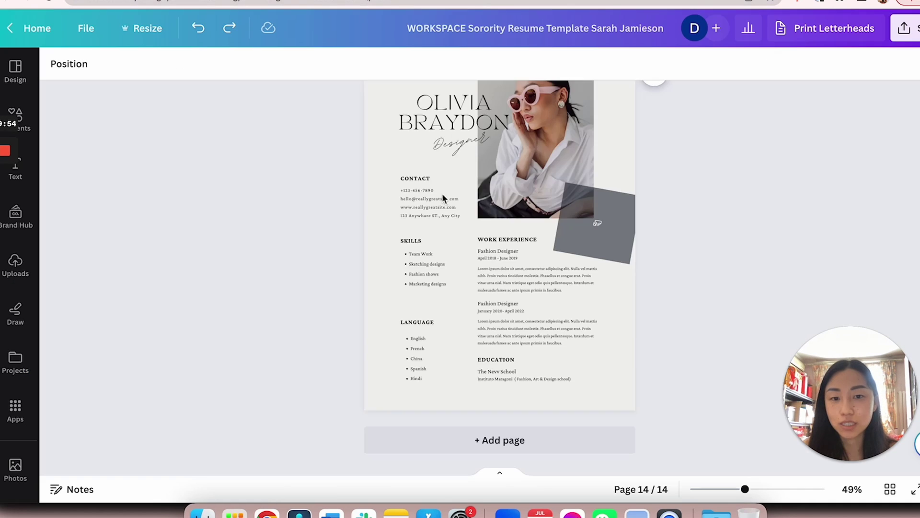
Compare with the WORKSPACE design and the MARKETING listing photos, and return to the TEMPLATE design.
scroll(504, 182, up, 20)
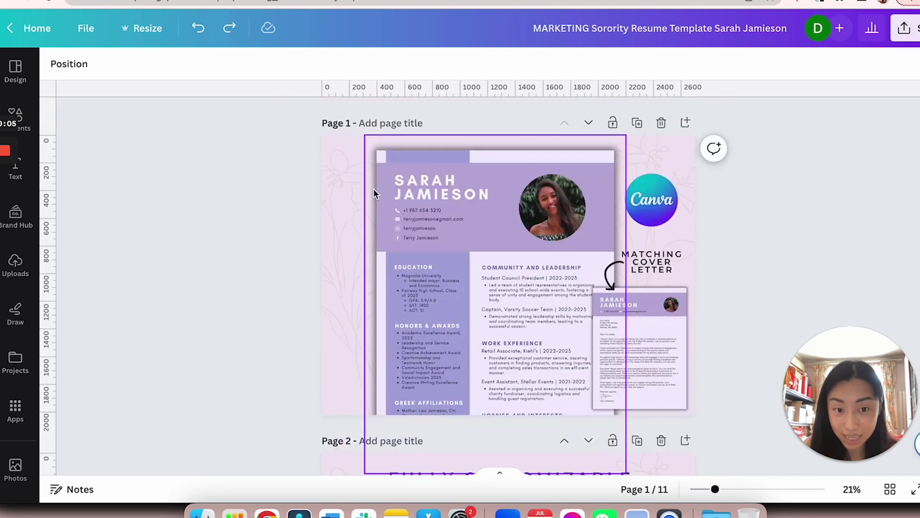
scroll(374, 190, down, 8)
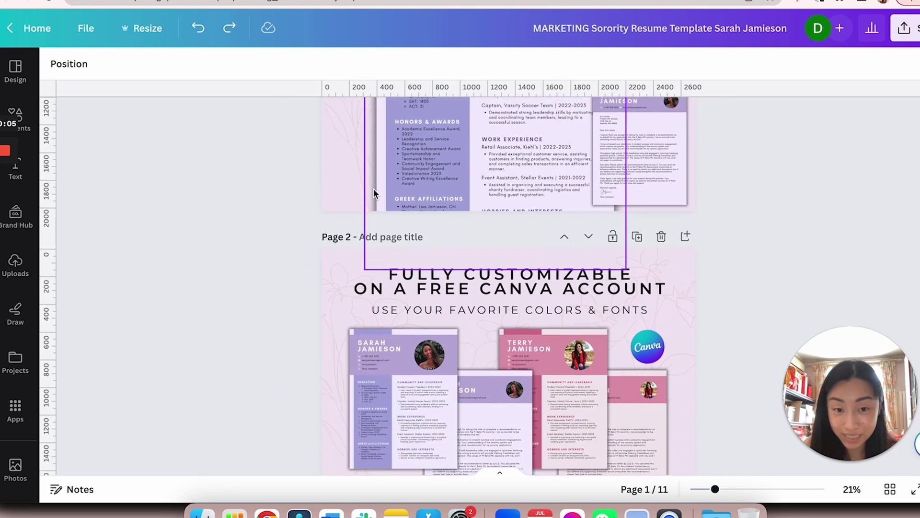
key(ctrl+Tab)
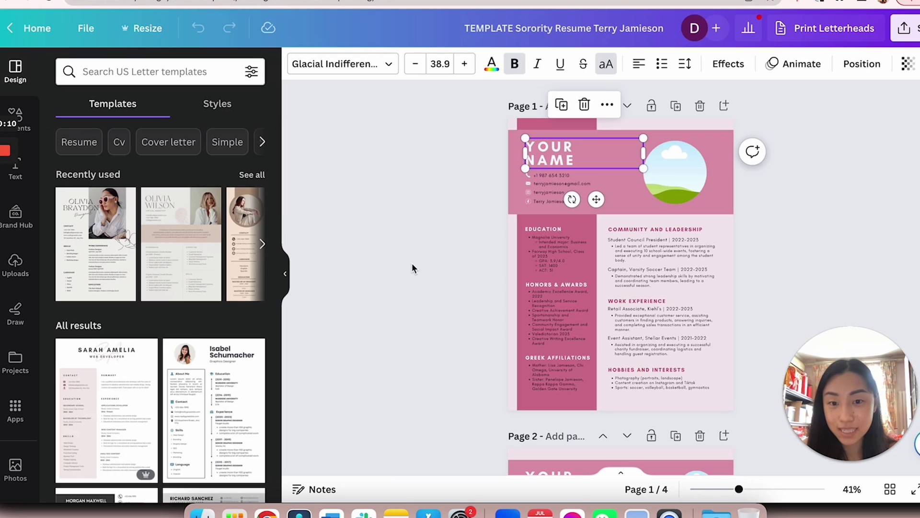
Examine the TEMPLATE design's YOUR NAME placeholder and look through all four resume and cover letter pages.
click(412, 262)
click(550, 142)
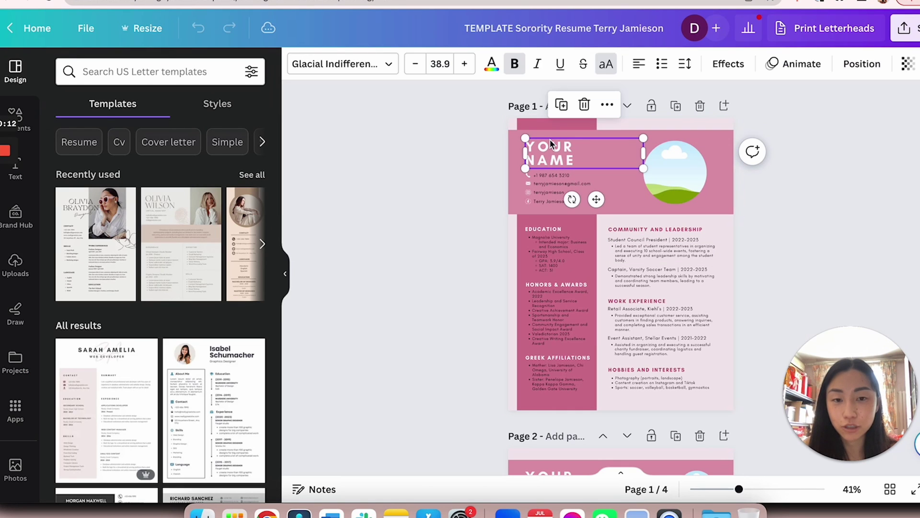
click(507, 165)
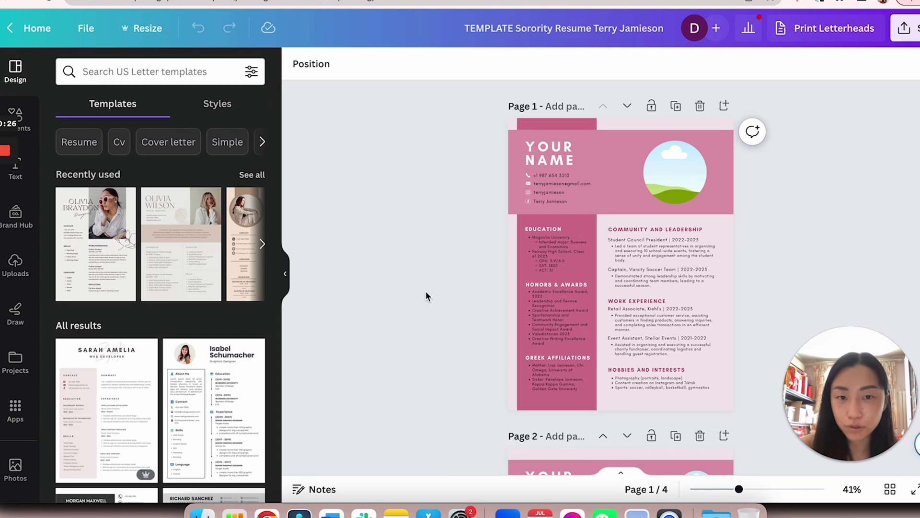
scroll(425, 292, down, 10)
scroll(426, 291, up, 9)
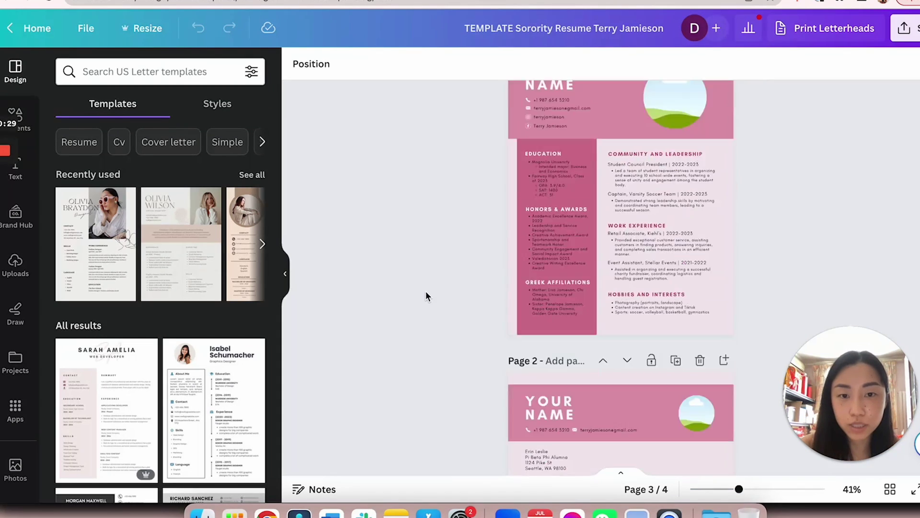
scroll(425, 291, down, 10)
scroll(426, 291, down, 10)
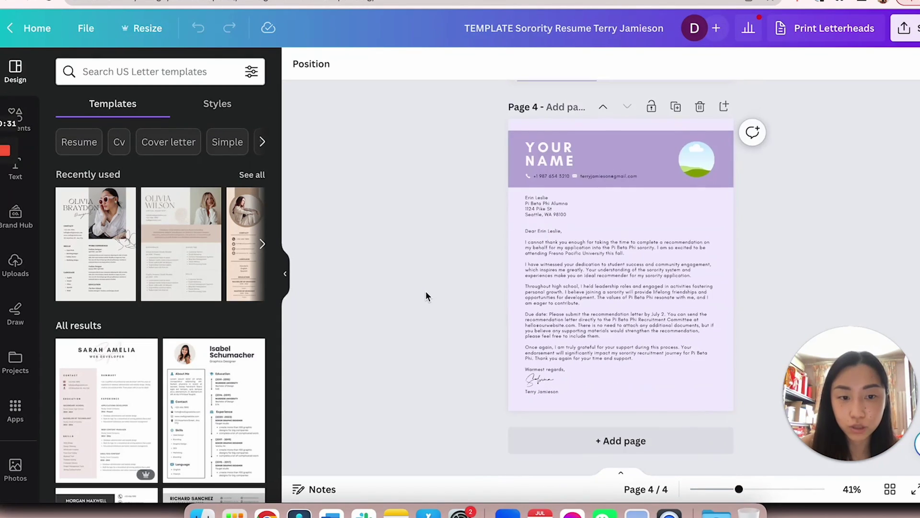
Return to the Etsy checklist and highlight the MARKETING entry about the 2700px x 2025px listing photos.
scroll(425, 292, up, 15)
key(ctrl+Tab)
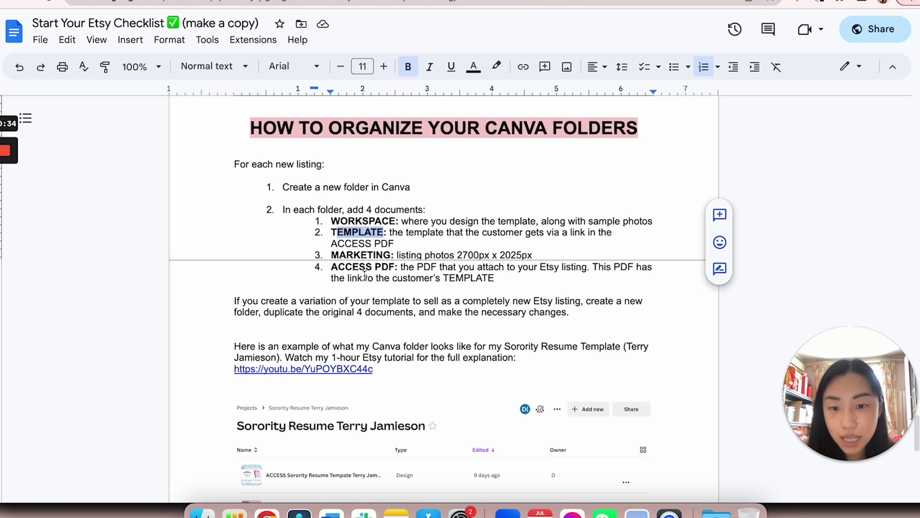
drag(345, 257, 485, 255)
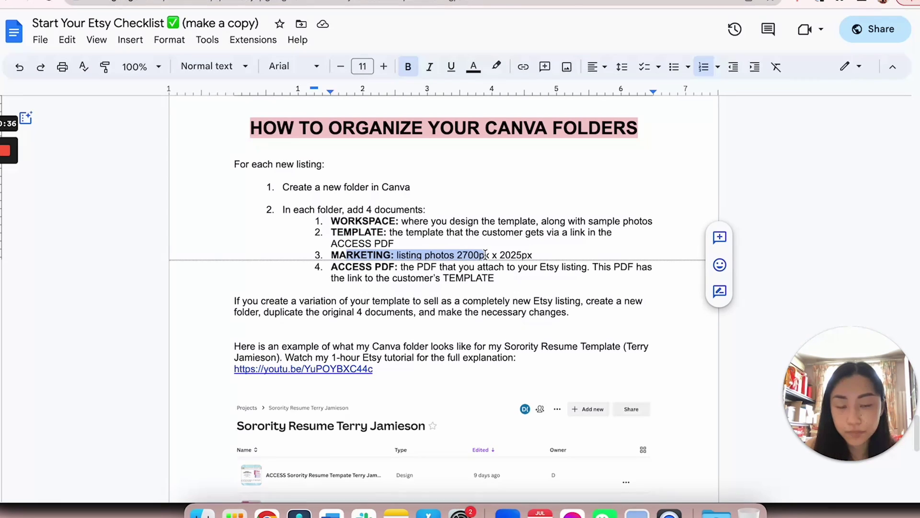
Switch to the MARKETING design and look through its listing photos from page 1 to page 11.
key(ctrl+shift+Tab)
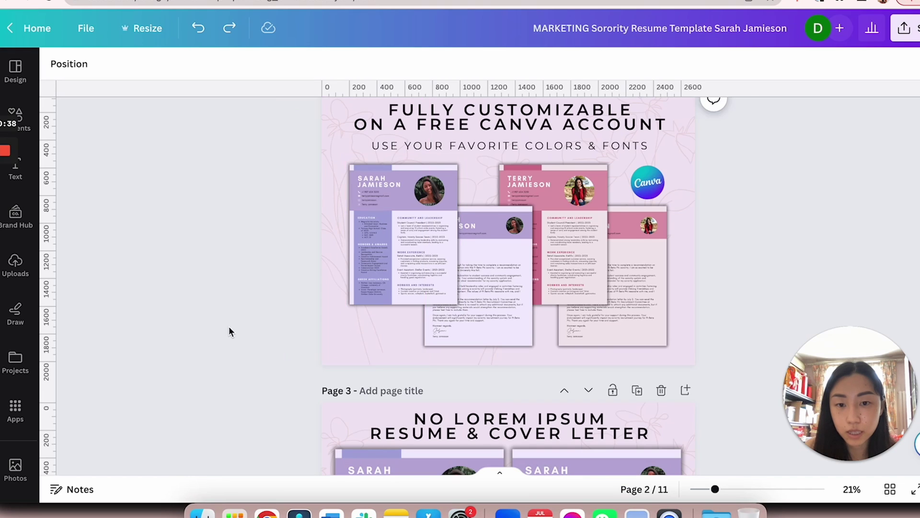
scroll(228, 326, up, 5)
scroll(217, 317, down, 20)
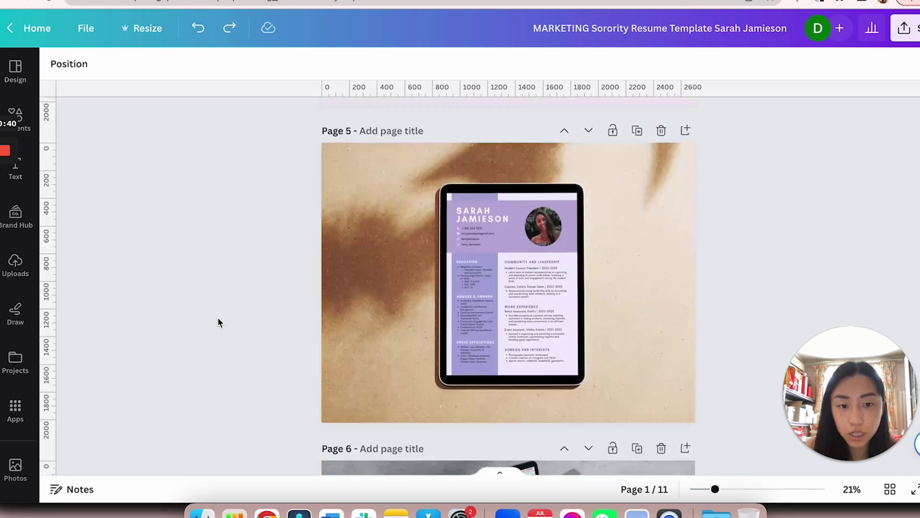
scroll(217, 317, down, 5)
scroll(218, 317, up, 1)
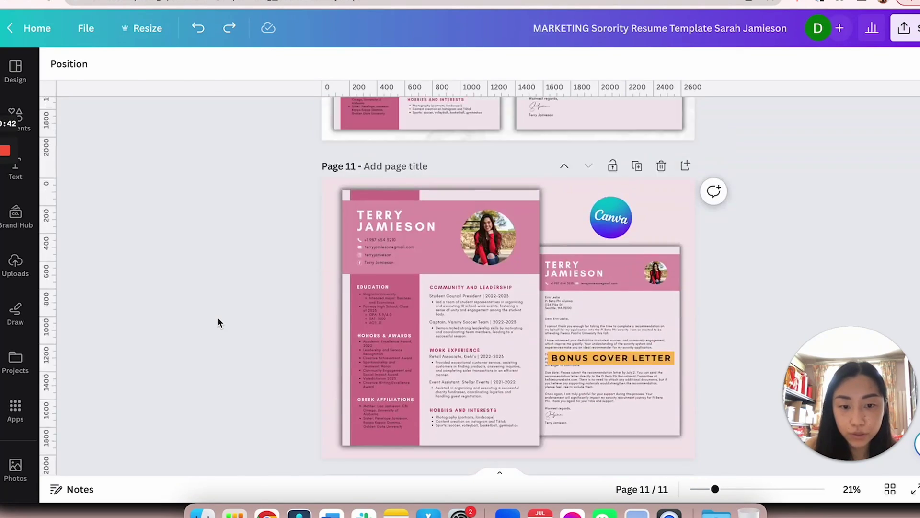
Highlight the checklist's ACCESS PDF entry and examine the access PDF attached under the Etsy listing's digital files.
key(ctrl+Tab)
drag(329, 267, 592, 271)
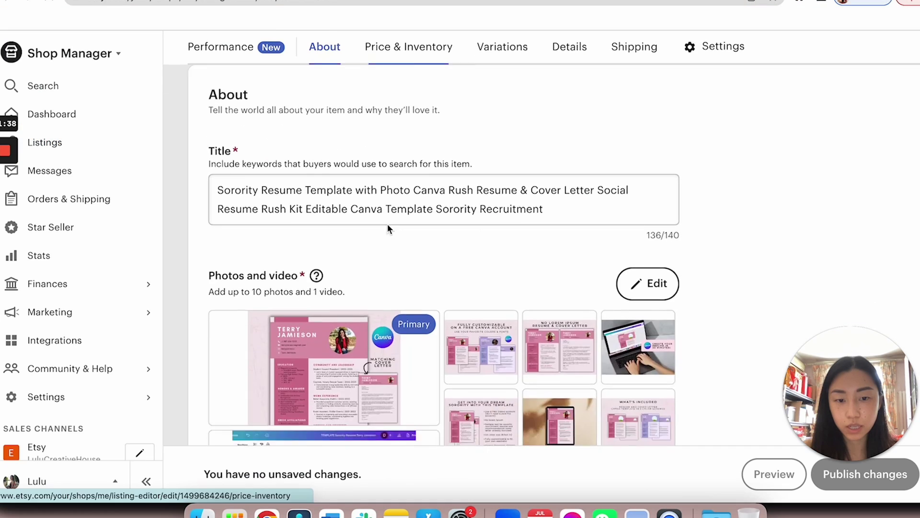
scroll(388, 226, down, 15)
scroll(387, 229, down, 1)
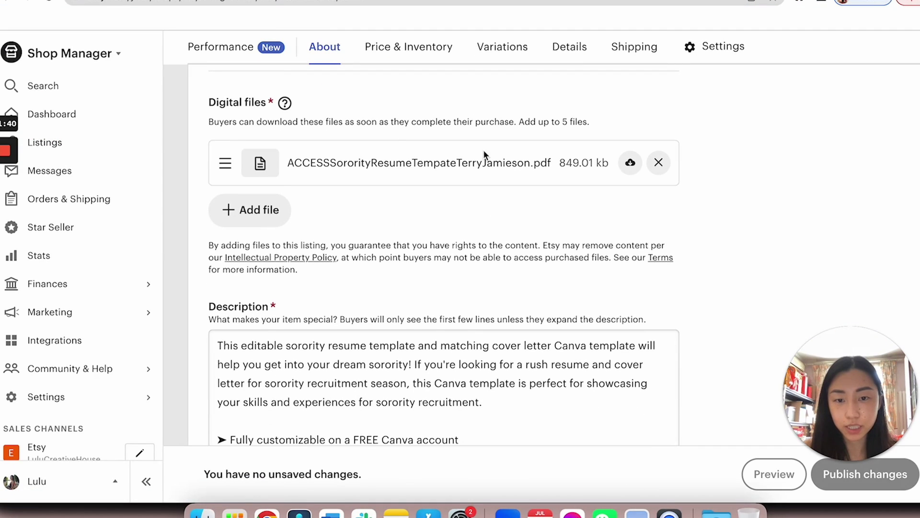
drag(291, 163, 542, 166)
click(481, 159)
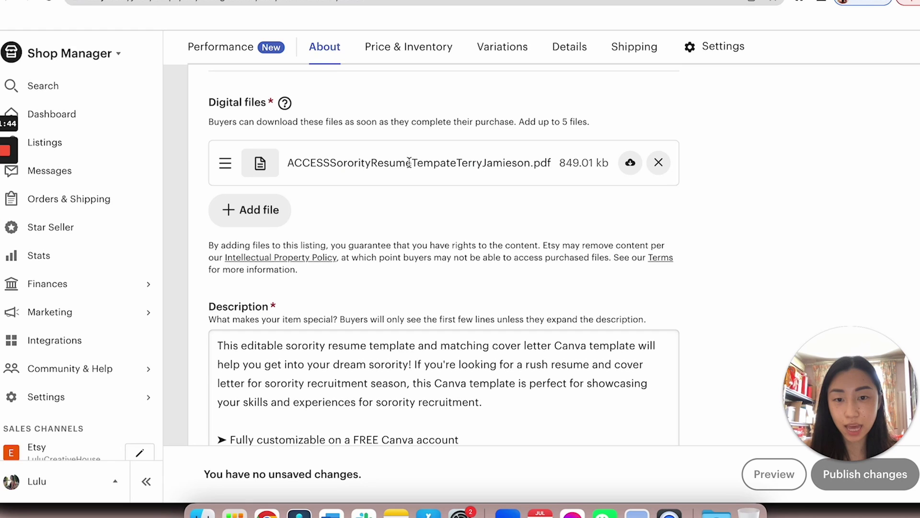
drag(374, 163, 560, 163)
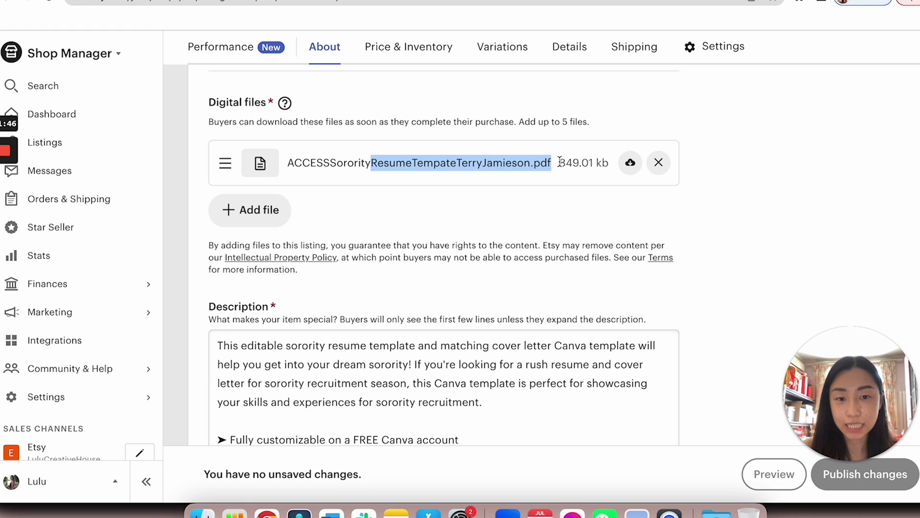
click(437, 162)
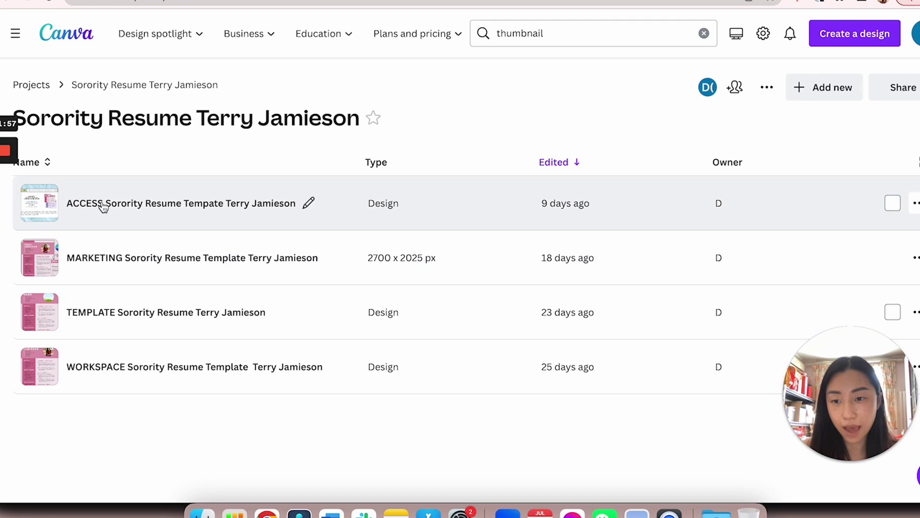
Open the ACCESS design from its Canva folder and the sharing options of the TEMPLATE design.
click(103, 205)
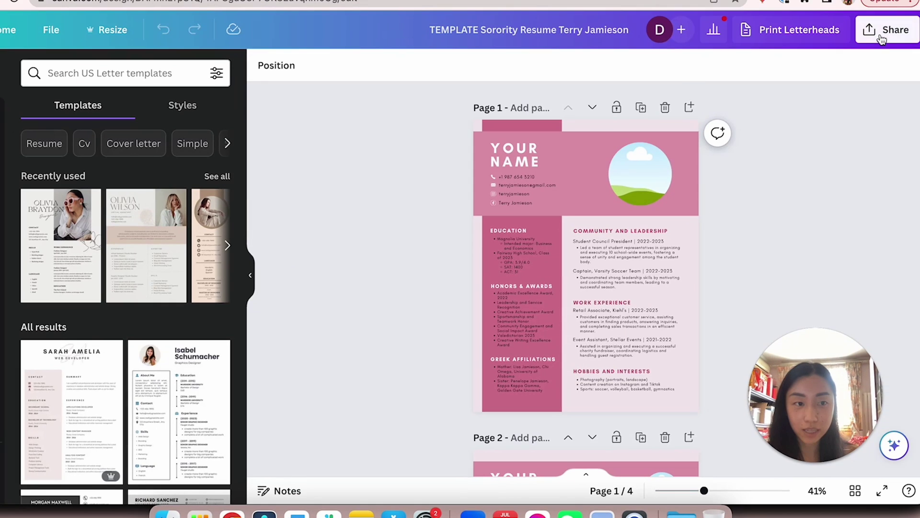
click(909, 29)
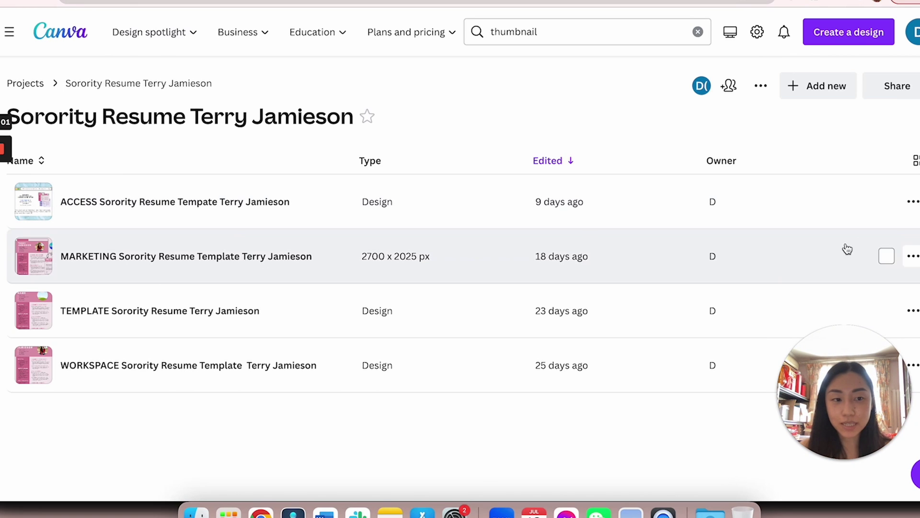
Look at the file options of the ACCESS and WORKSPACE designs in the Canva project folder.
click(912, 201)
click(744, 428)
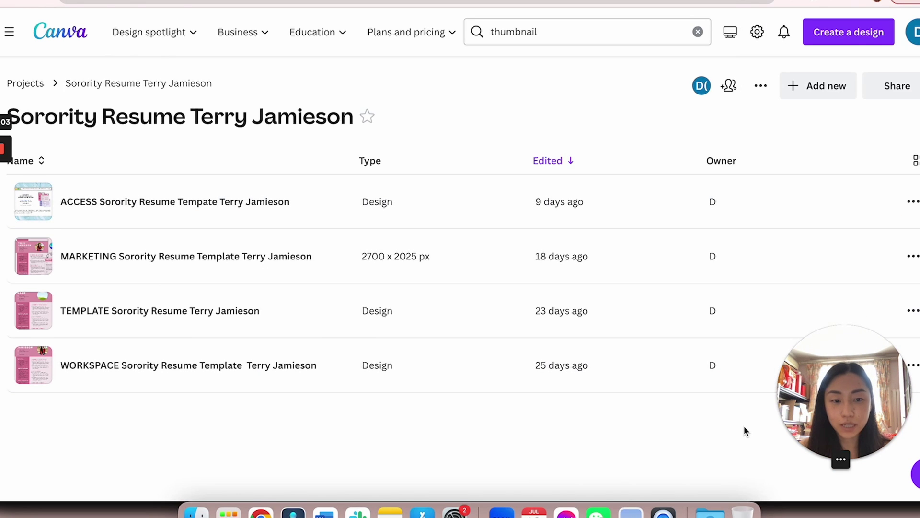
click(913, 365)
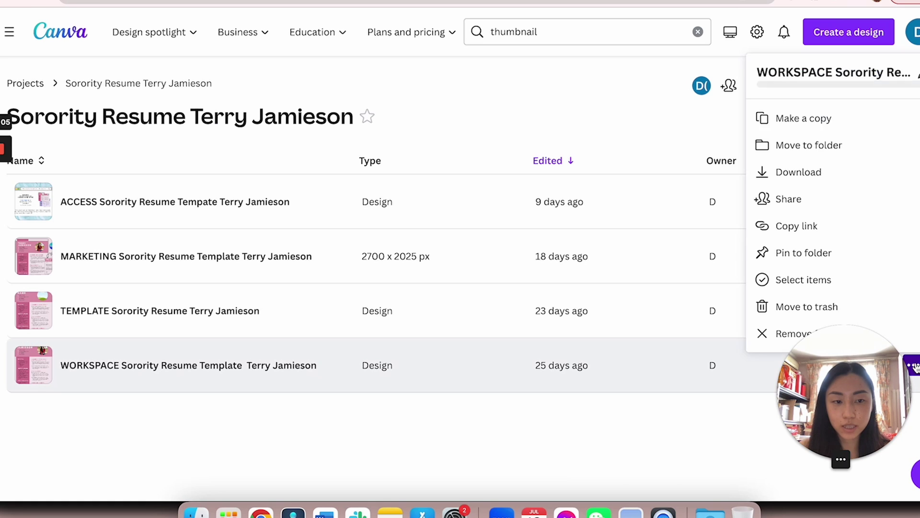
click(652, 462)
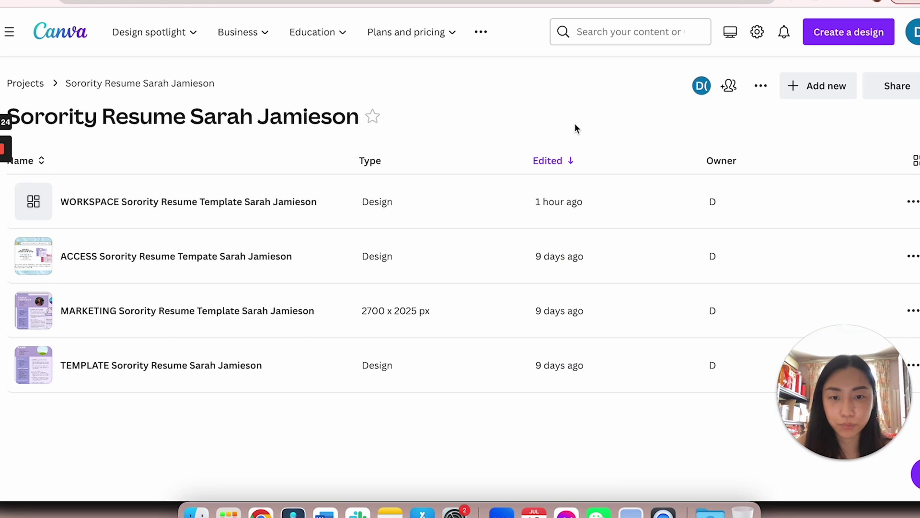
Switch to Finder and check the names of the two numbered sorority resume folders in 2LULUCREATIVEHOUSE.
key(super+Tab)
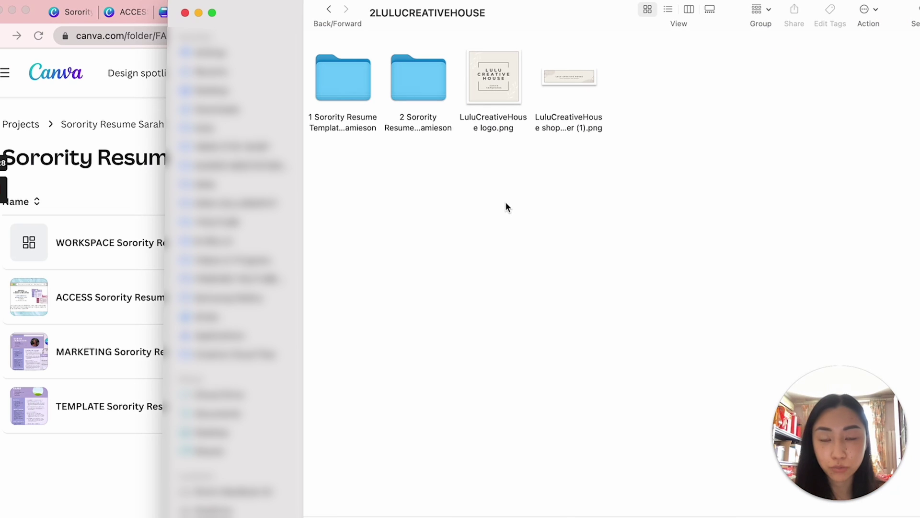
click(355, 125)
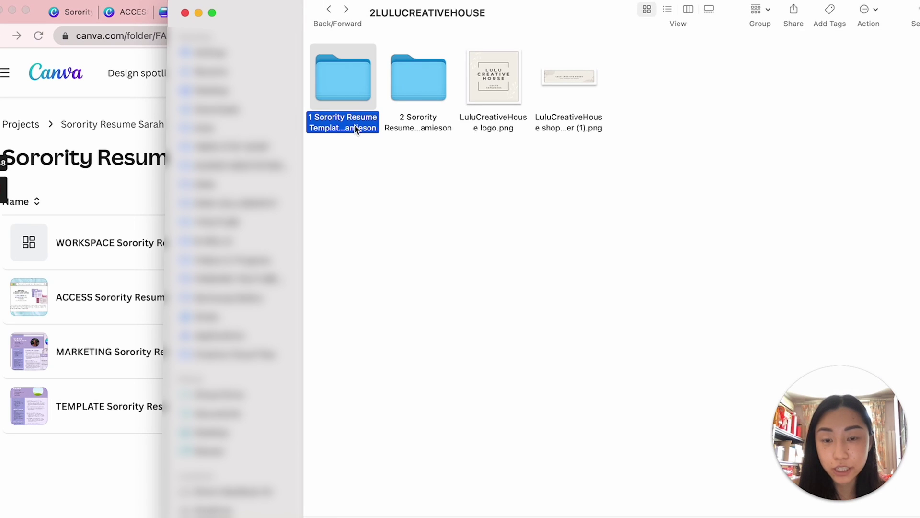
click(405, 126)
click(405, 125)
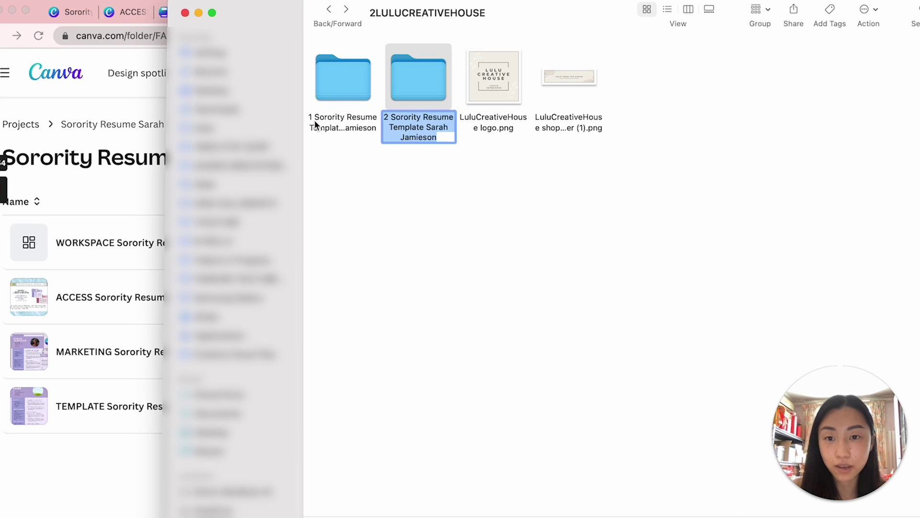
click(508, 178)
Inspect the first sorority resume folder's marketing images, ACCESS PDF and listing video, and return to the 2LULUCREATIVEHOUSE folder.
double_click(355, 82)
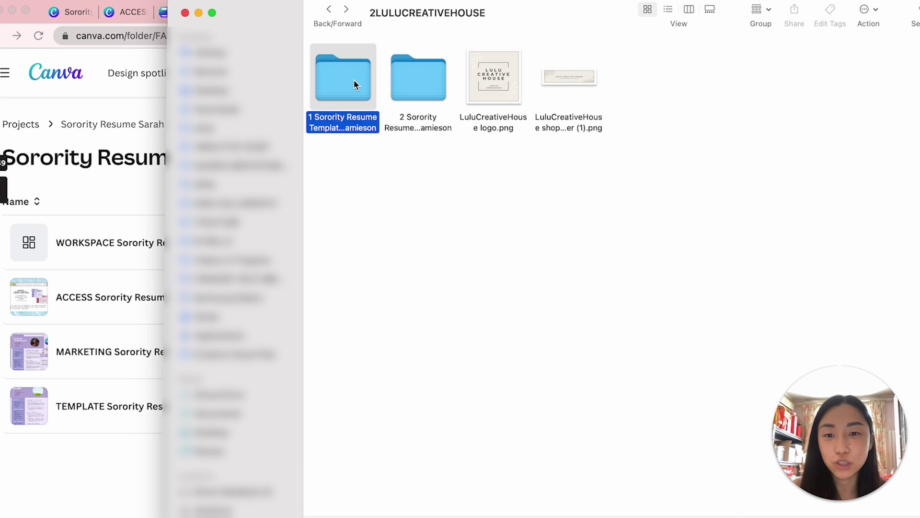
double_click(355, 82)
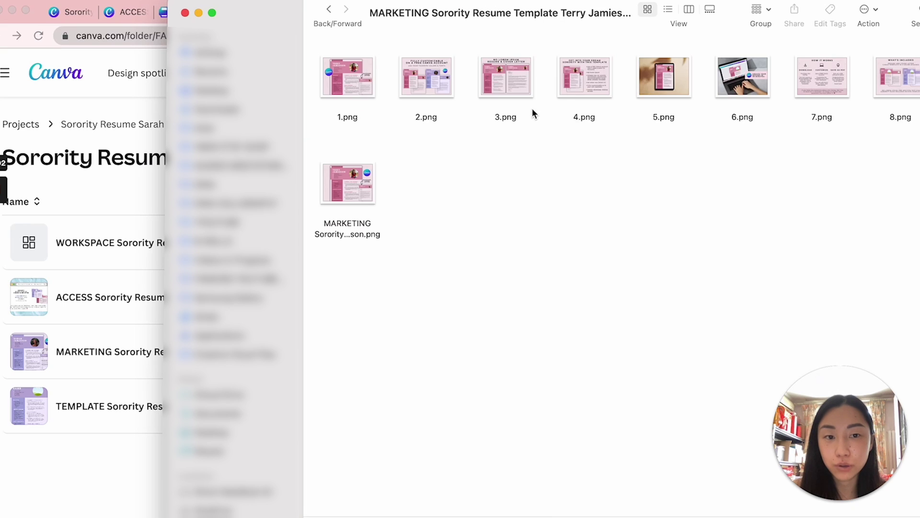
click(329, 10)
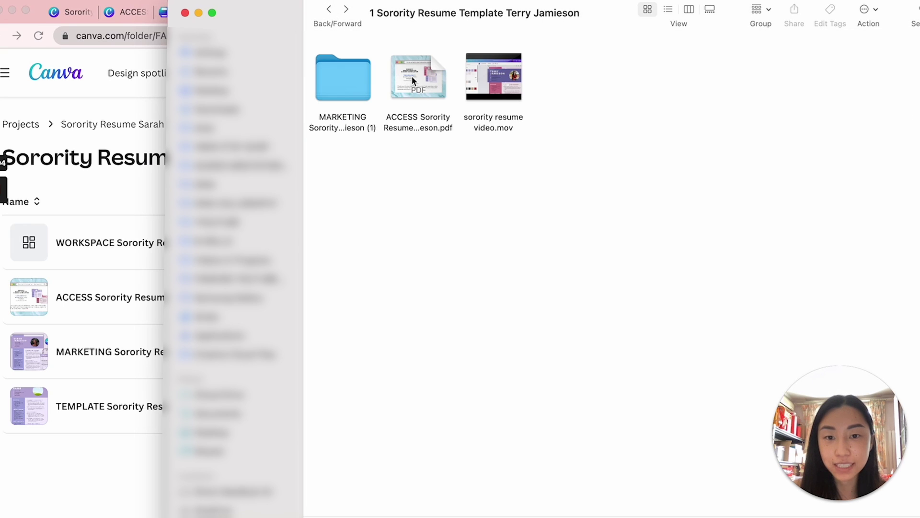
mouse_move(470, 67)
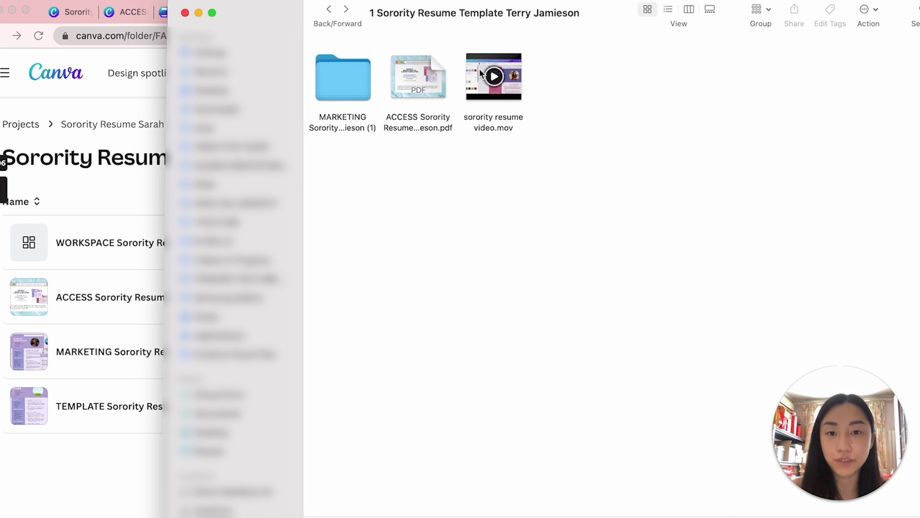
click(328, 10)
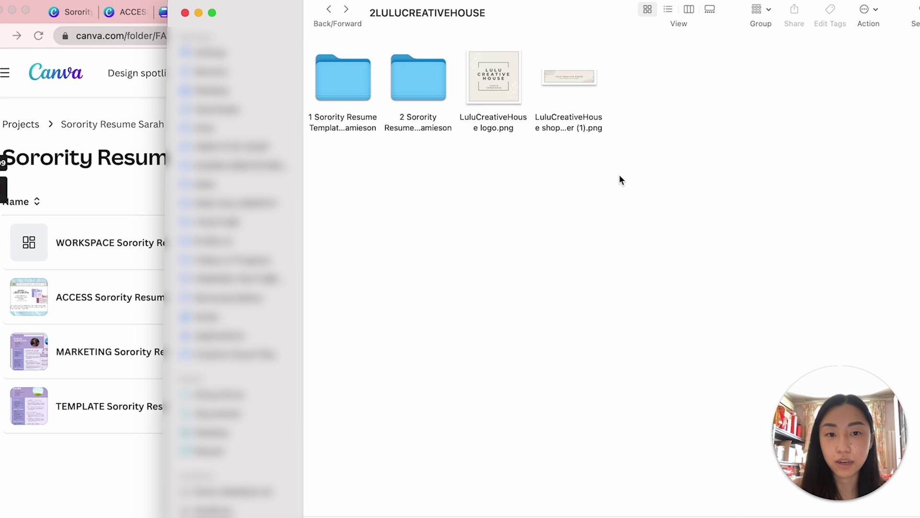
drag(620, 180, 503, 218)
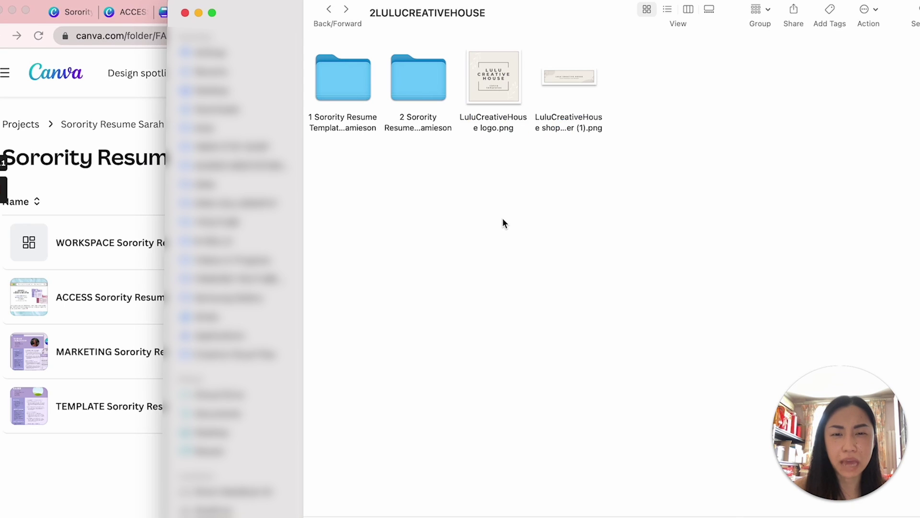
drag(500, 182, 561, 272)
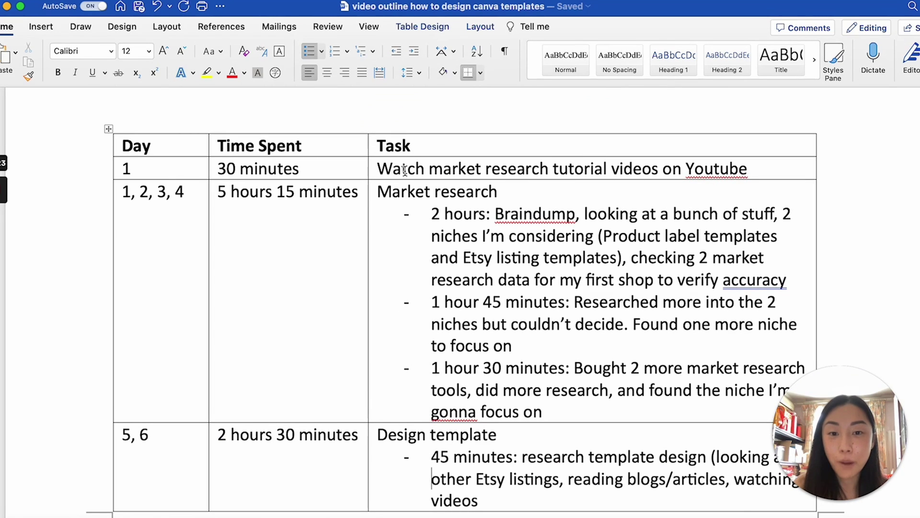
Read the Word outline's time table, highlighting the market research, listing photos, cover banner, Etsy policies and new listing upload tasks.
drag(397, 171, 500, 282)
scroll(501, 283, down, 6)
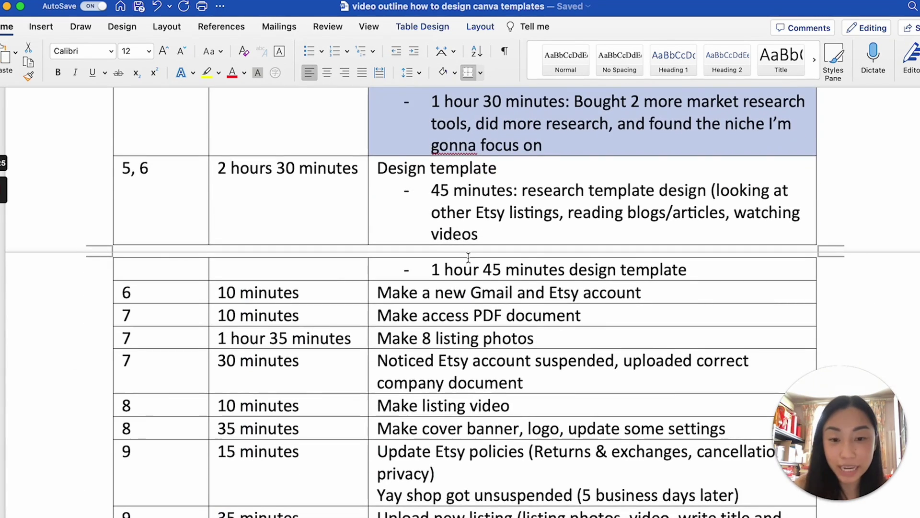
drag(378, 338, 483, 341)
scroll(483, 341, down, 5)
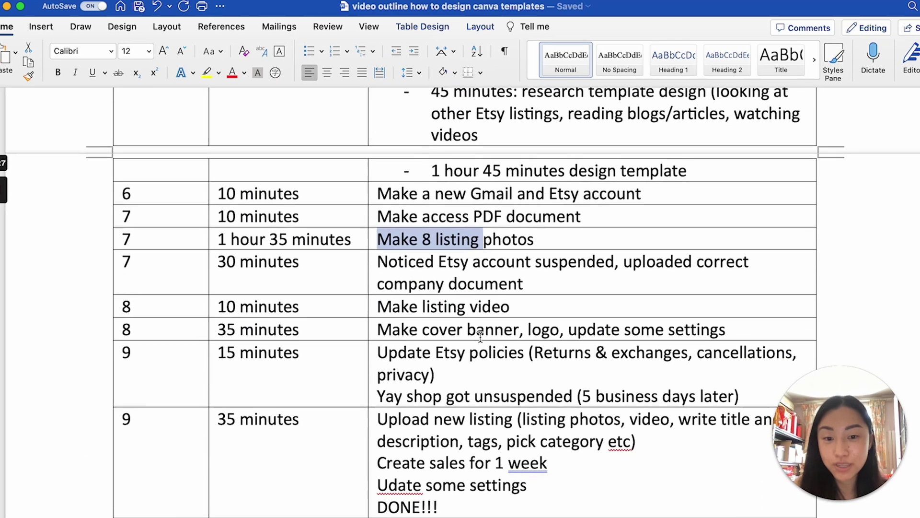
drag(412, 329, 502, 369)
scroll(502, 369, down, 5)
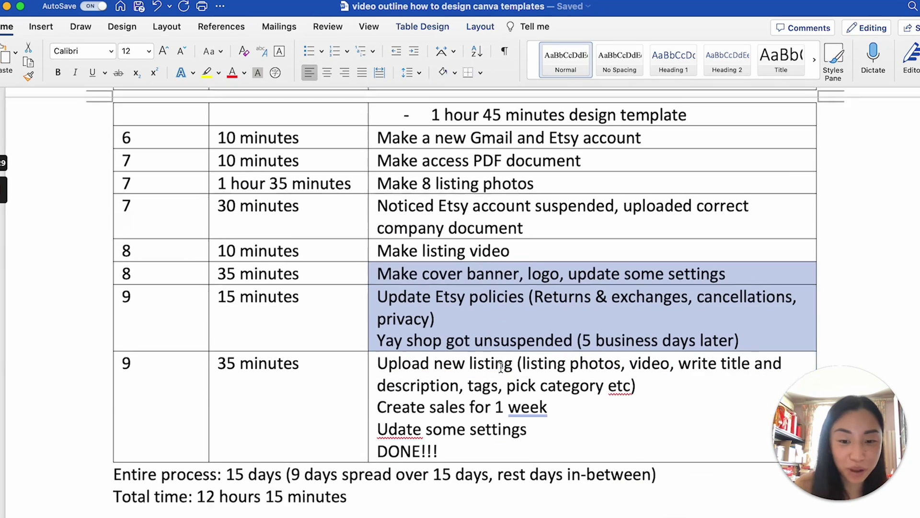
drag(461, 341, 510, 413)
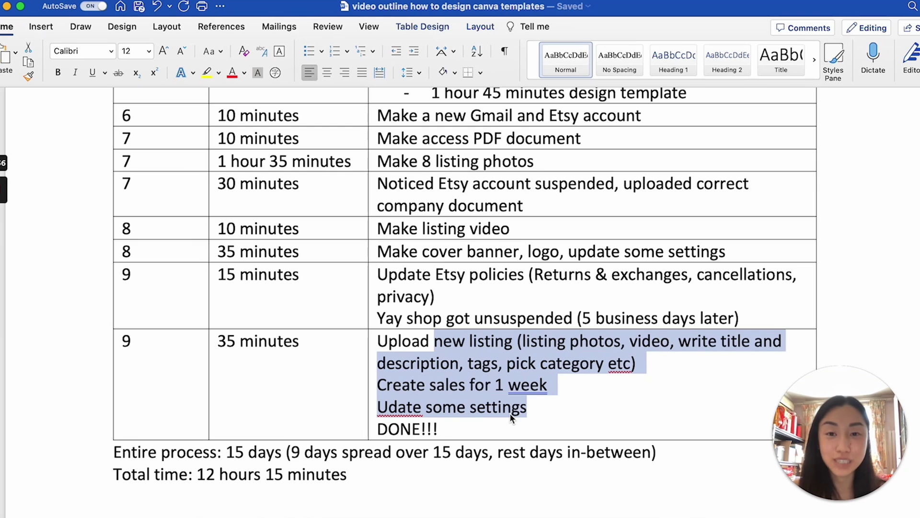
Review the time table once more from its first rows down to the entire process and total time lines.
scroll(510, 413, up, 20)
scroll(510, 412, down, 11)
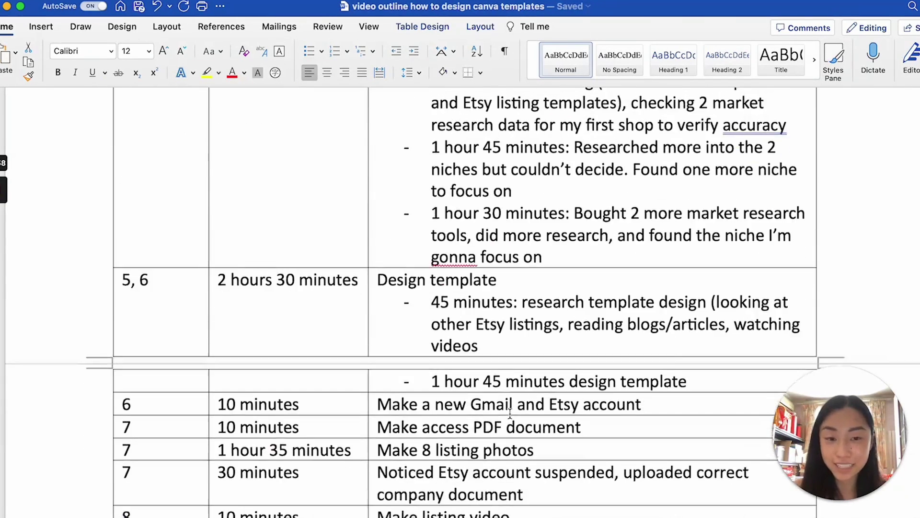
scroll(510, 413, down, 15)
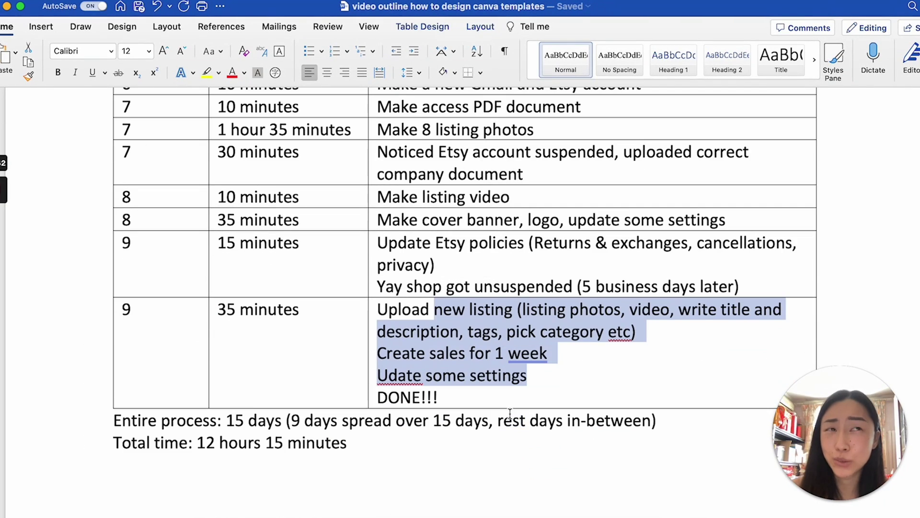